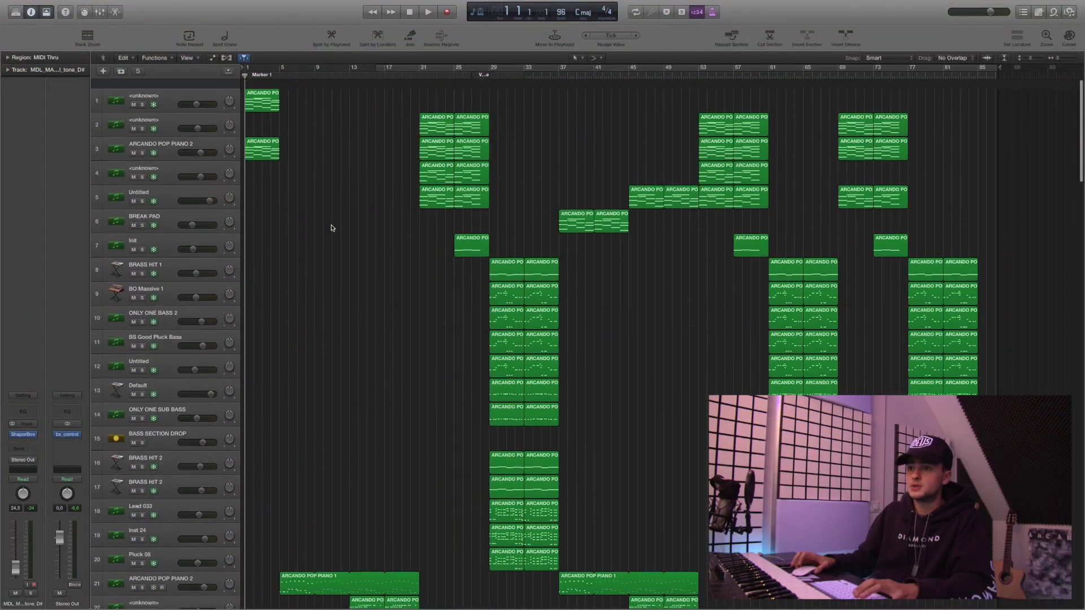
- Play the arrangement briefly, then return the playhead to the song start
key(space)
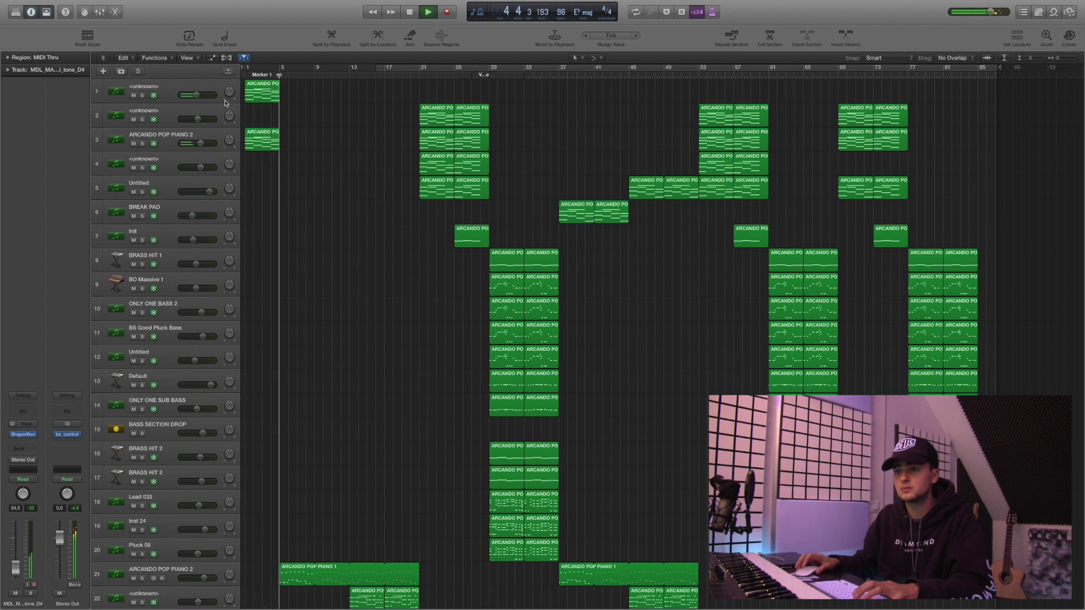
key(space)
click(408, 12)
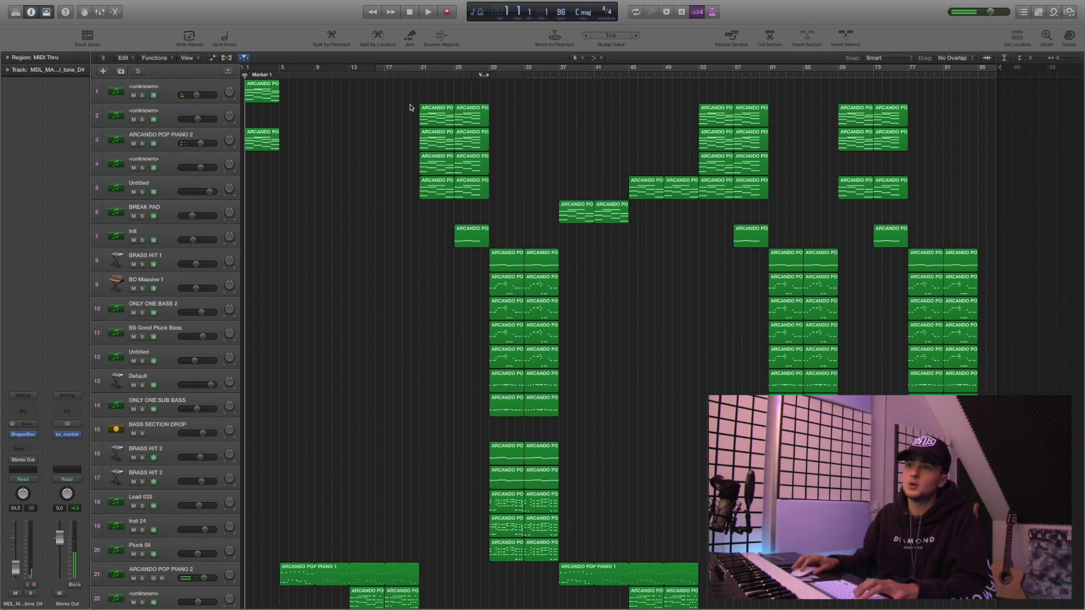
- Audition track 1 and ARCANDO POP PIANO 2 soloed together, then clear the solos
click(142, 95)
click(142, 143)
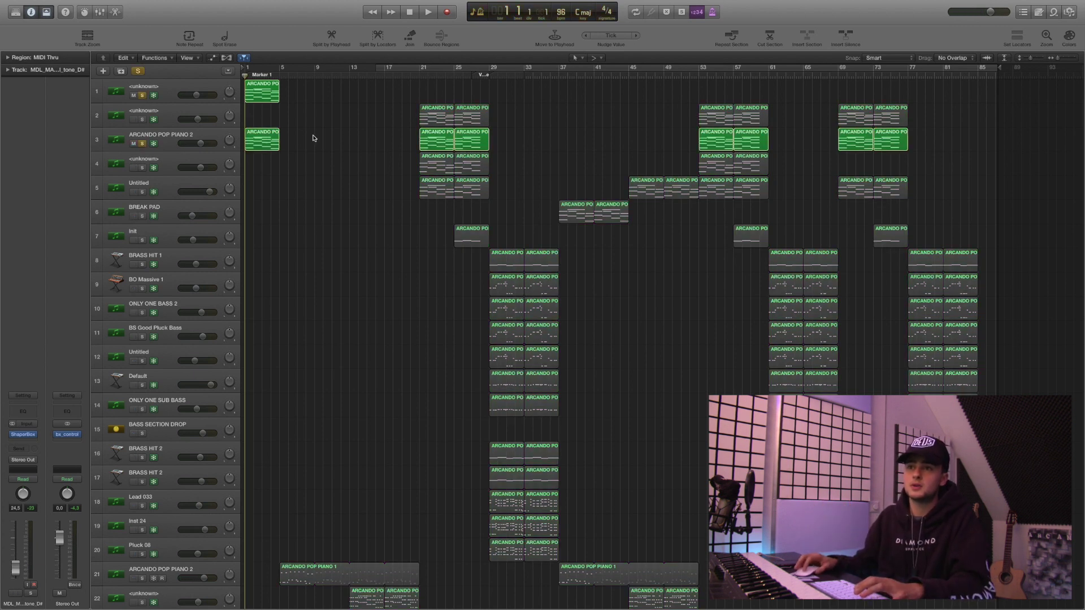
key(space)
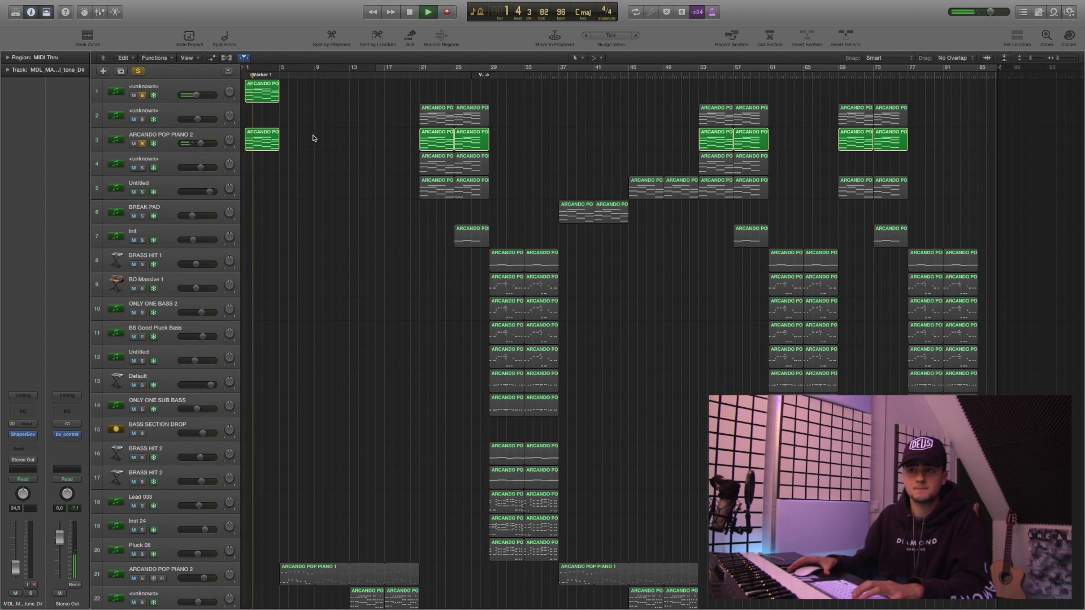
key(space)
click(139, 71)
- Select track 1's opening piano region, then reset the playhead to the start and deselect it
click(169, 99)
click(168, 140)
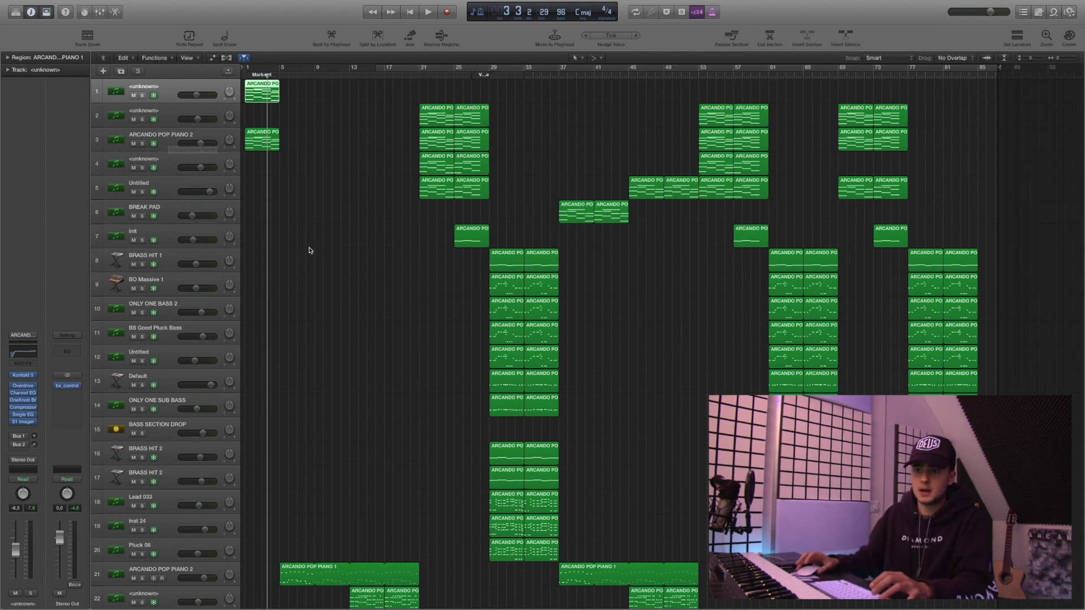
scroll(314, 248, down, 10)
scroll(316, 249, down, 7)
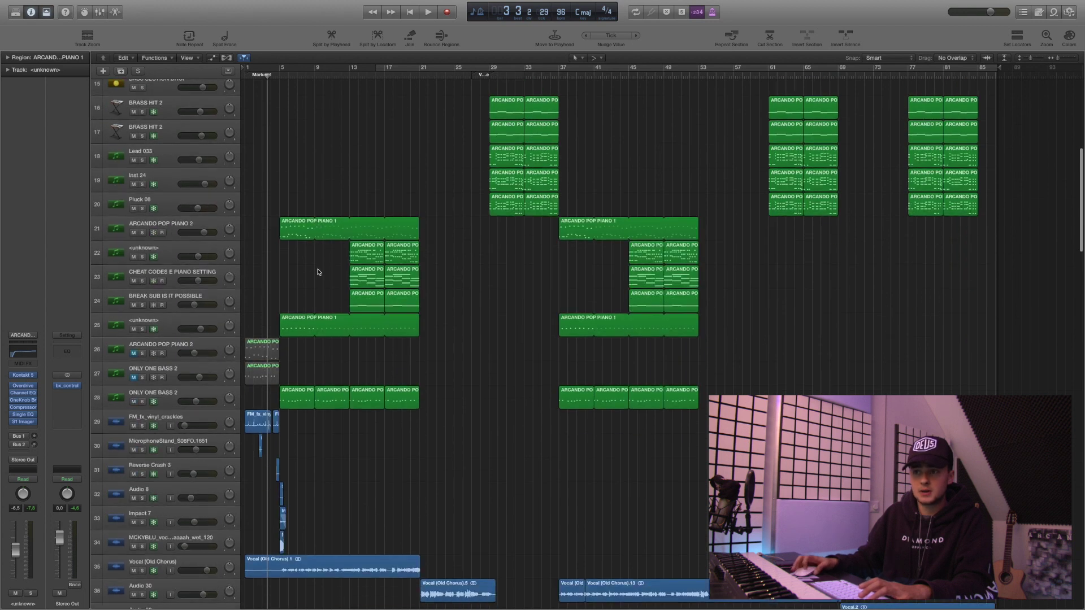
click(416, 13)
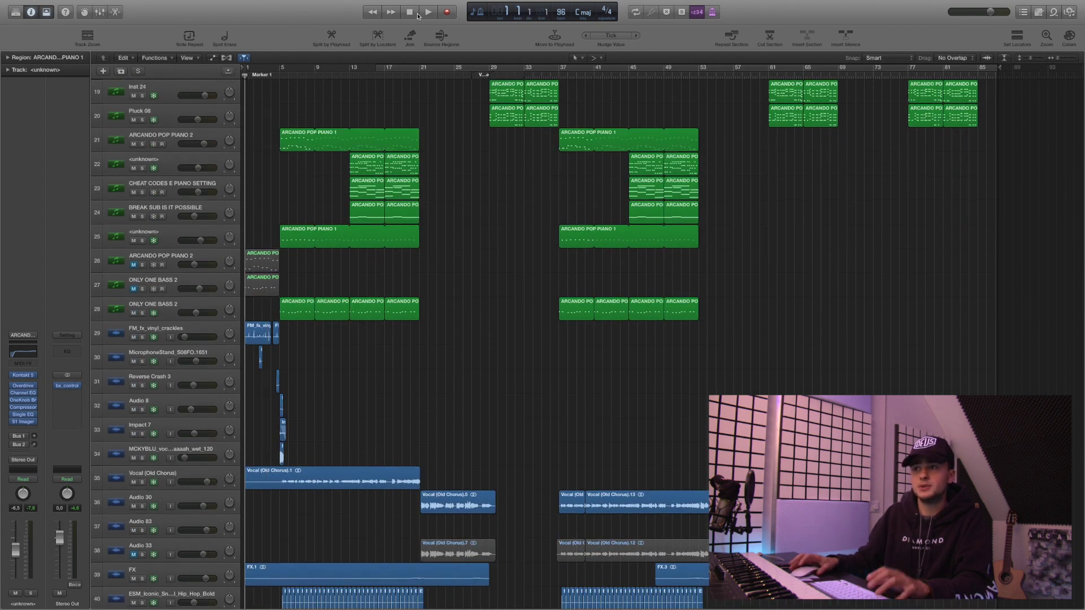
click(457, 343)
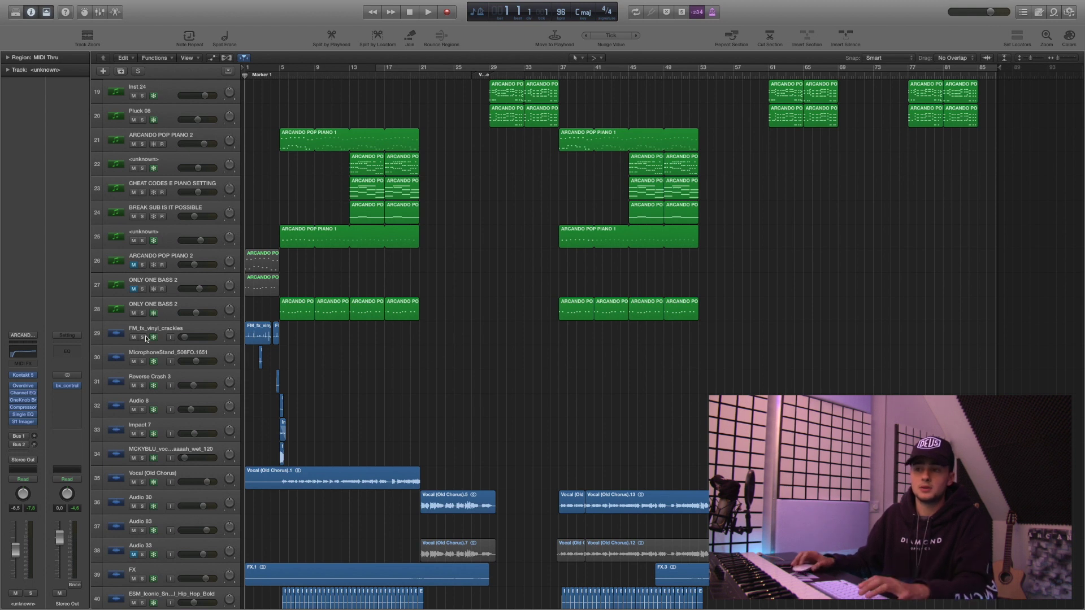
- Audition effect and sound tracks 29 to 34 soloed, then clear the solos and rewind
drag(144, 339, 145, 459)
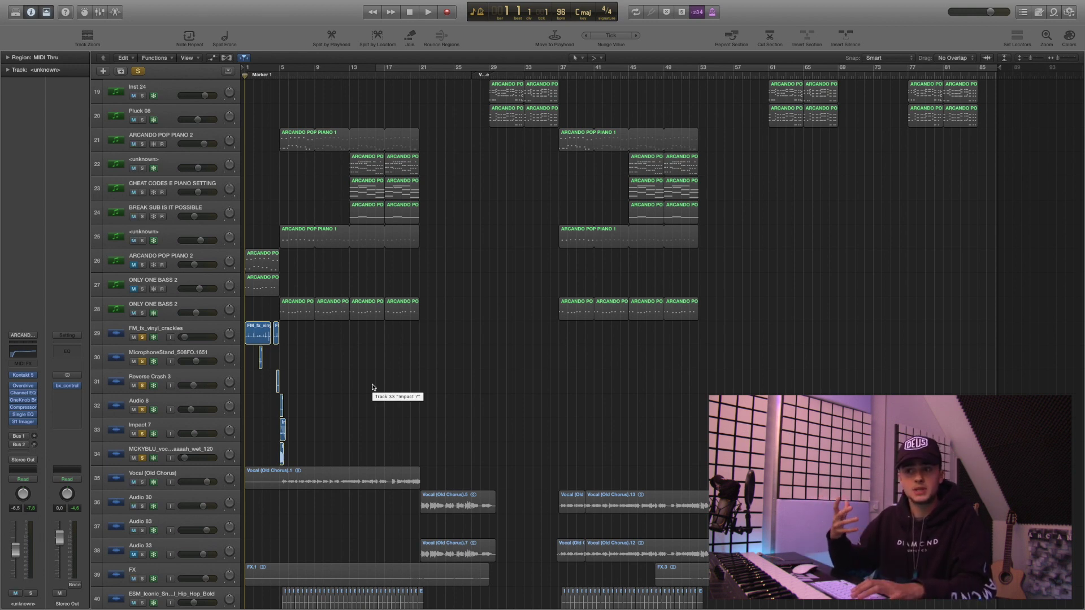
key(space)
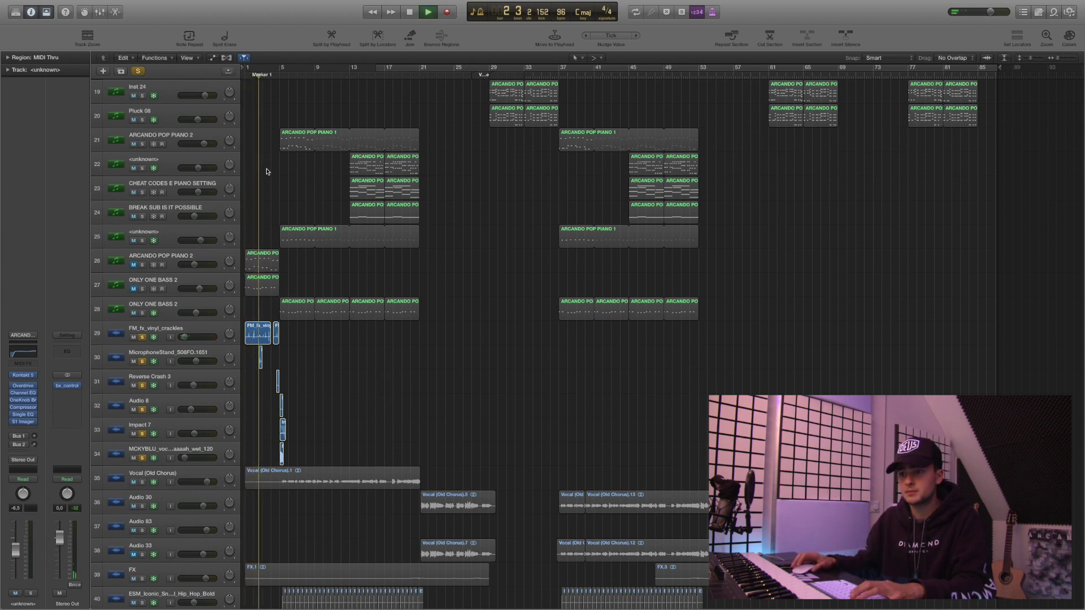
key(space)
click(141, 71)
scroll(497, 375, down, 10)
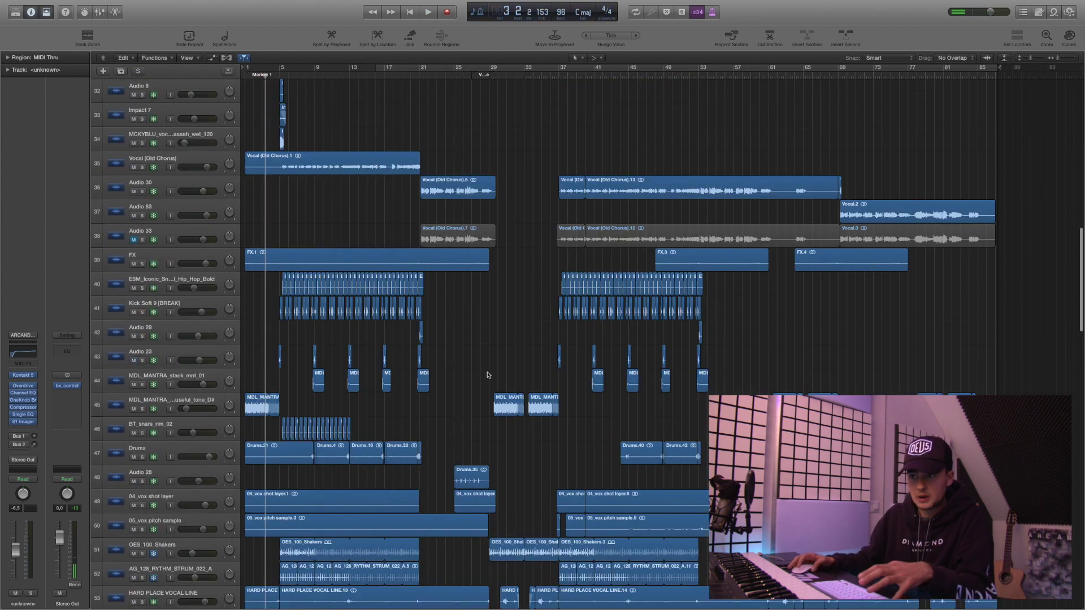
scroll(489, 375, down, 2)
key(Return)
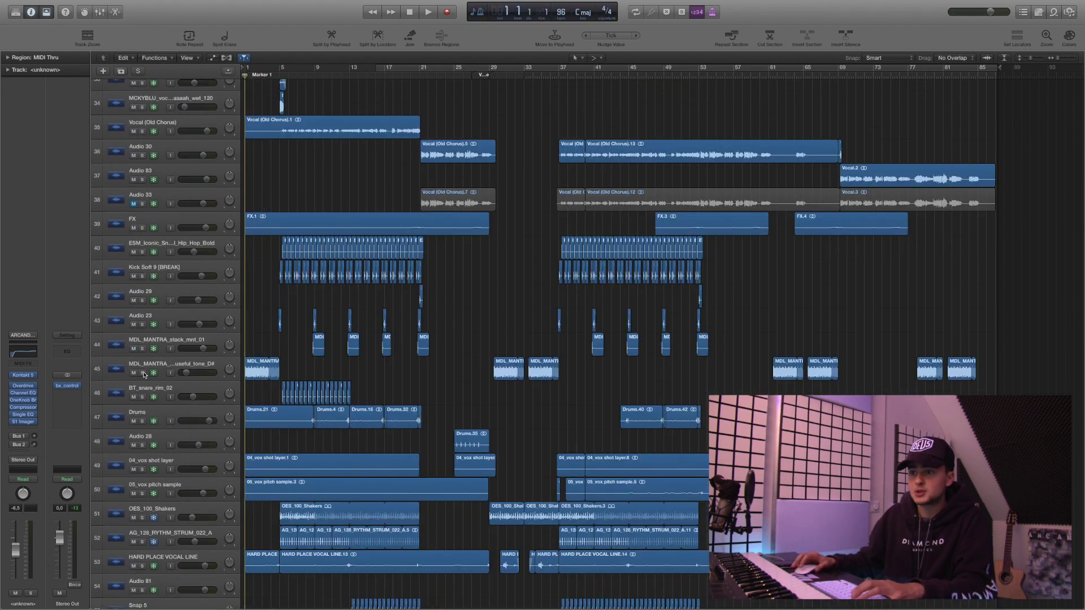
- Play track 45 with the MDL_MANTRA sample soloed, then clear the solo
click(143, 373)
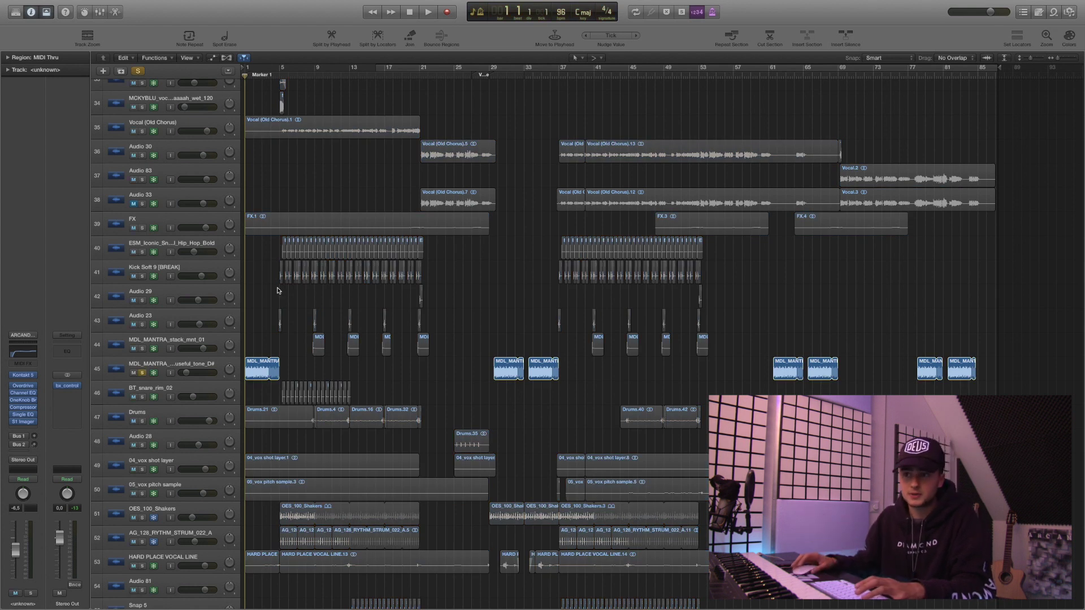
key(space)
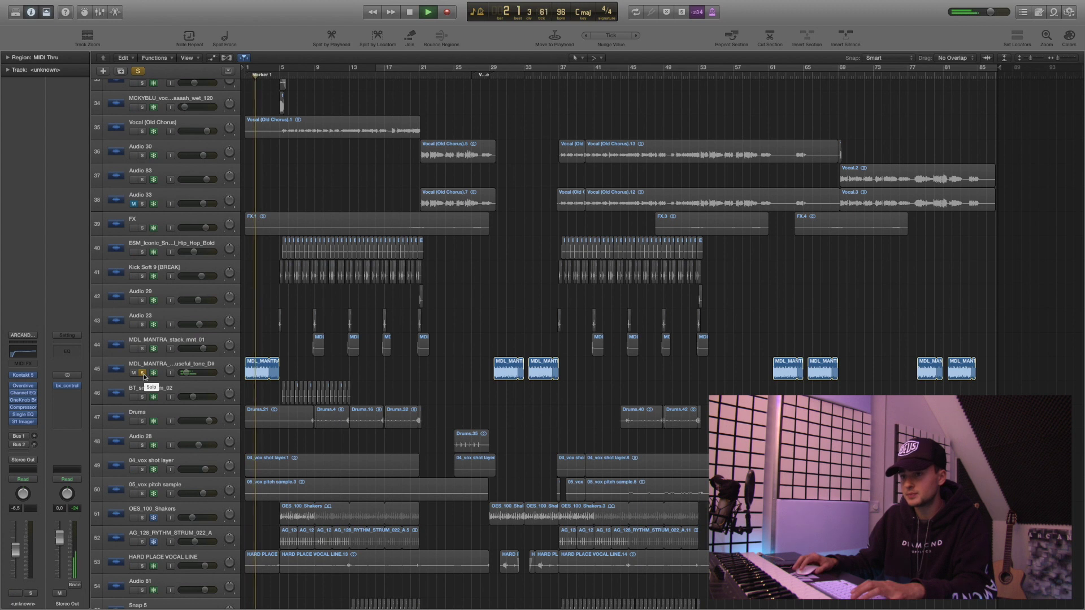
key(super+a)
key(space)
- Play ARCANDO POP PIANO 2 soloed from bar 5
click(279, 74)
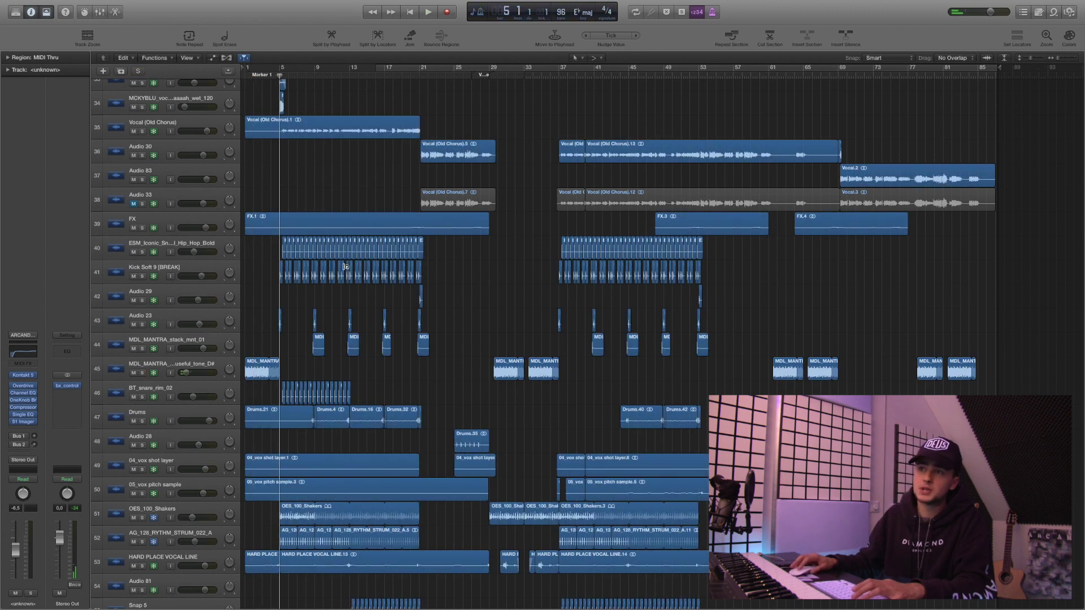
scroll(345, 266, up, 15)
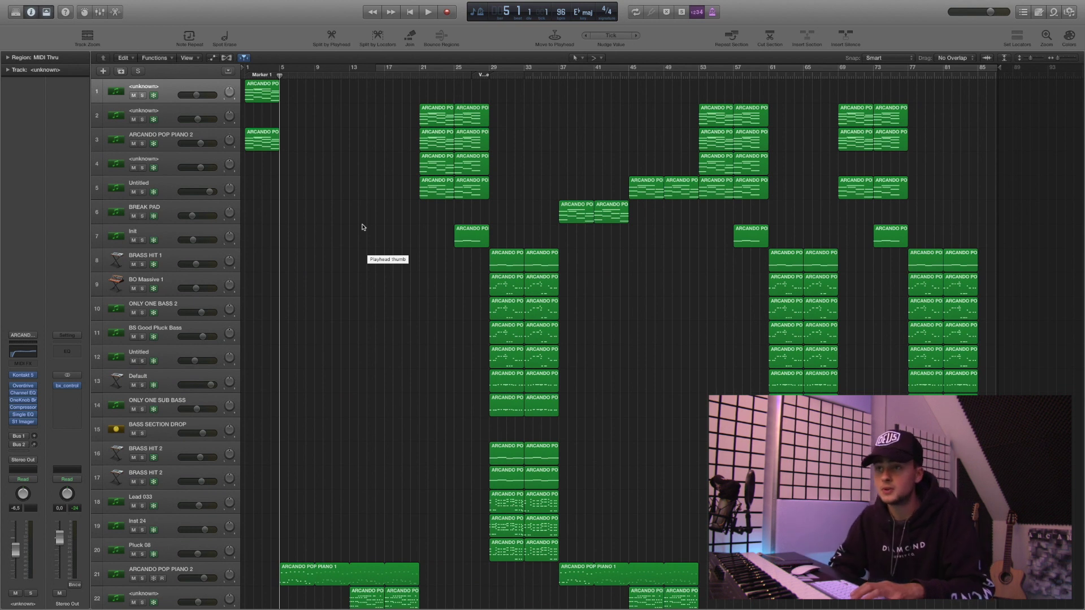
scroll(363, 227, down, 8)
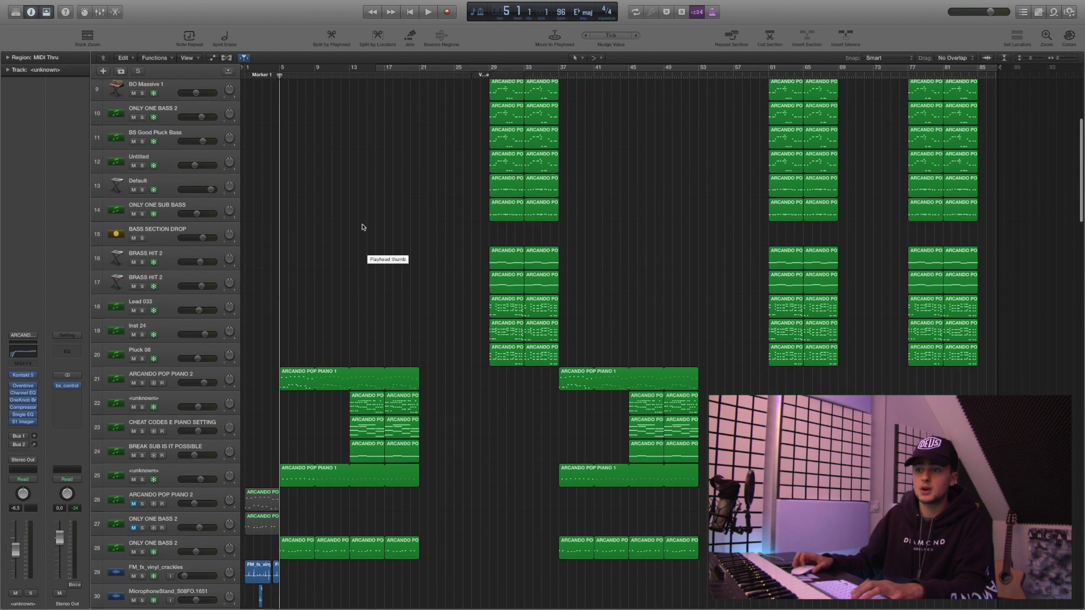
scroll(384, 231, down, 8)
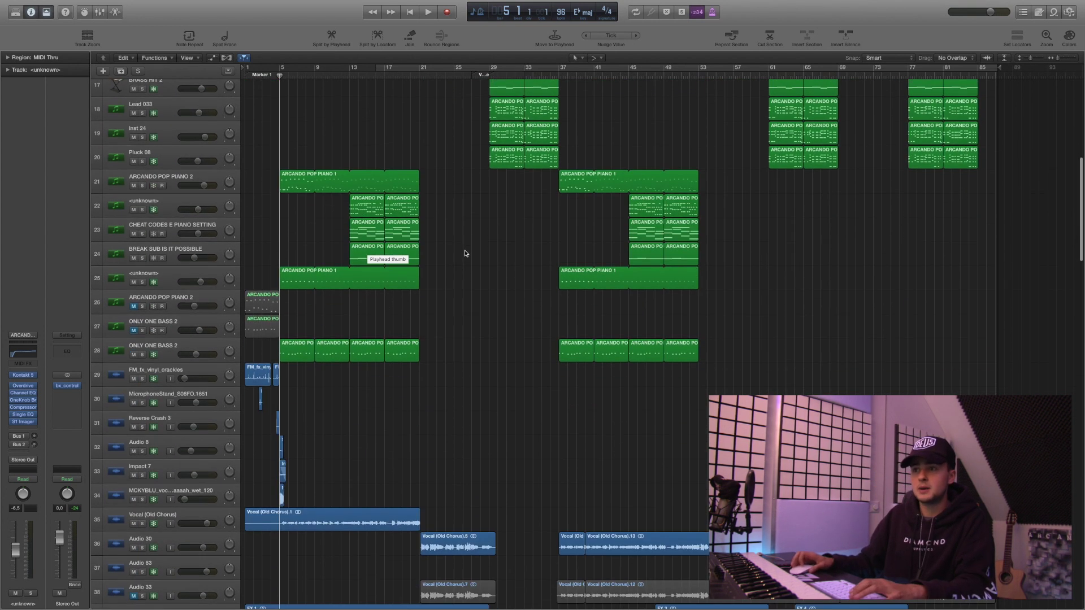
click(141, 185)
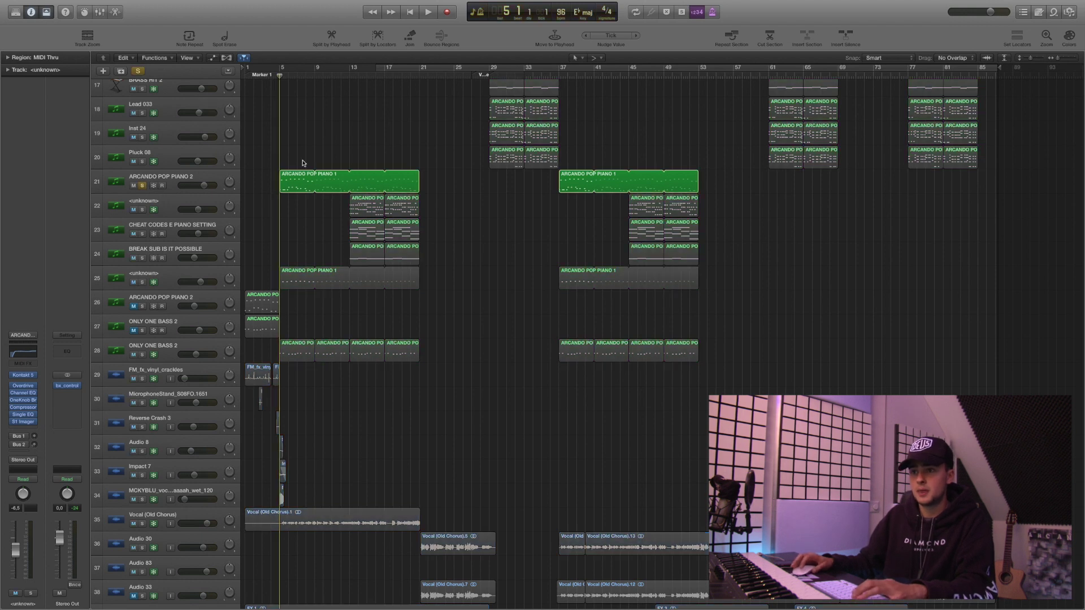
key(space)
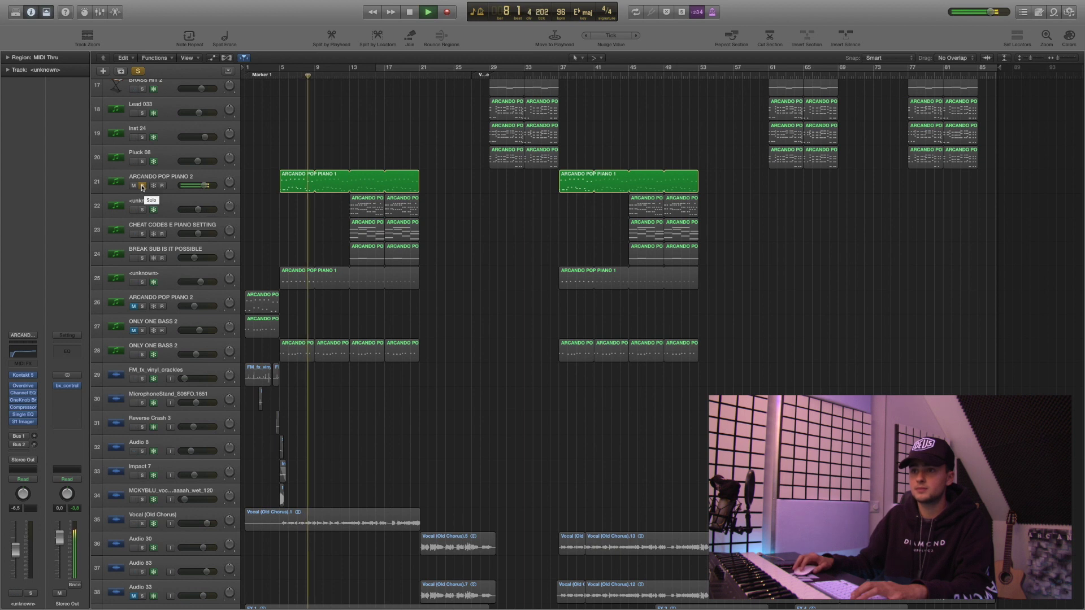
key(space)
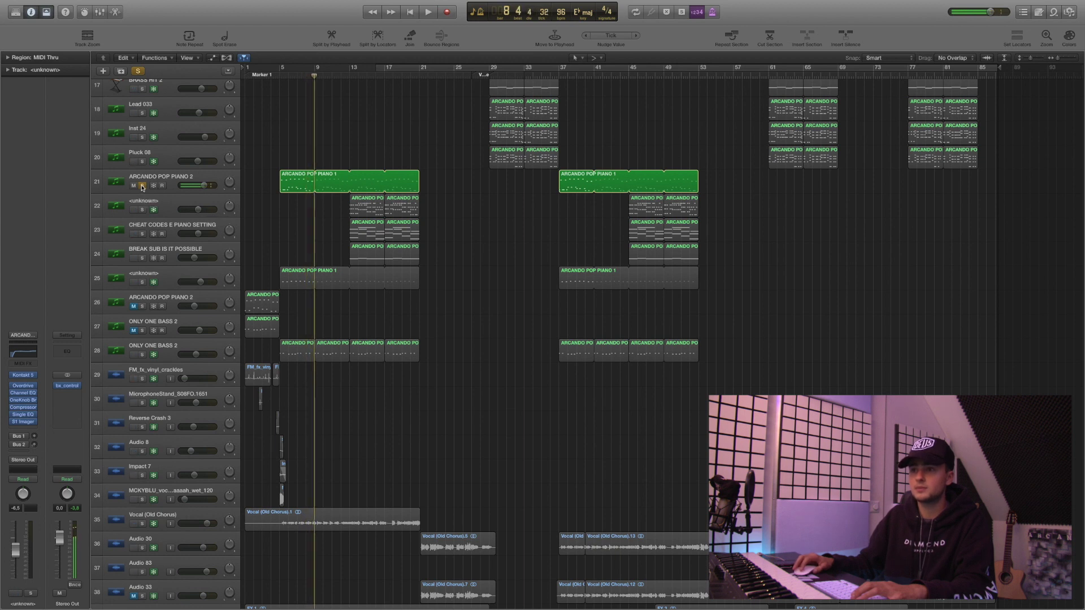
- Unsolo the piano and inspect its Kontakt instrument's main panel, then close it
click(142, 186)
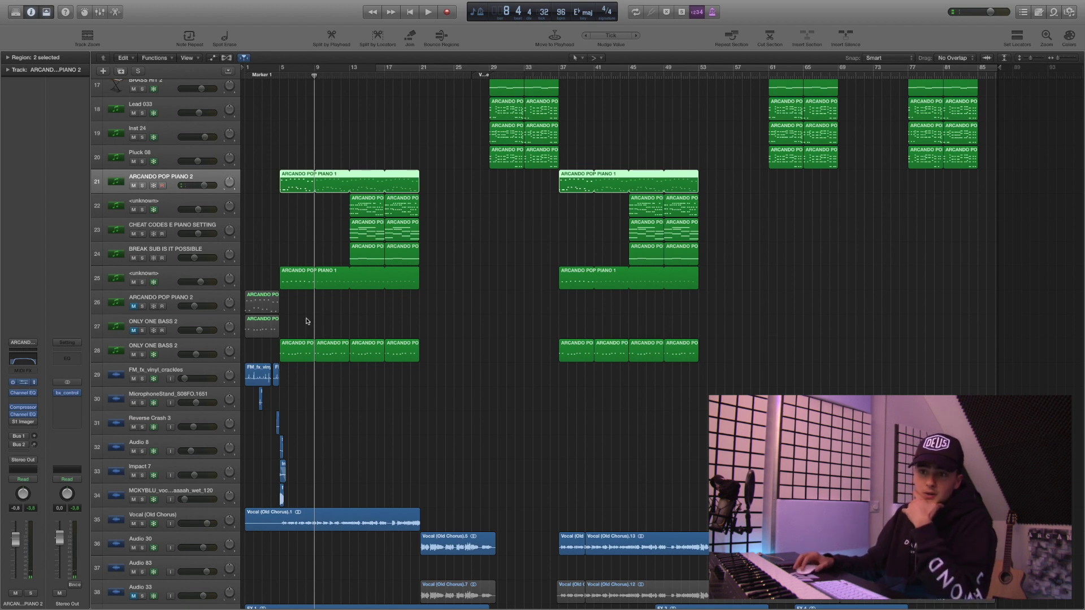
key(v)
drag(180, 59, 489, 141)
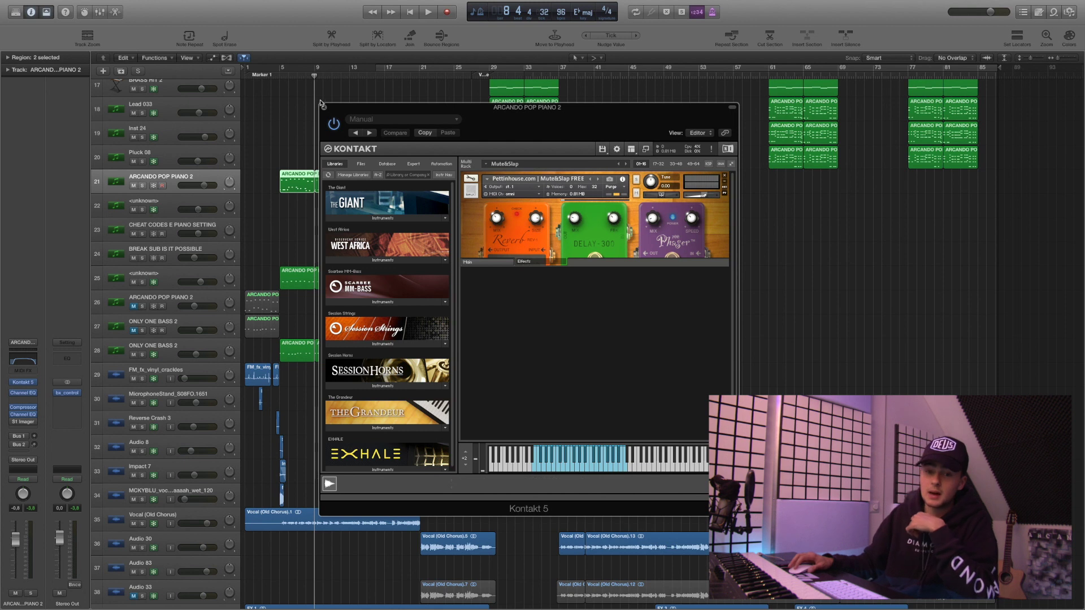
click(499, 264)
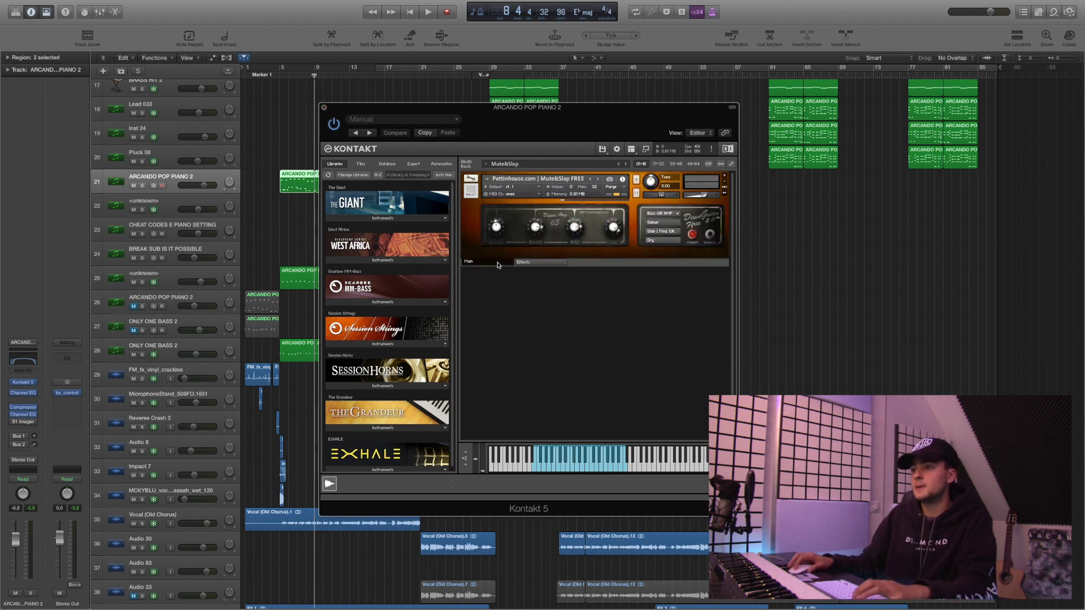
click(323, 108)
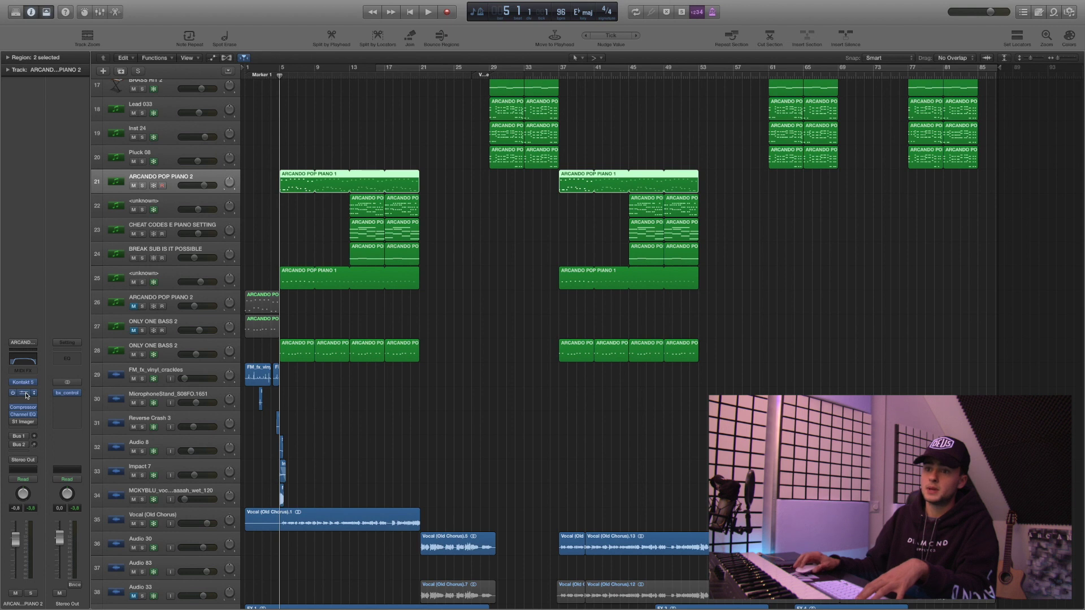
- Inspect the piano's Channel EQ and Compressor plug-ins, then close their windows
click(22, 410)
click(23, 408)
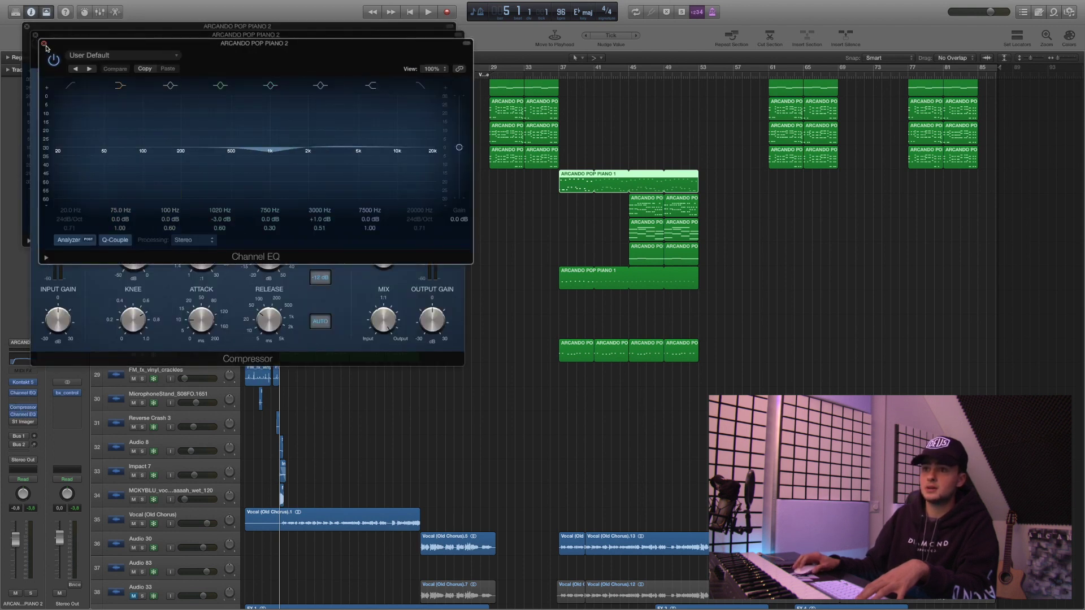
click(43, 42)
click(35, 35)
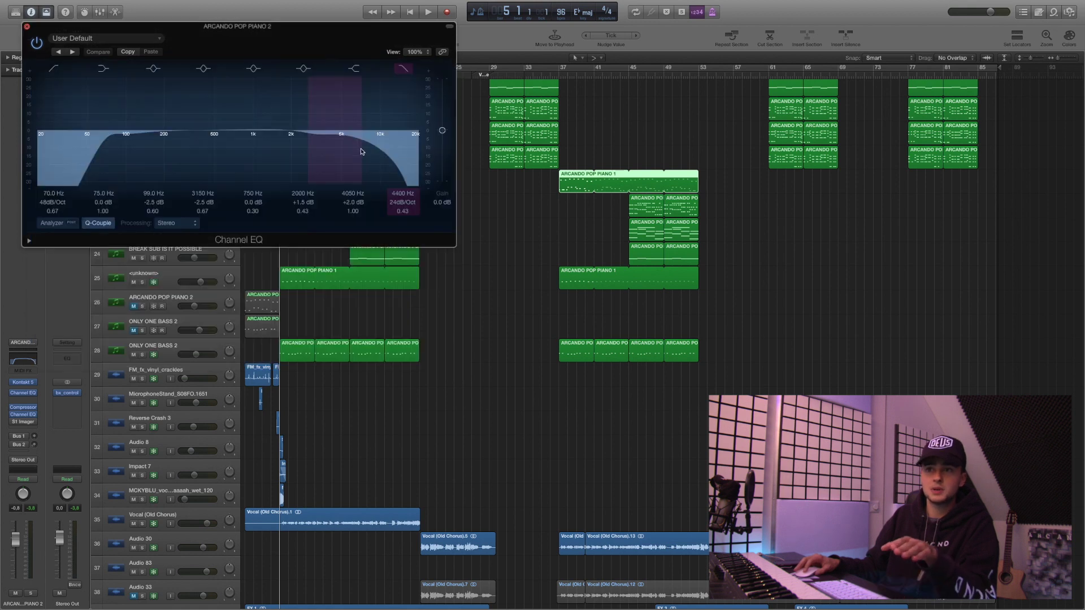
click(26, 26)
- Select piano track 25, then play ONLY ONE BASS 2 track 28 soloed
scroll(300, 164, down, 2)
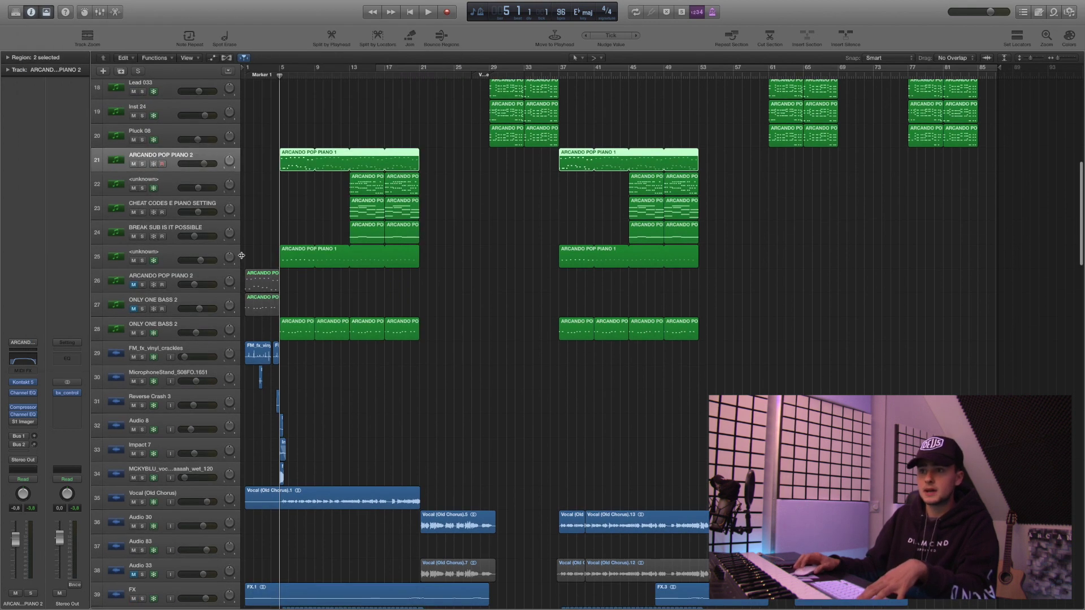
click(179, 256)
scroll(198, 282, down, 2)
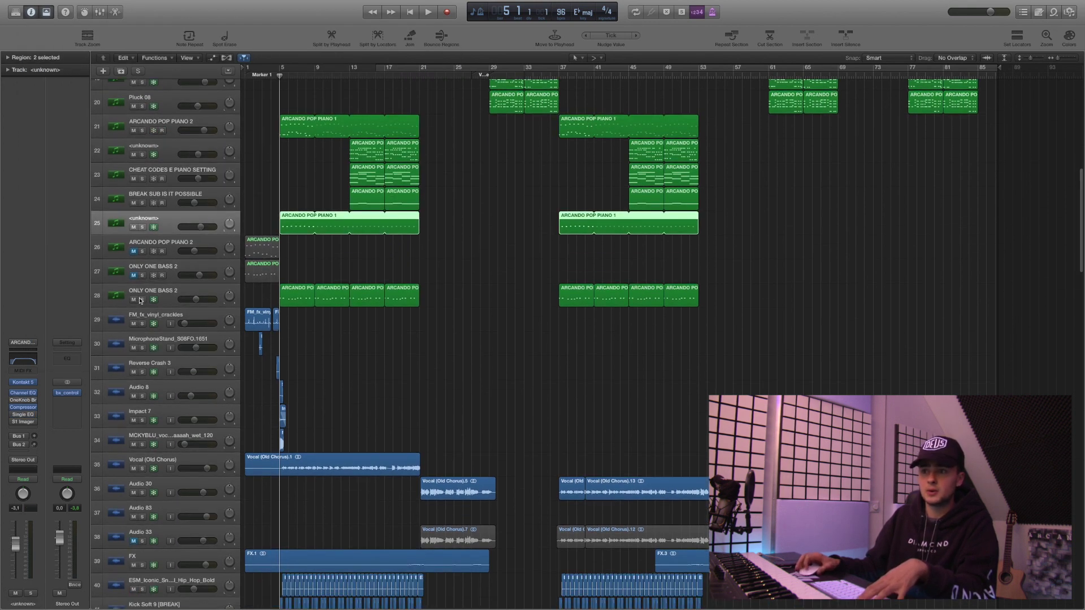
click(142, 299)
key(space)
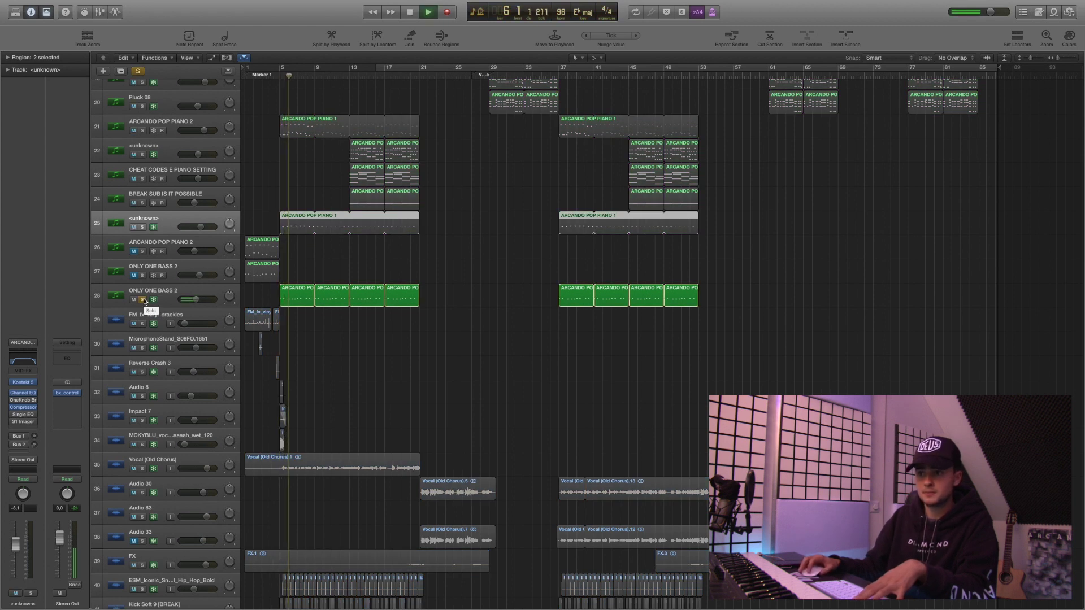
- Stop playback, unsolo ONLY ONE BASS 2, and bring the lower tracks into view
key(space)
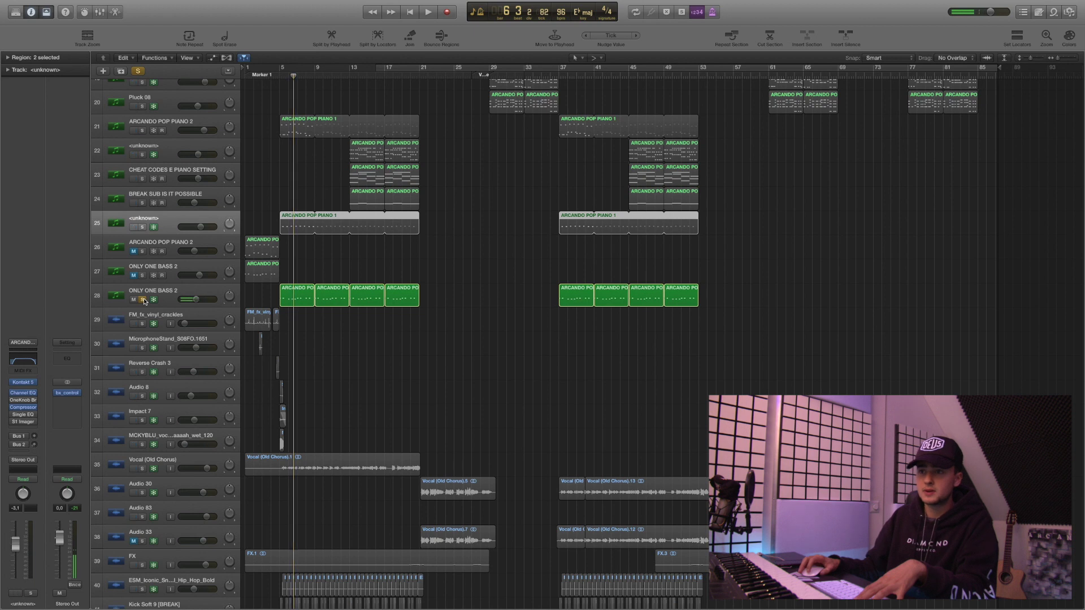
click(142, 299)
scroll(338, 174, down, 8)
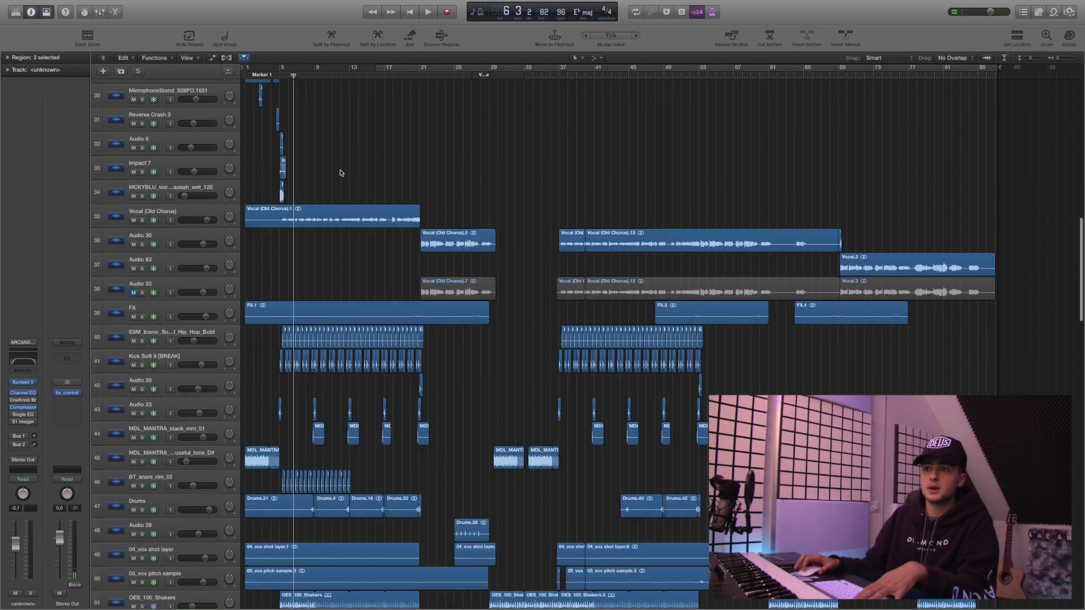
scroll(340, 172, down, 5)
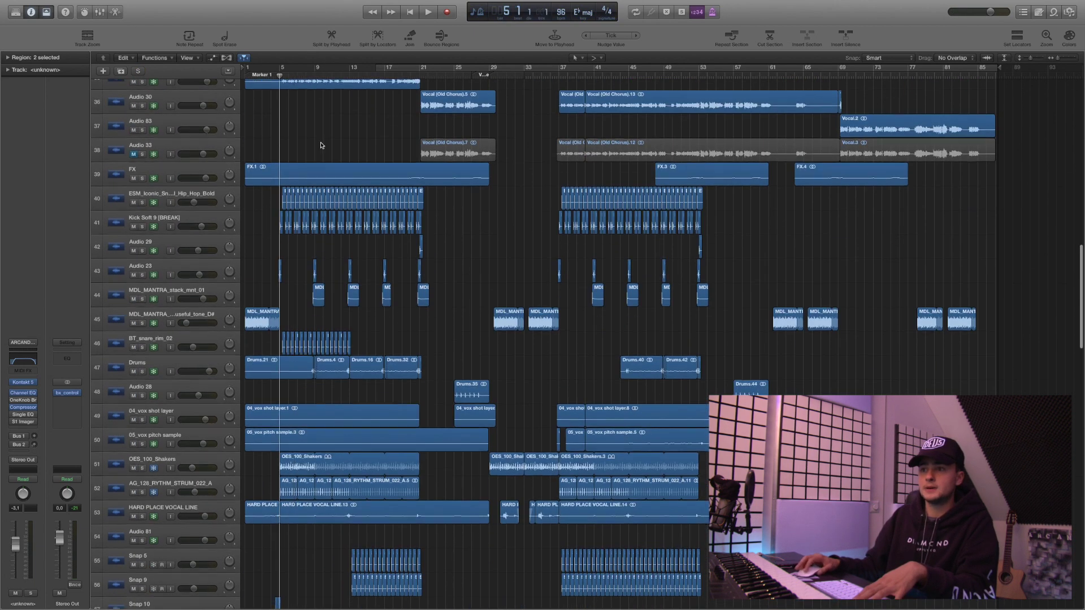
scroll(322, 148, down, 2)
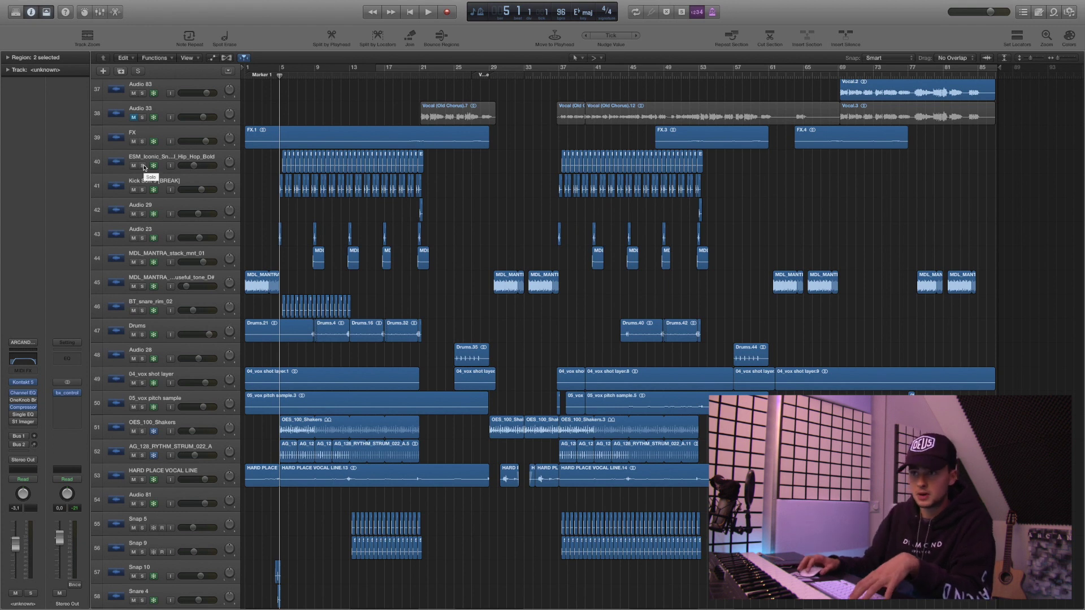
- Play tracks 40 through 52 soloed from bar 5, then clear all solos
drag(144, 167, 142, 213)
drag(143, 284, 139, 450)
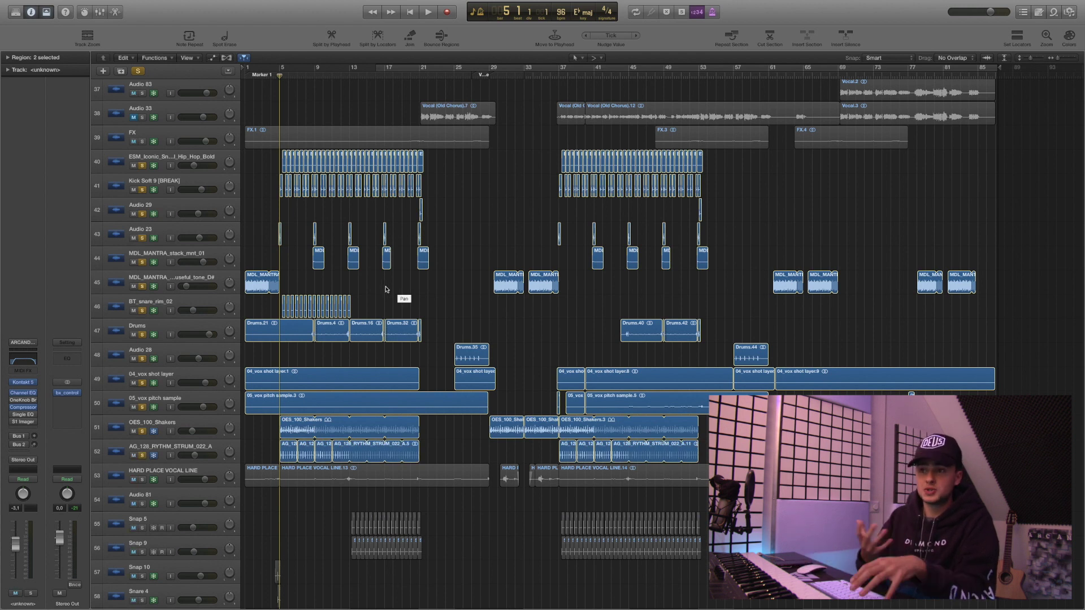
key(space)
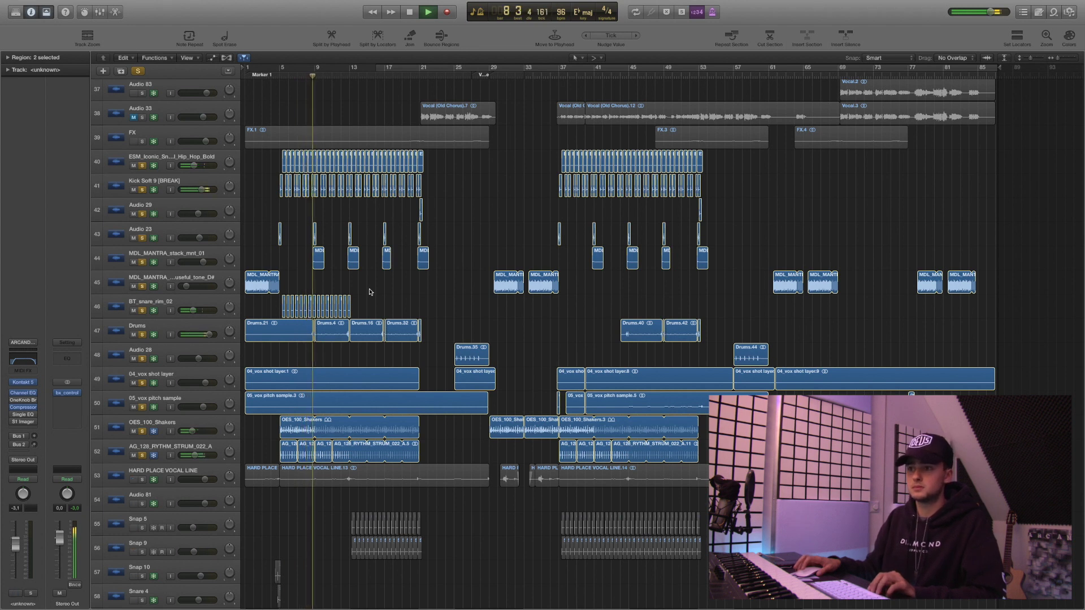
key(space)
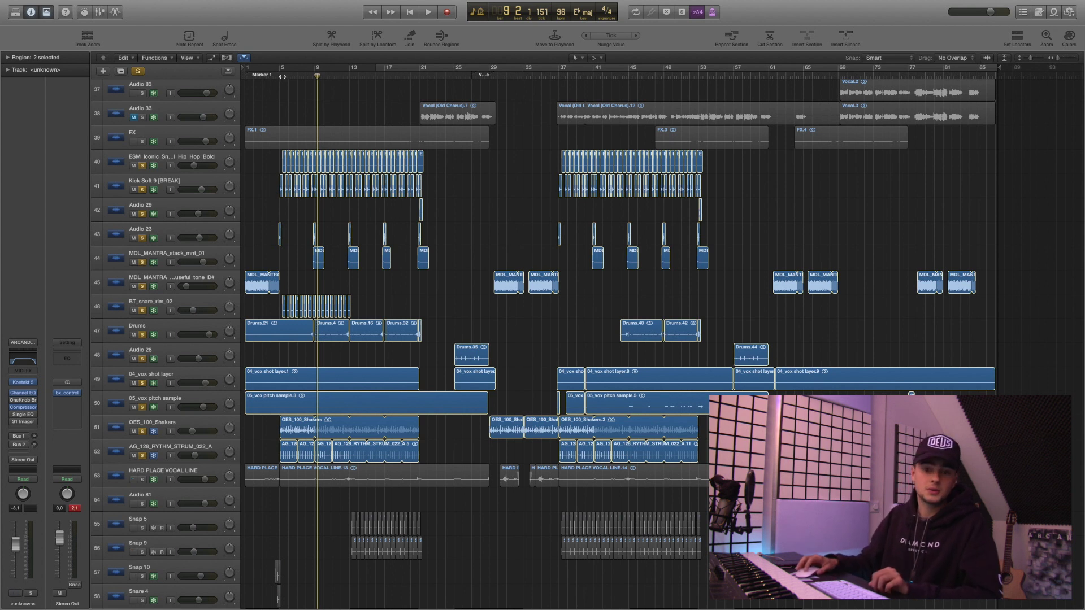
key(space)
click(143, 73)
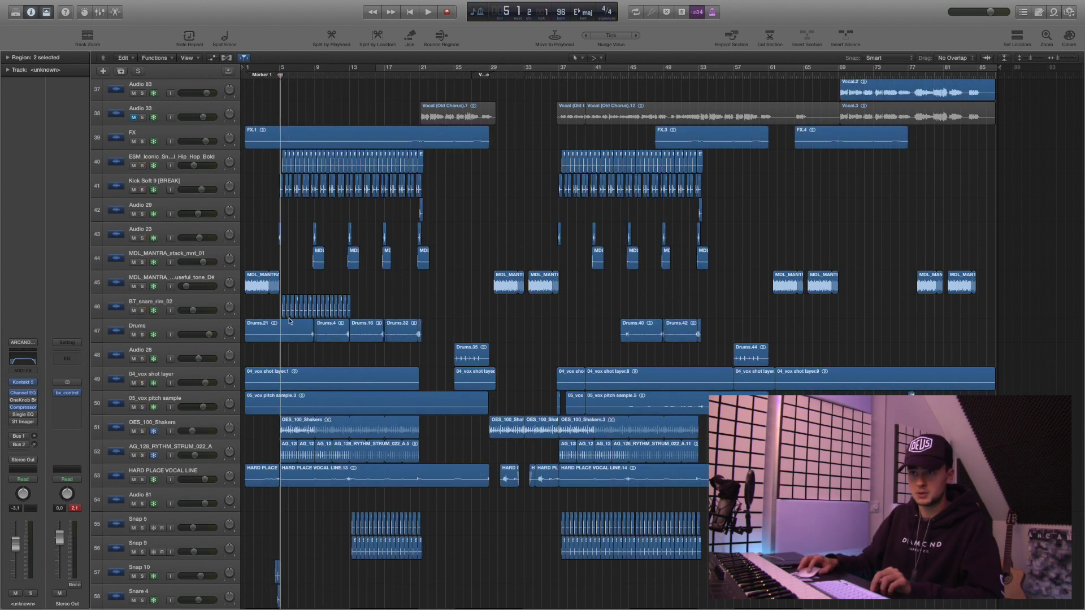
- Audition the AG_128_RYTHM_STRUM_022_A and OES_100_Shakers tracks soloed, then clear the solos
click(141, 455)
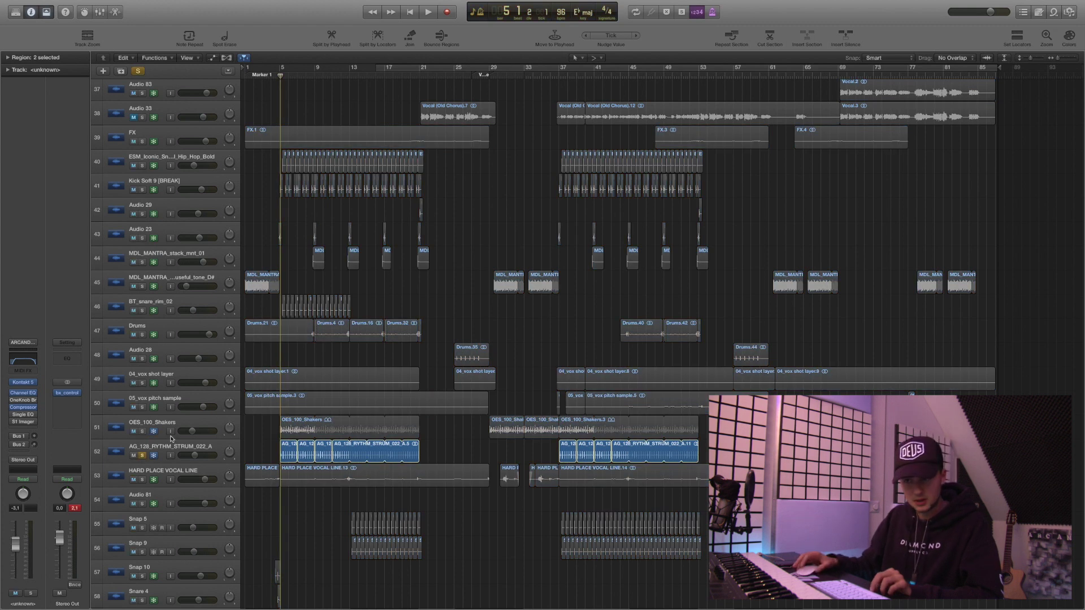
key(space)
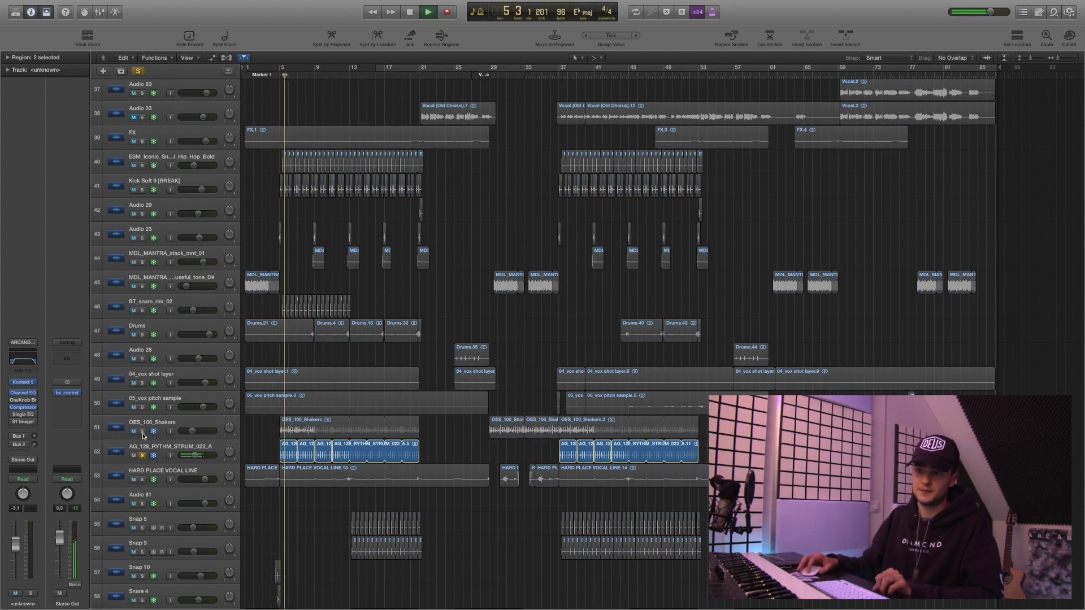
click(142, 431)
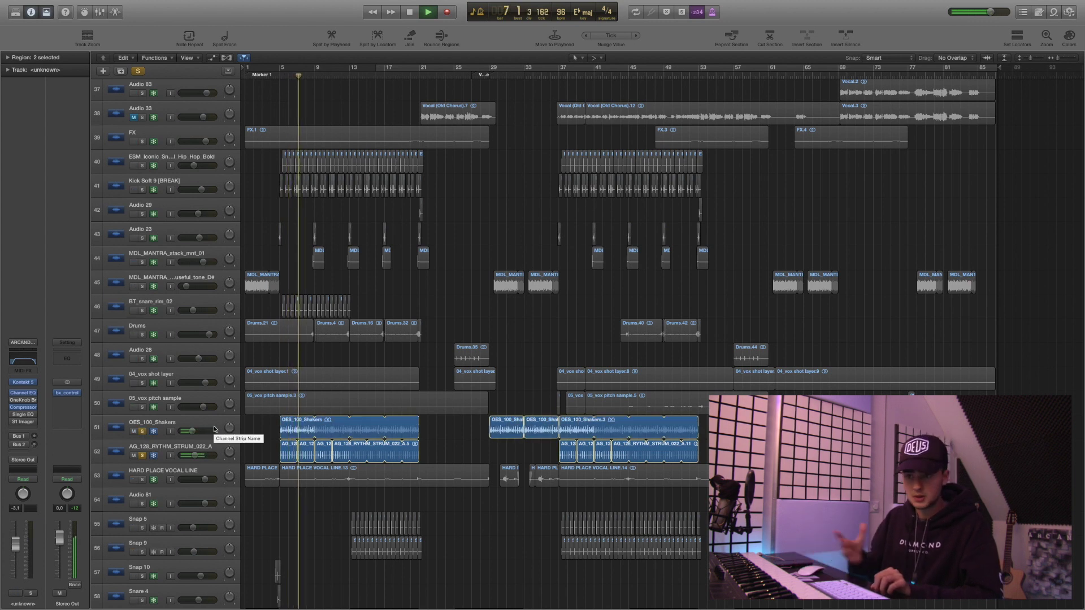
key(space)
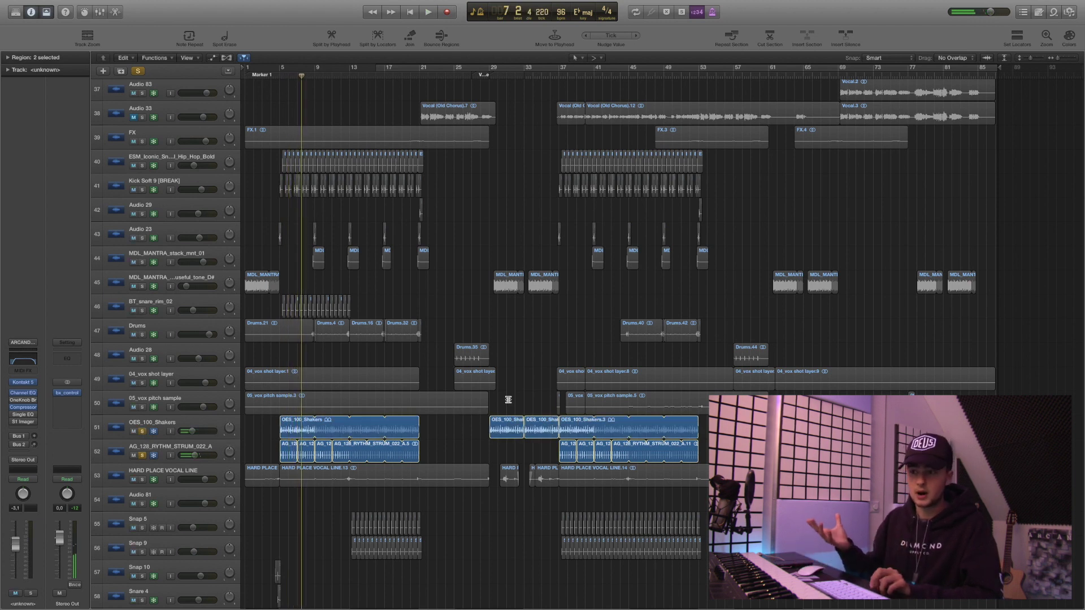
click(138, 72)
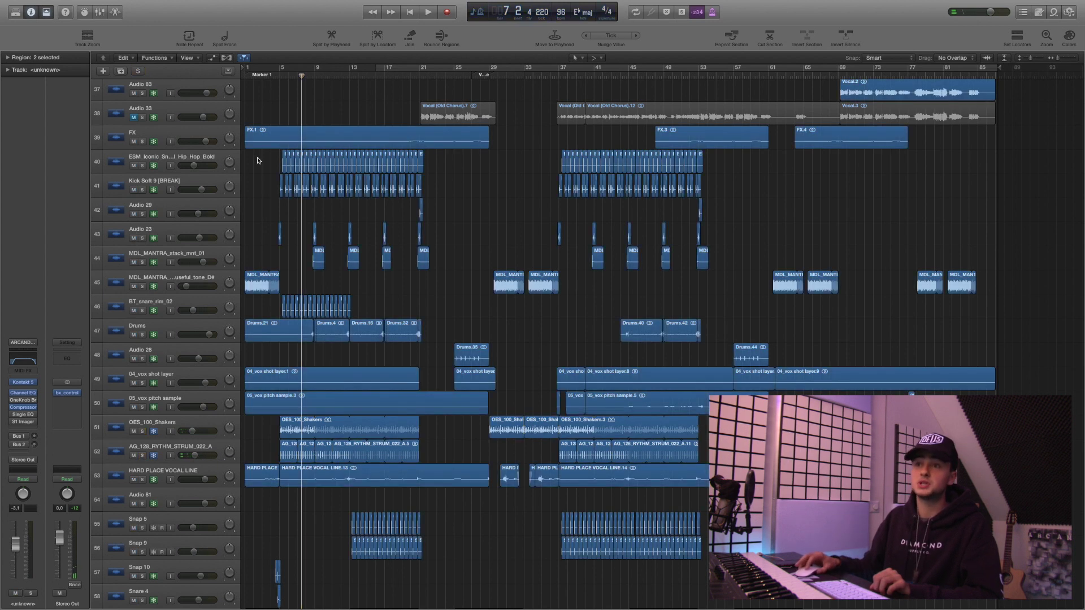
- Play the HARD PLACE VOCAL LINE track alone from bar 12, then unsolo it
scroll(368, 294, down, 3)
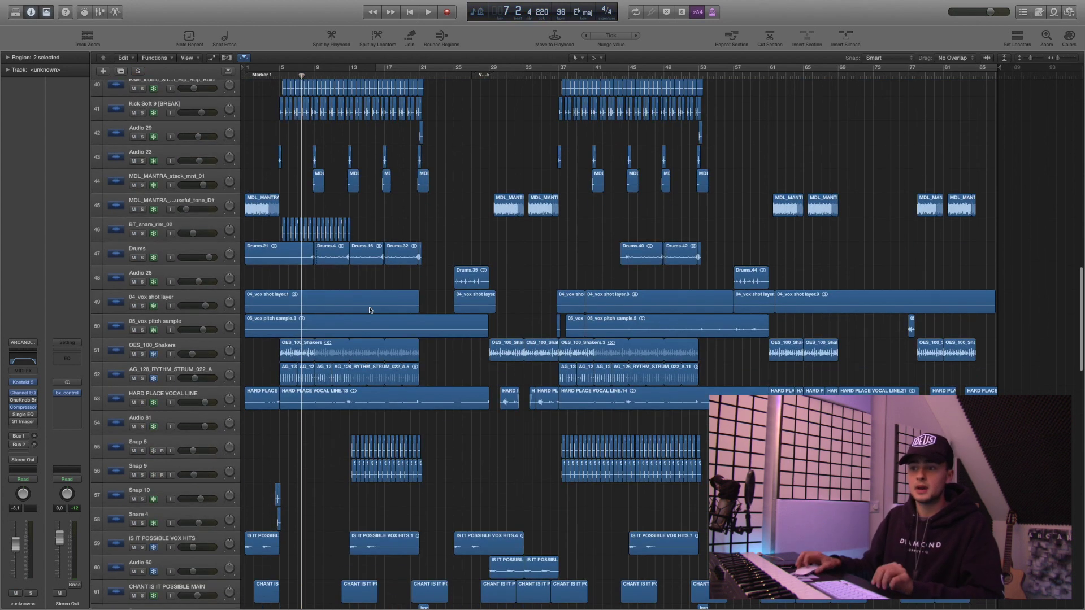
scroll(371, 310, down, 2)
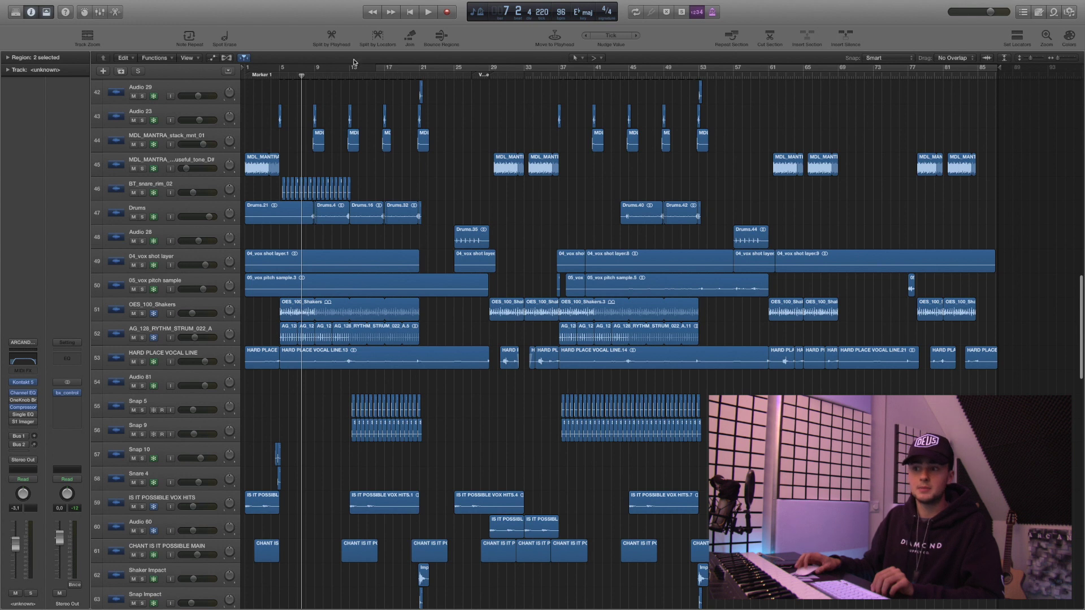
click(341, 68)
click(141, 361)
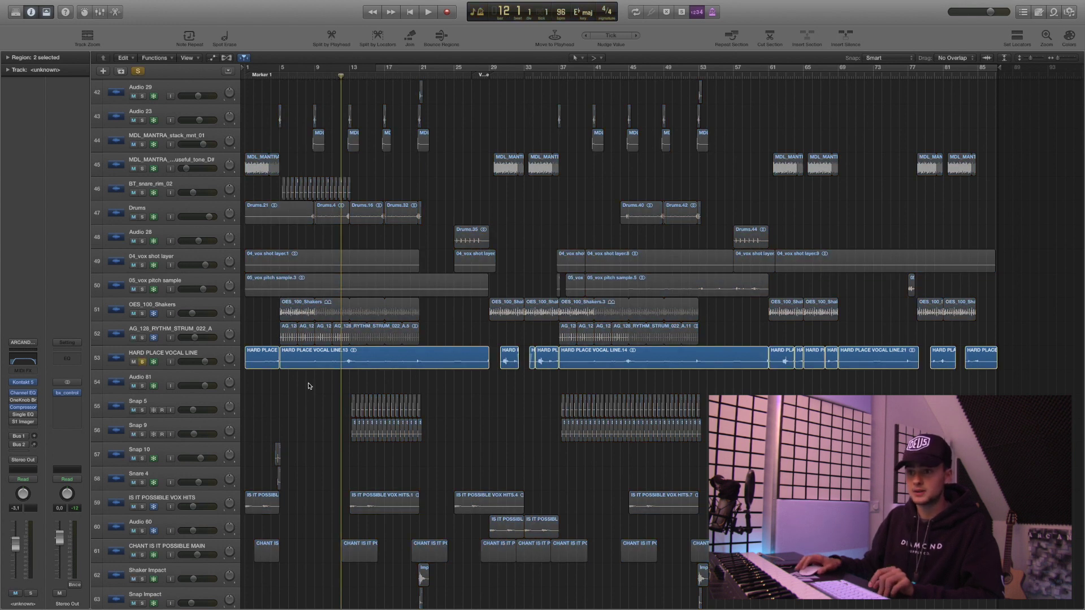
key(space)
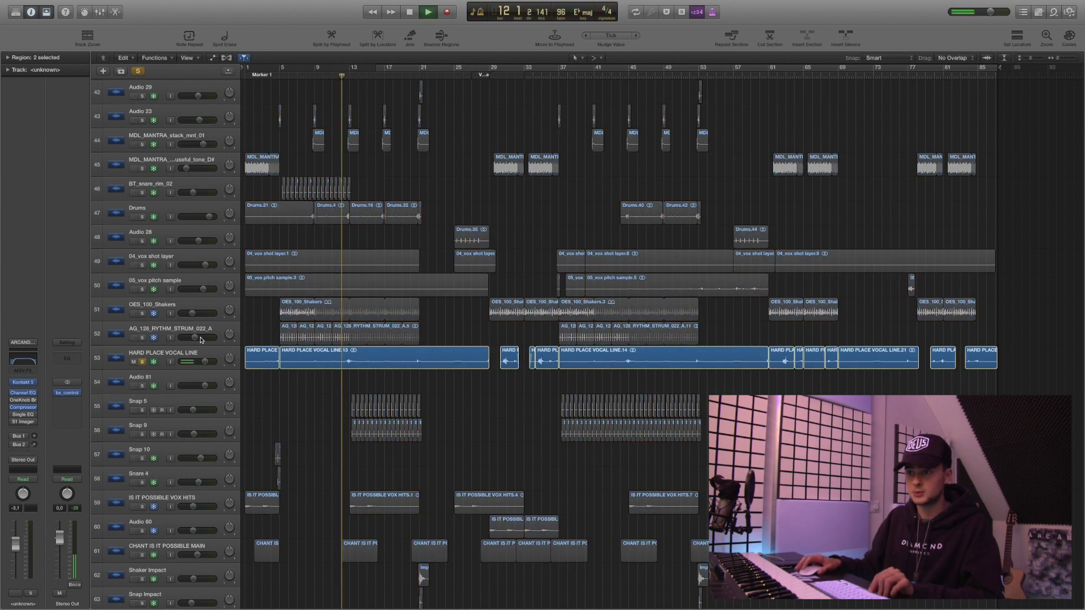
key(space)
click(142, 362)
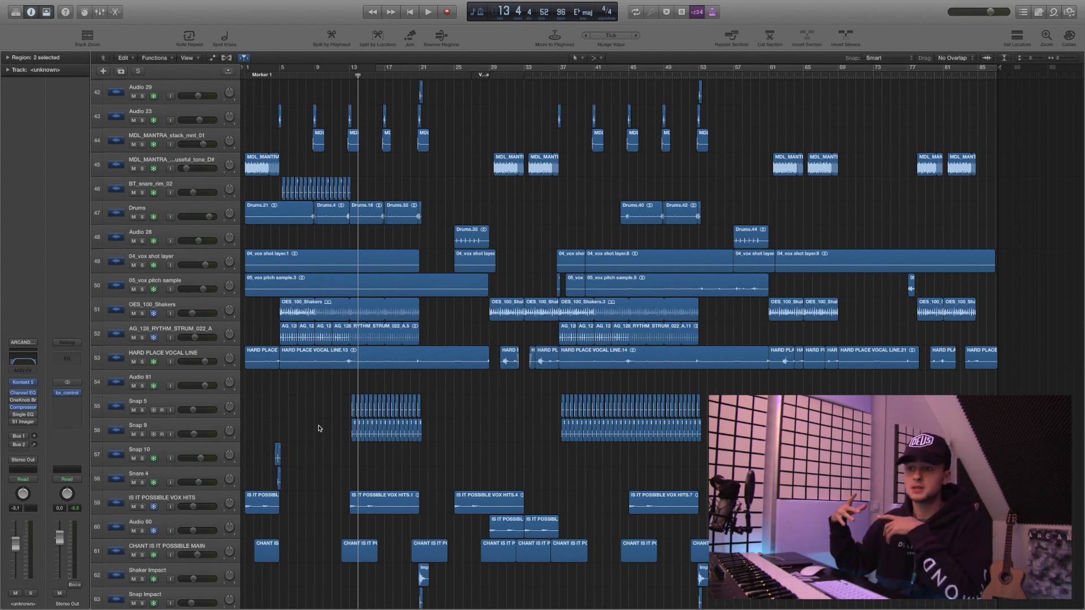
- Move the playhead to bar 13 and select the HARD PLACE VOCAL LINE track without its regions
click(346, 78)
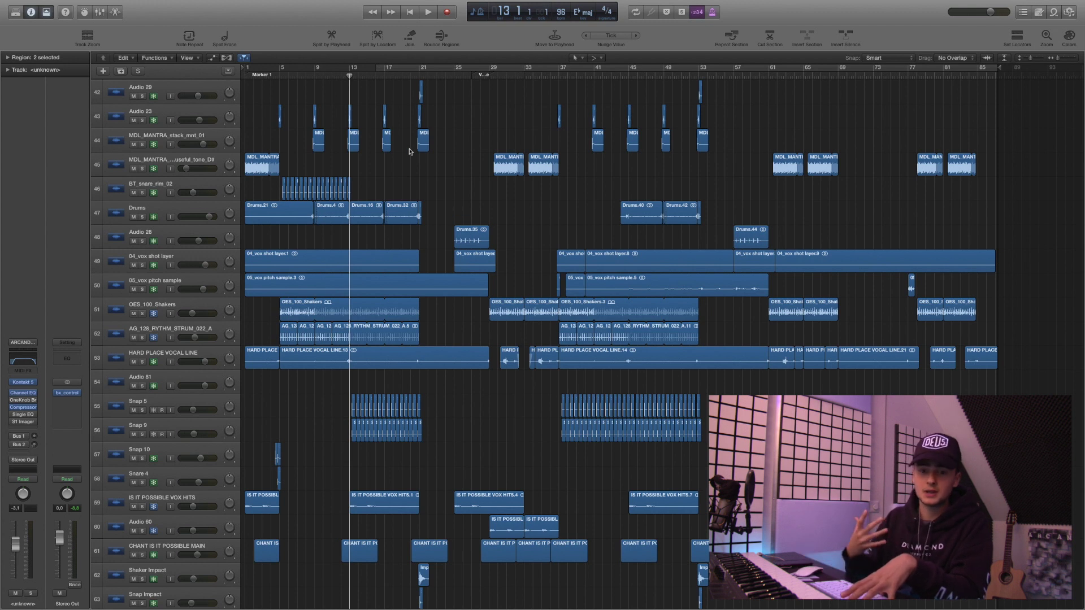
click(177, 362)
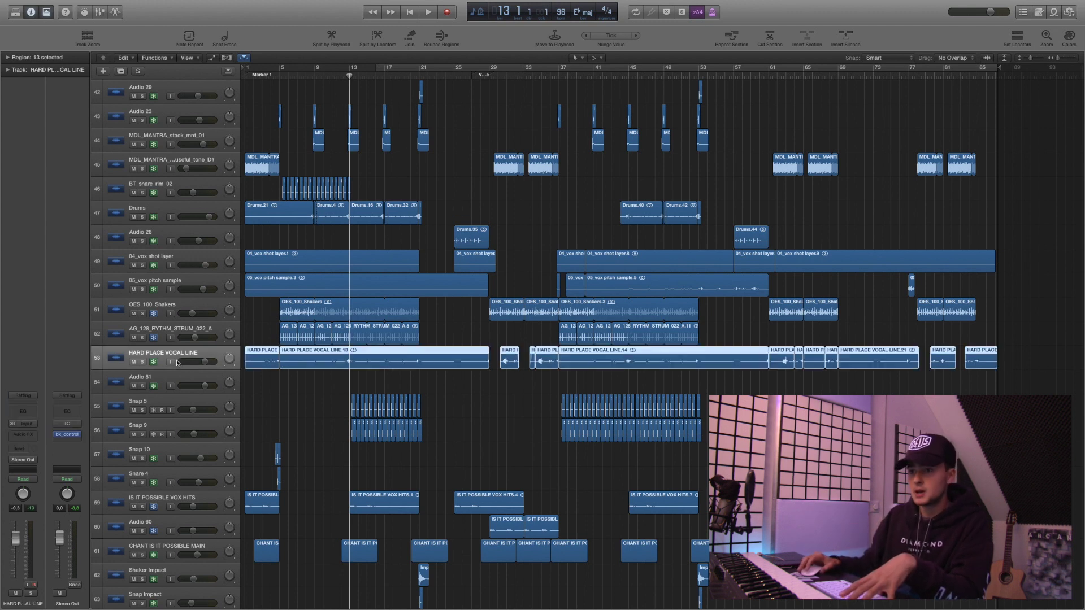
click(464, 386)
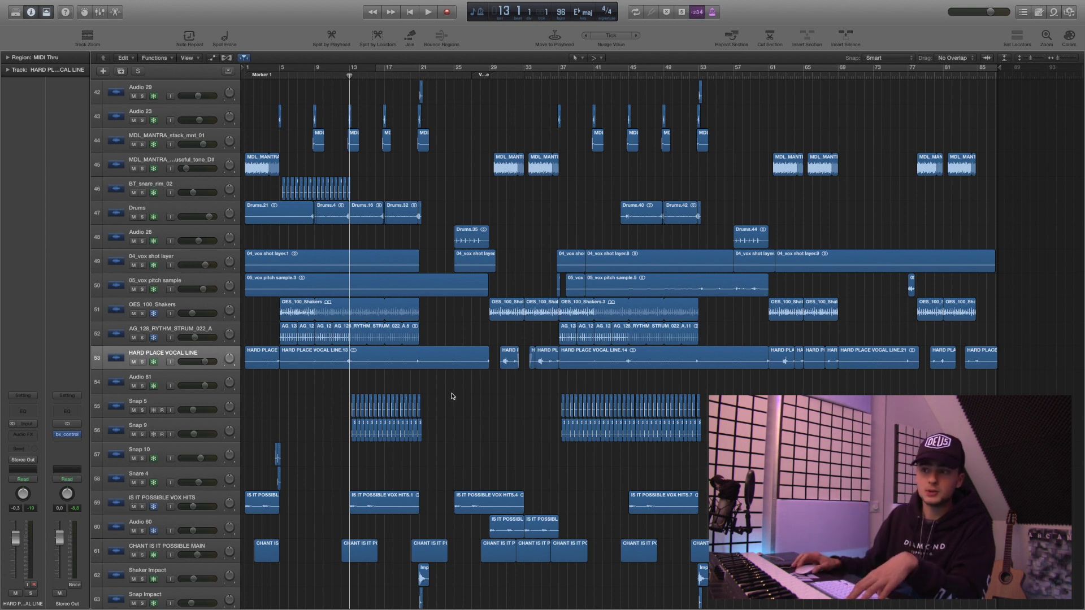
scroll(451, 396, down, 4)
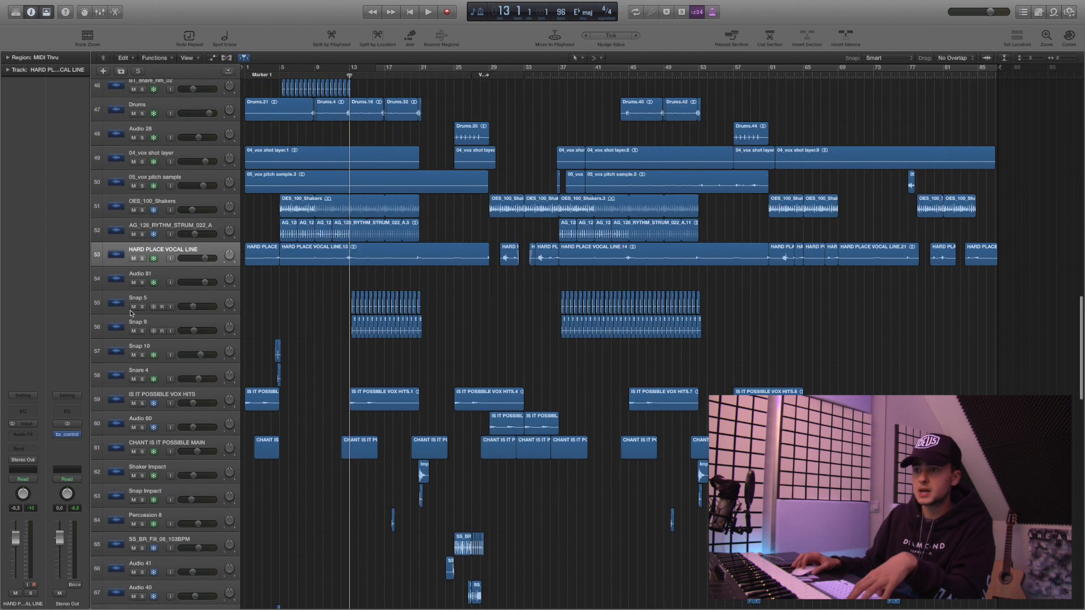
- Play the soloed Snap 5 and Snap 9 tracks
drag(142, 306, 142, 331)
scroll(416, 288, up, 4)
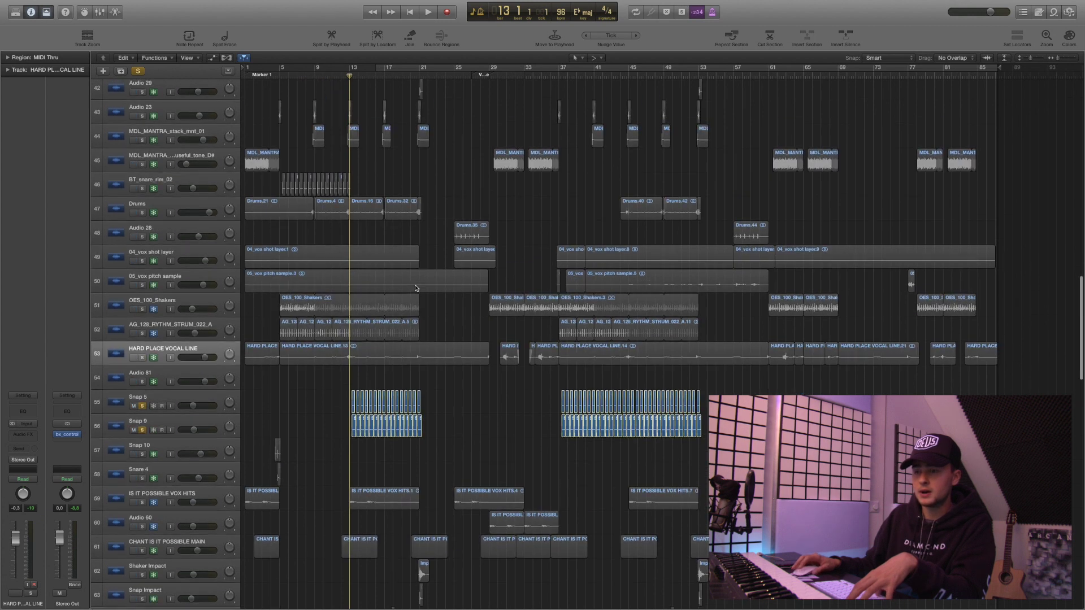
scroll(415, 288, up, 5)
scroll(416, 288, down, 6)
scroll(416, 288, up, 1)
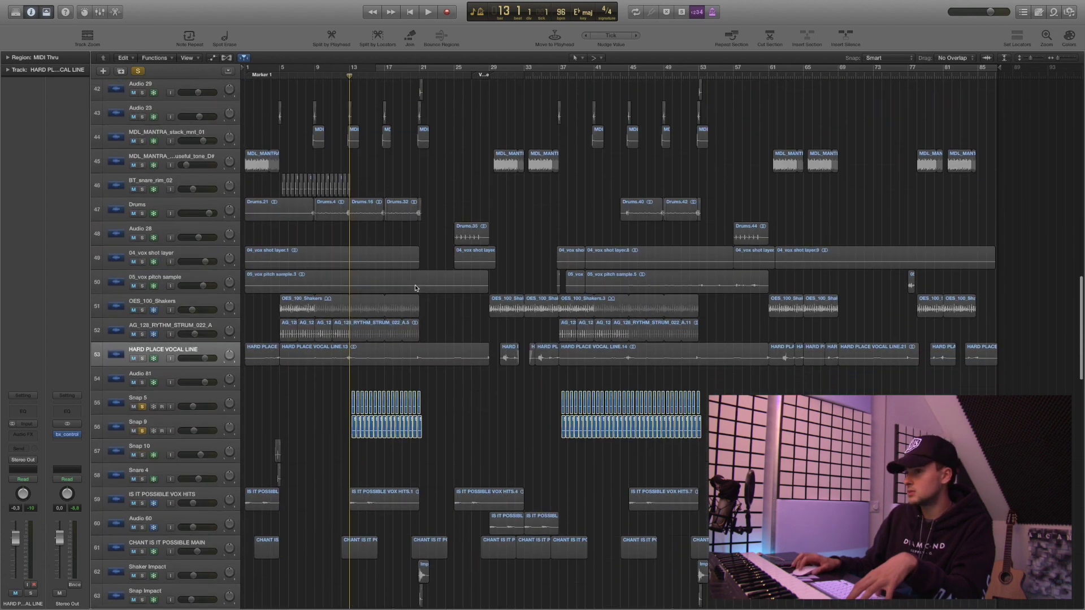
scroll(415, 288, down, 3)
scroll(474, 300, up, 4)
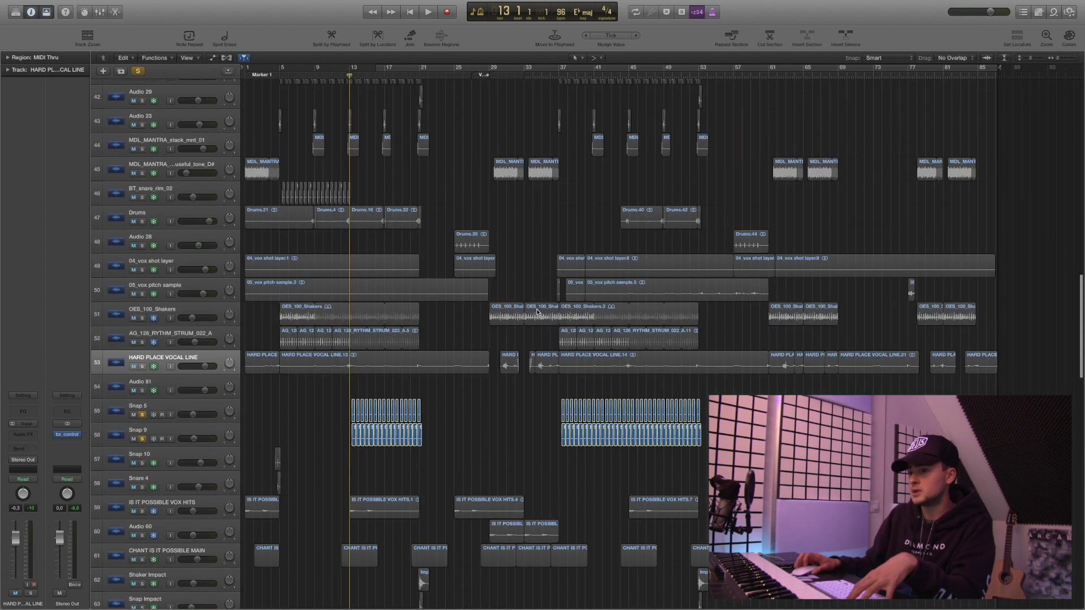
key(space)
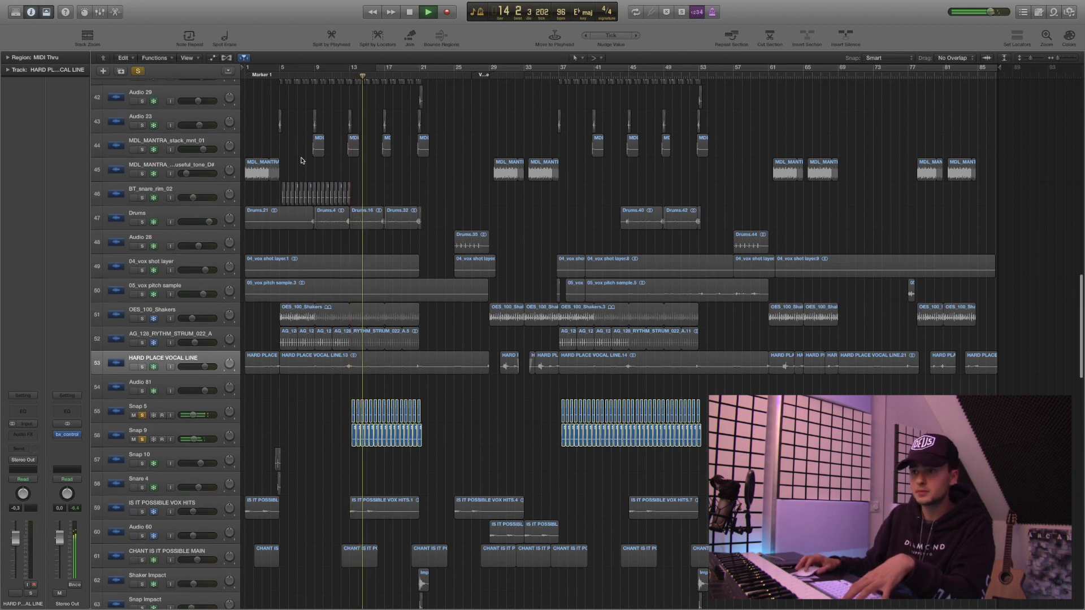
scroll(142, 327, up, 5)
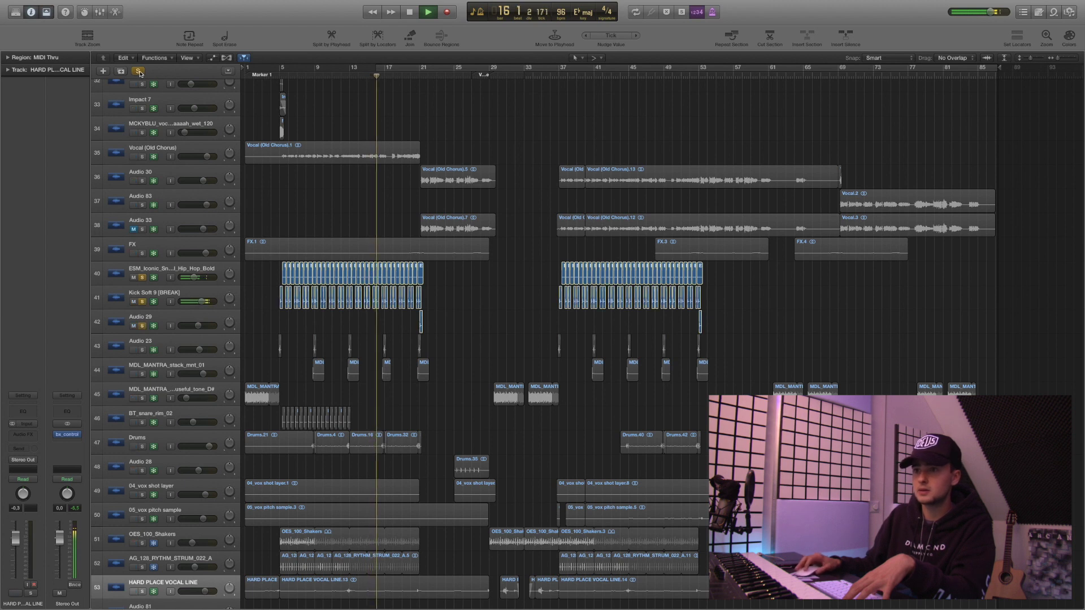
key(space)
- Clear the solos, solo only track 22, and play it from bar 13
click(139, 71)
scroll(390, 215, up, 10)
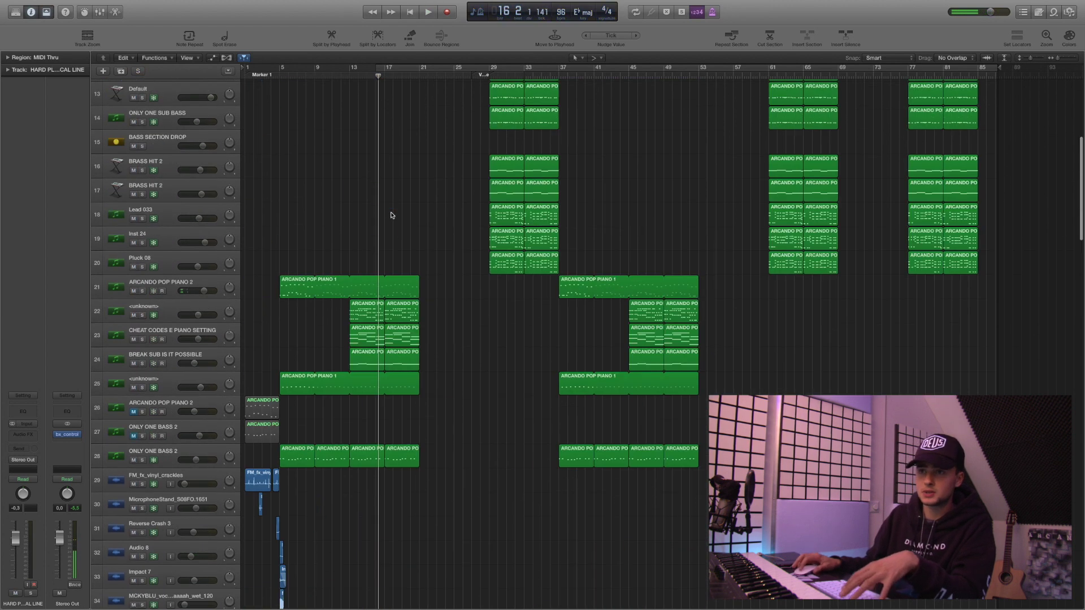
click(347, 90)
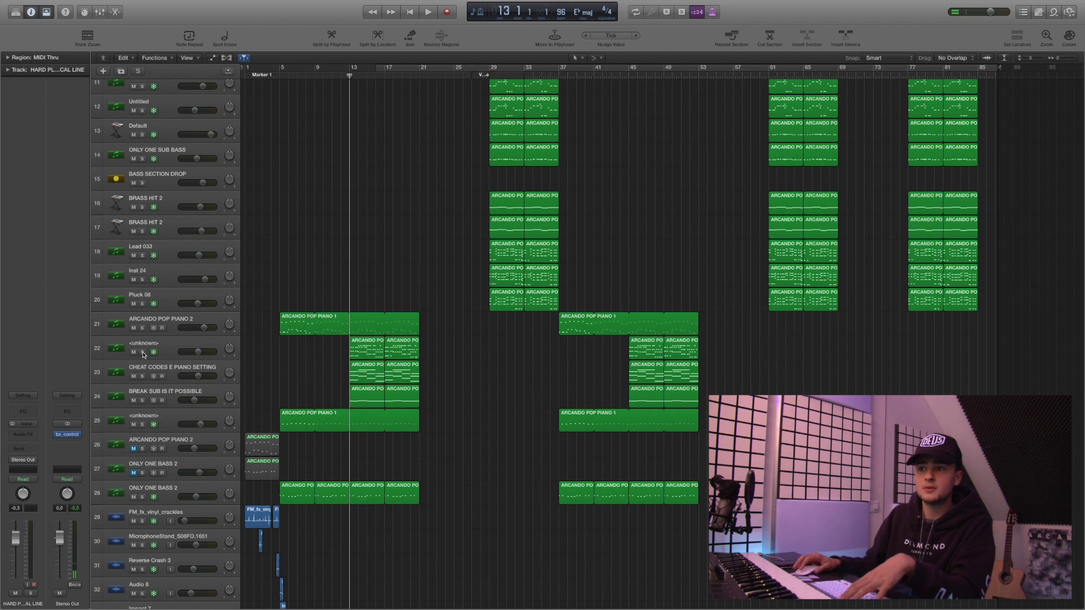
drag(143, 354, 142, 400)
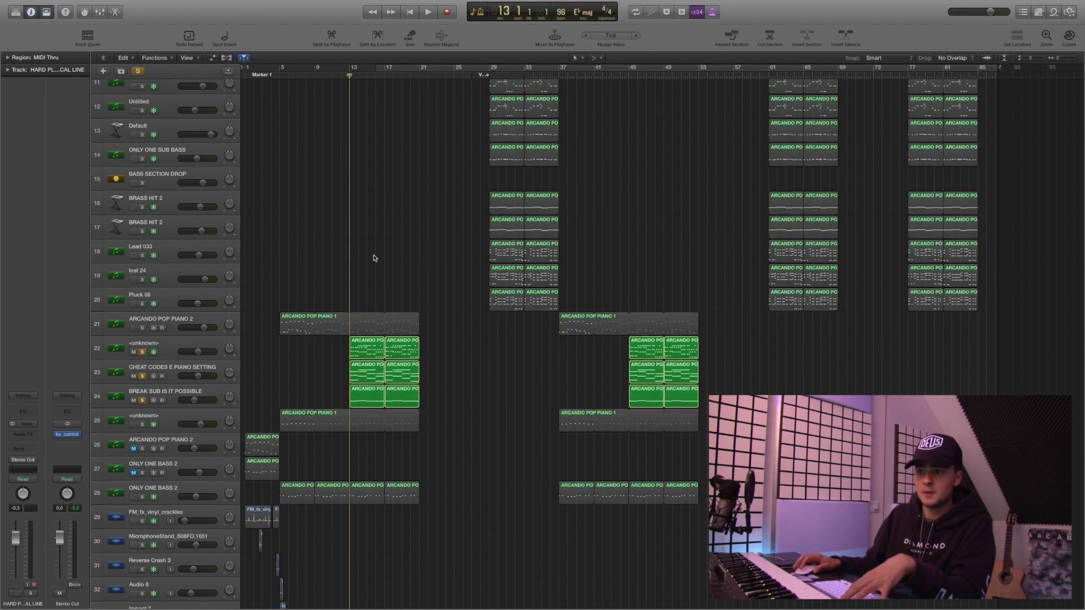
click(206, 343)
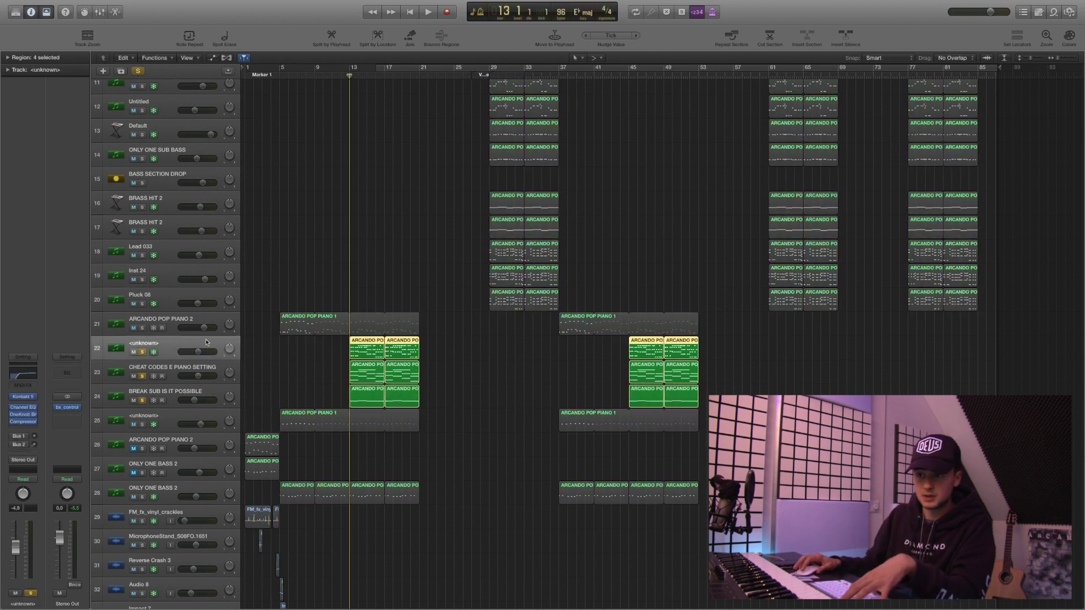
drag(142, 376, 141, 396)
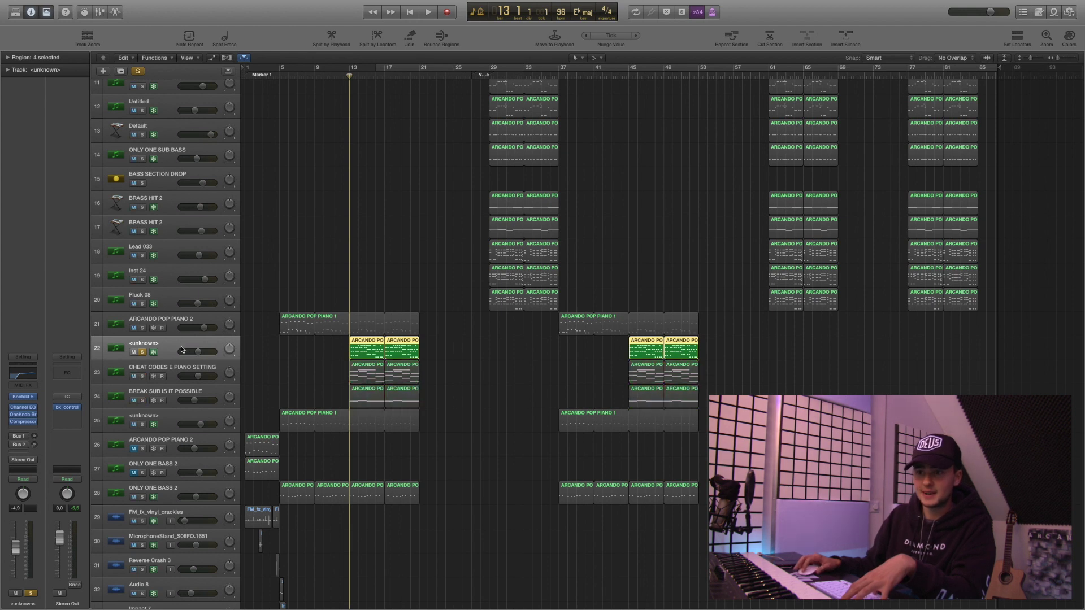
key(space)
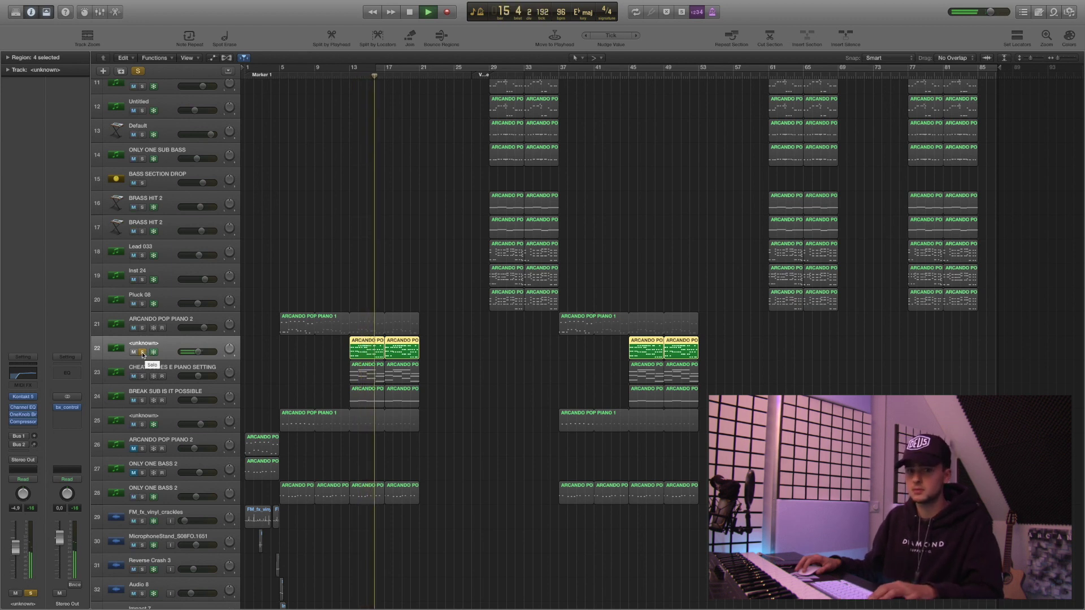
key(space)
- Play CHEAT CODES E PIANO SETTING soloed, browse its Nexus 2 library, then stop and unsolo
click(143, 376)
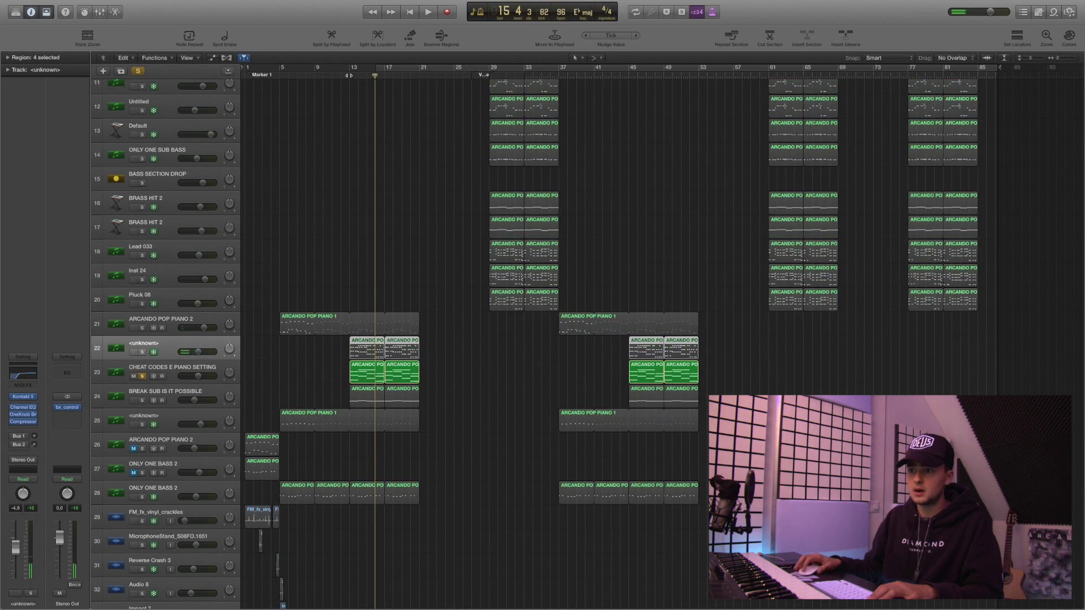
key(space)
click(150, 371)
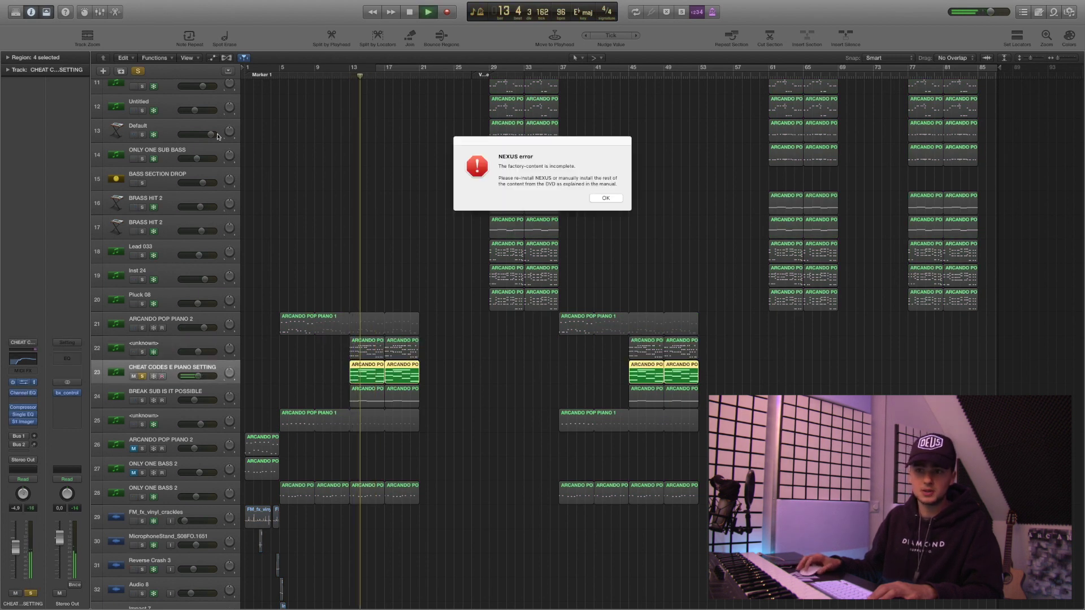
click(606, 198)
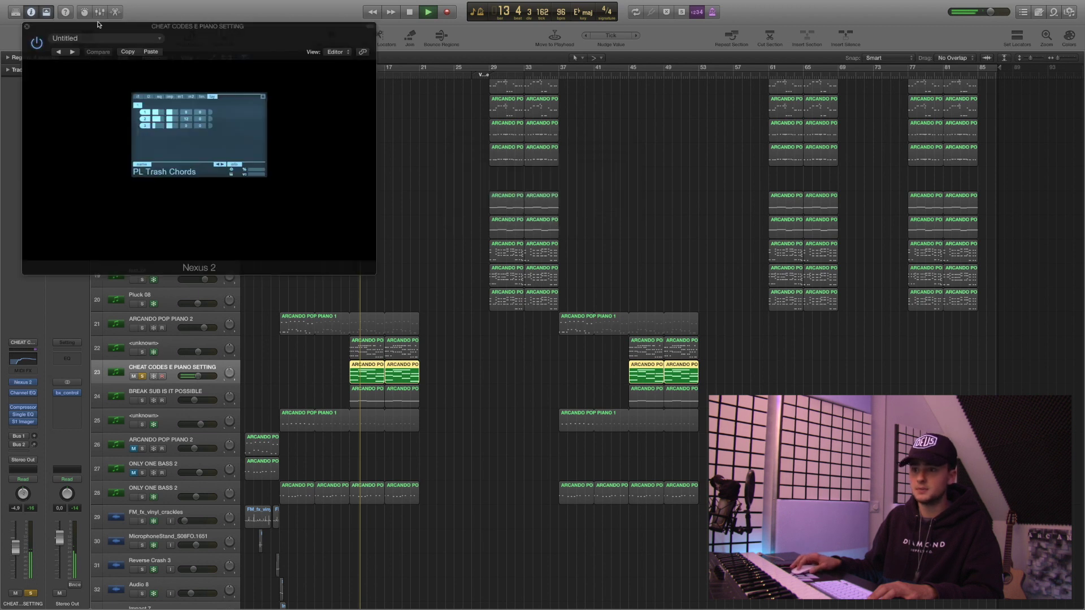
click(120, 103)
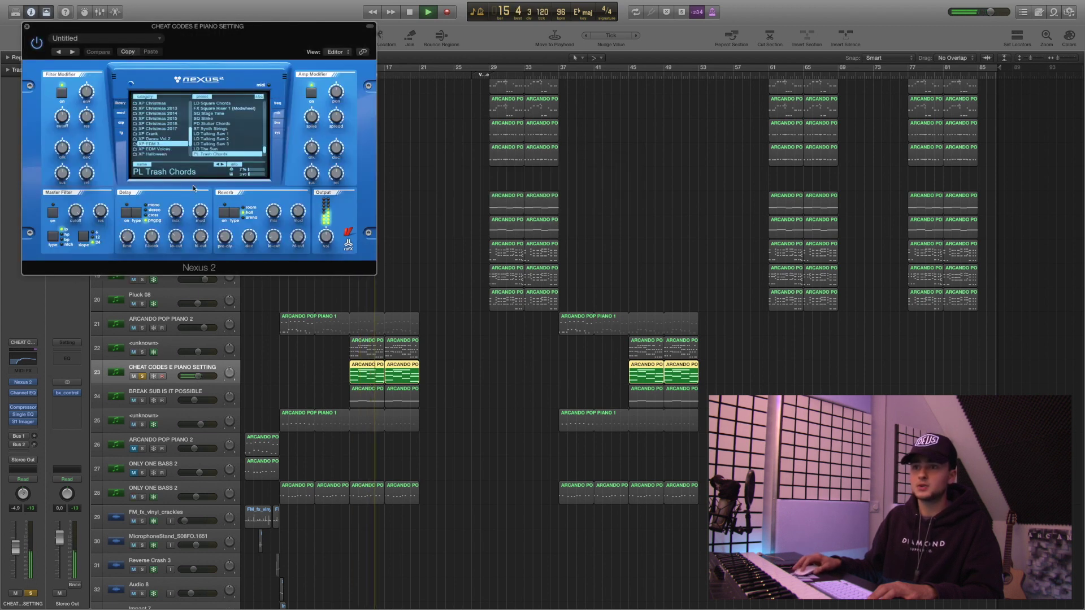
click(27, 26)
key(space)
click(143, 377)
- Play BREAK SUB IS IT POSSIBLE soloed from bar 13, then clear all solos
click(169, 396)
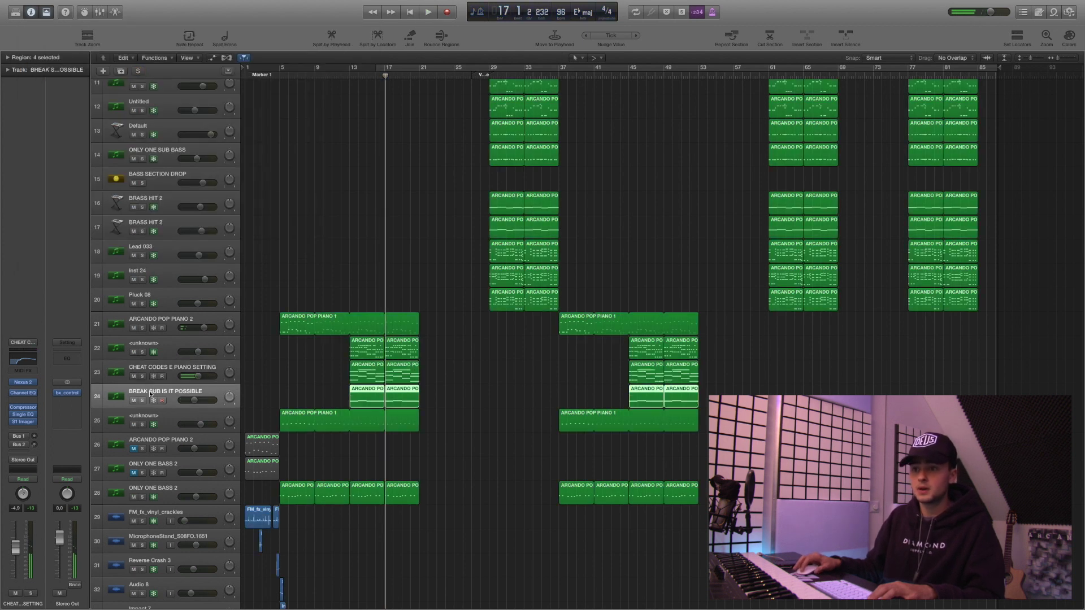
click(142, 400)
key(shift+Return)
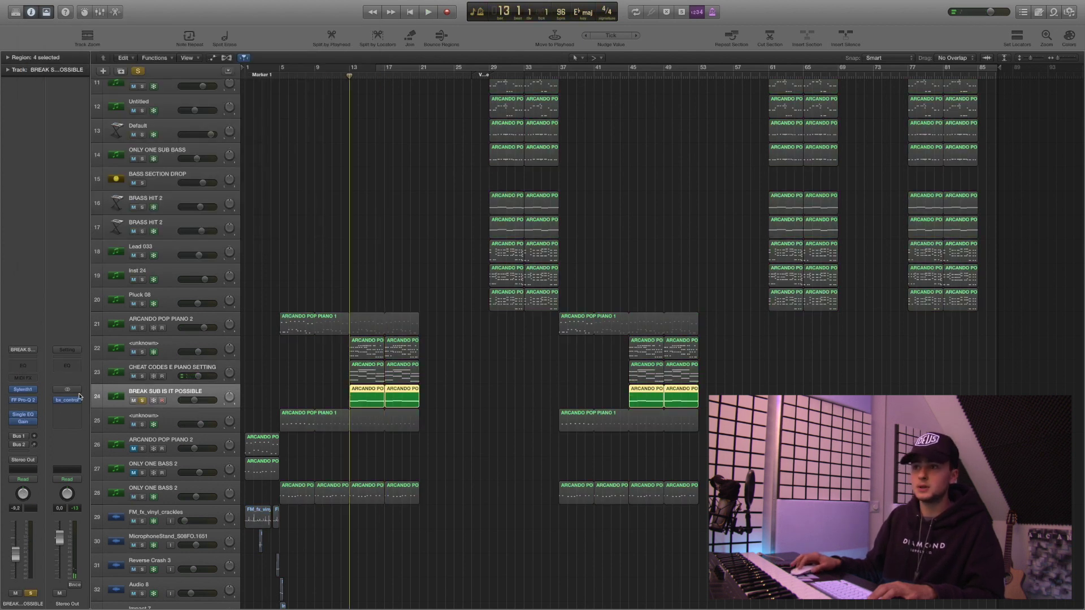
key(space)
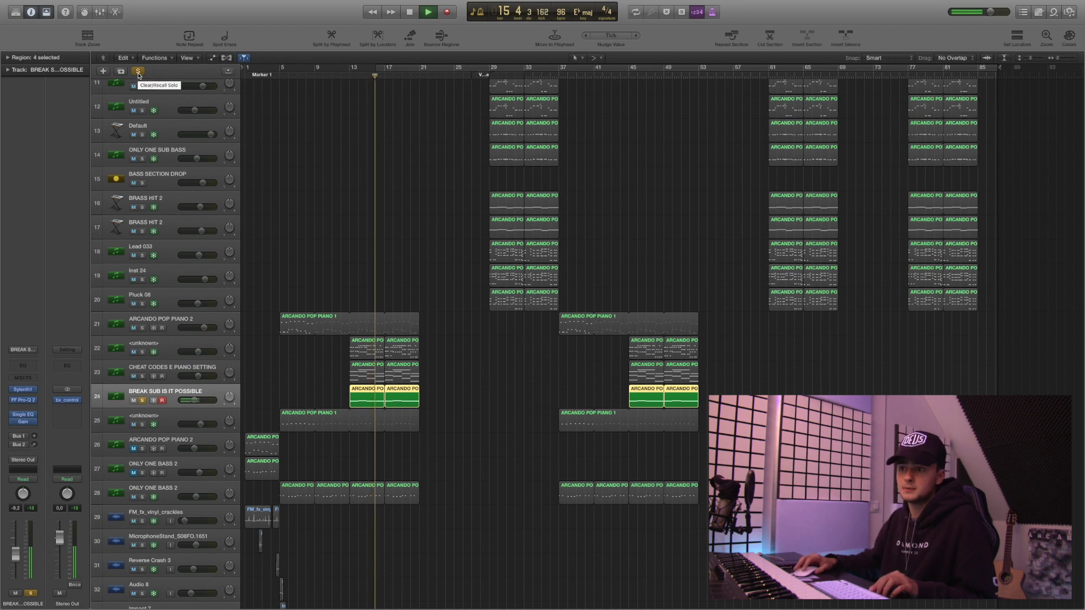
key(space)
click(137, 71)
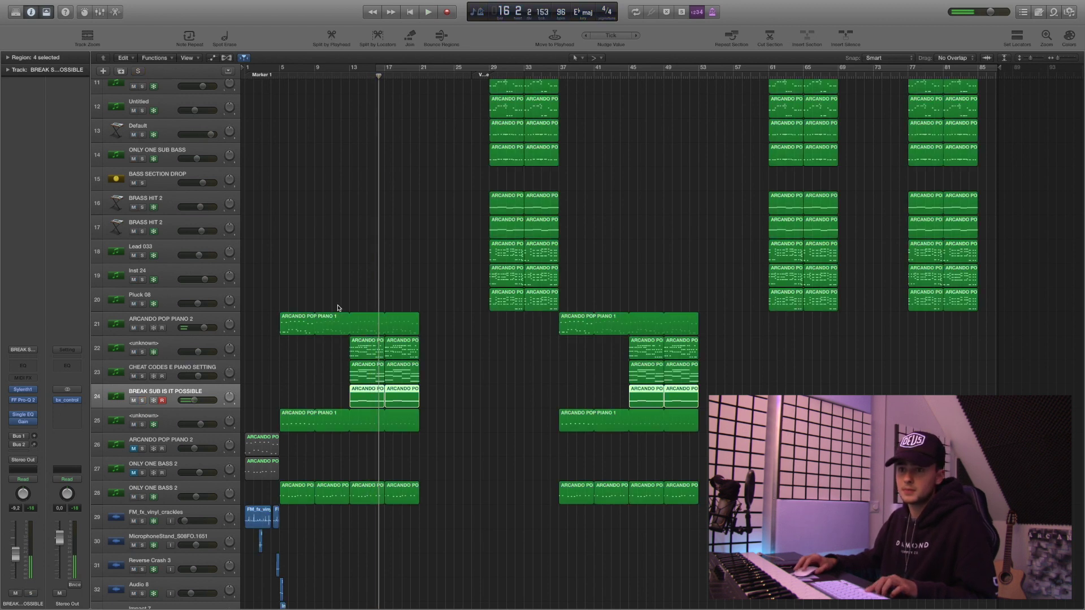
scroll(458, 92, down, 8)
click(411, 79)
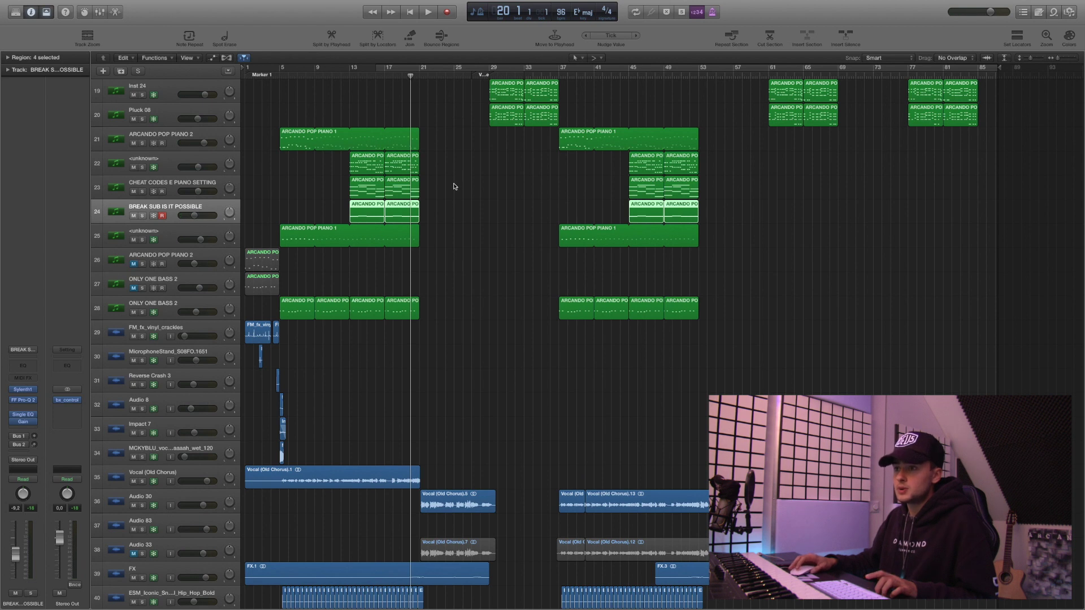
- Play the full arrangement from bar 20 into the drop, then solo tracks 2 through 5
key(space)
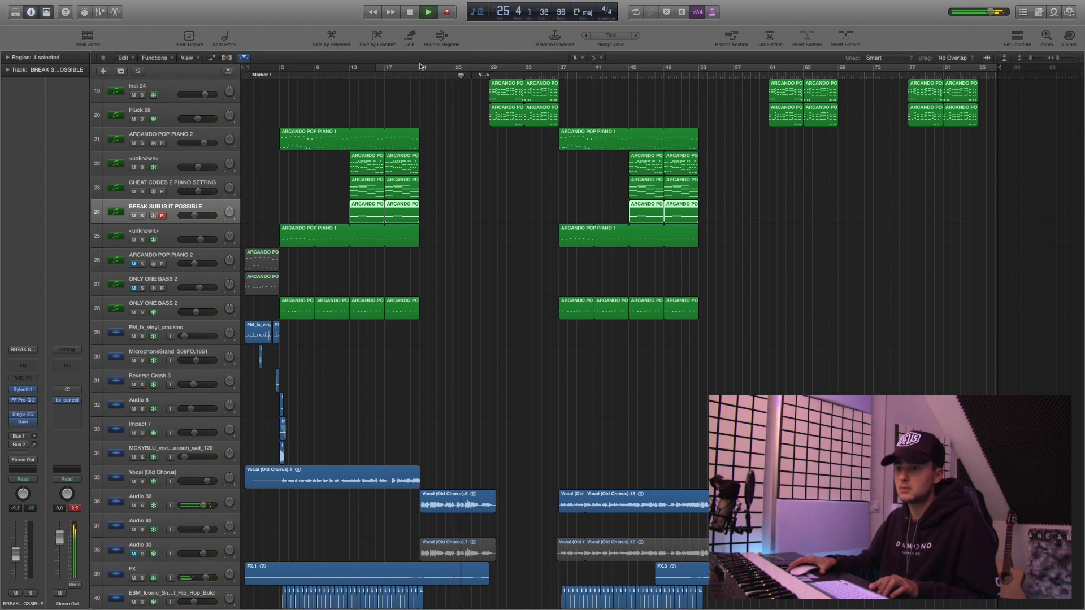
key(space)
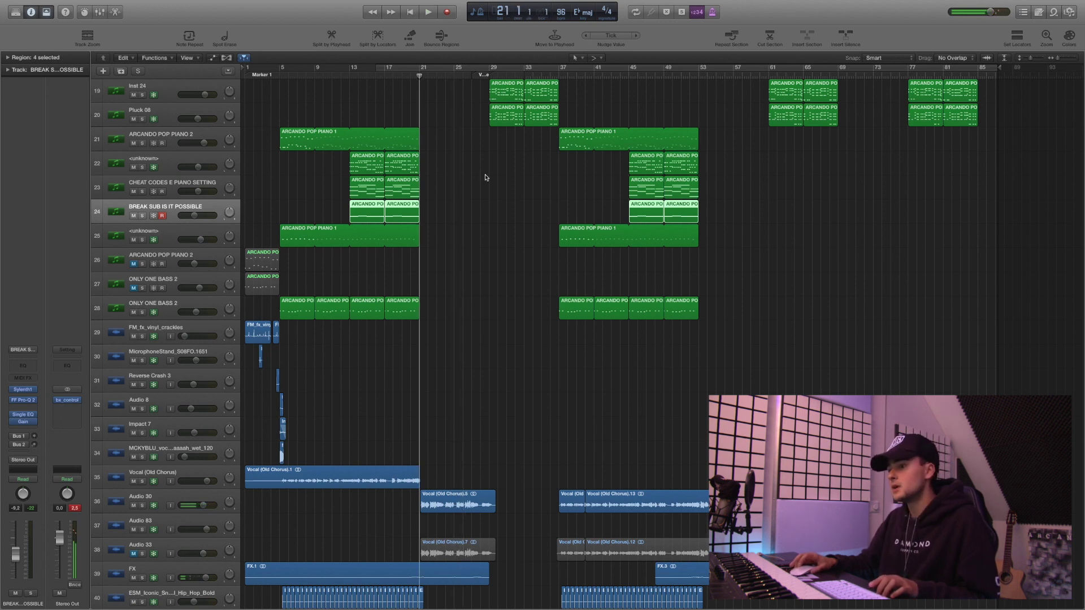
scroll(507, 240, down, 3)
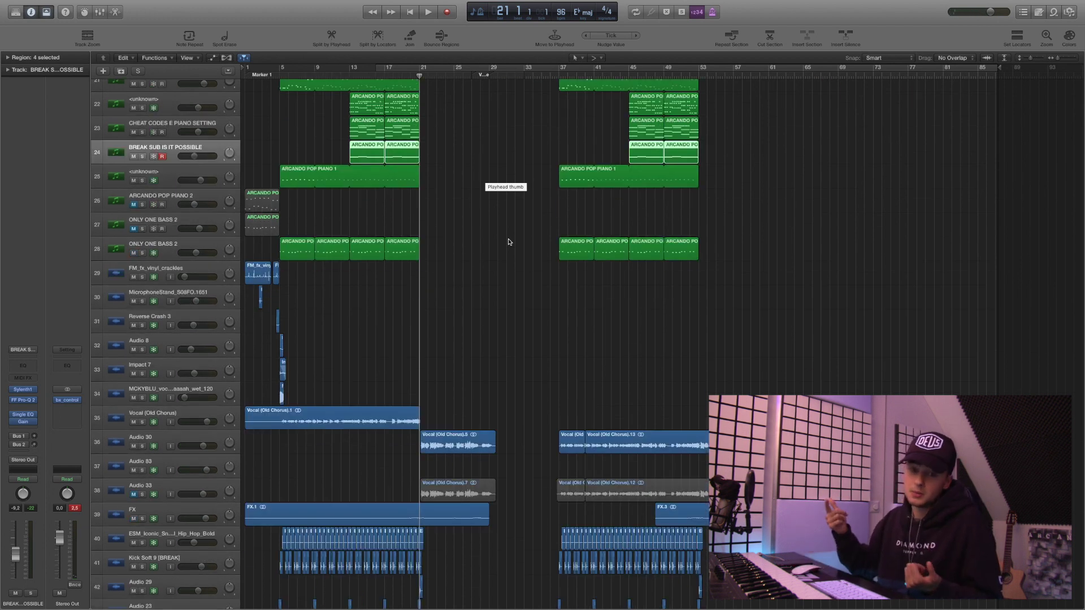
scroll(509, 242, down, 2)
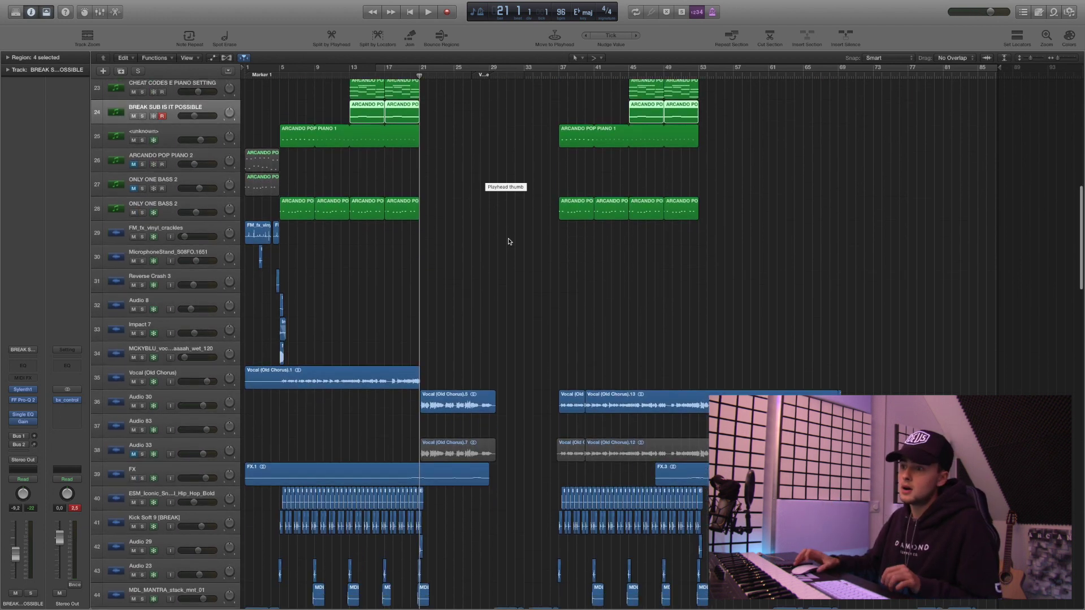
scroll(508, 242, up, 20)
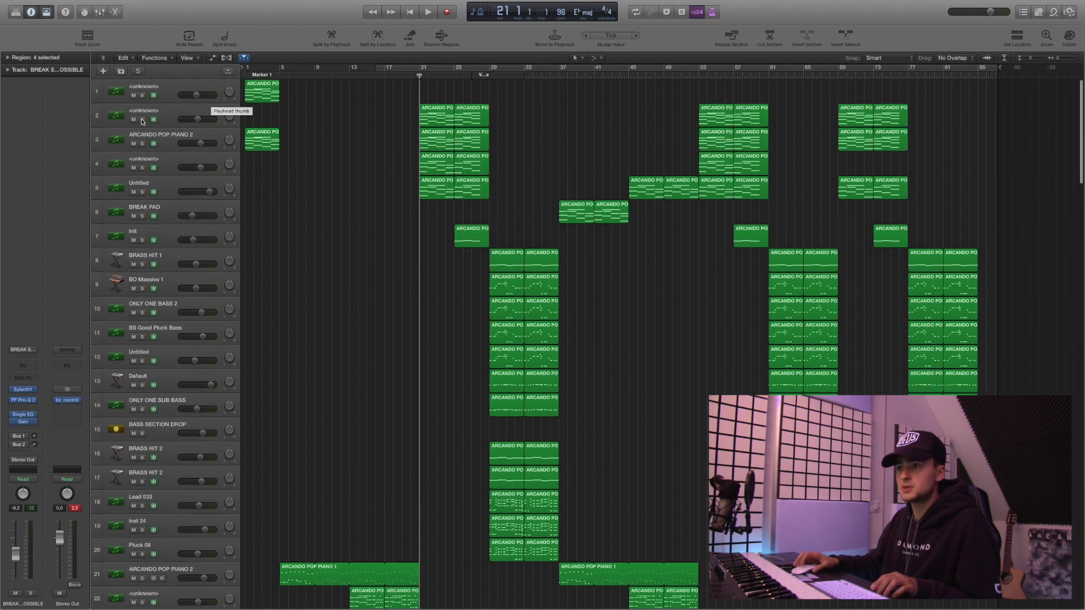
drag(142, 119, 143, 185)
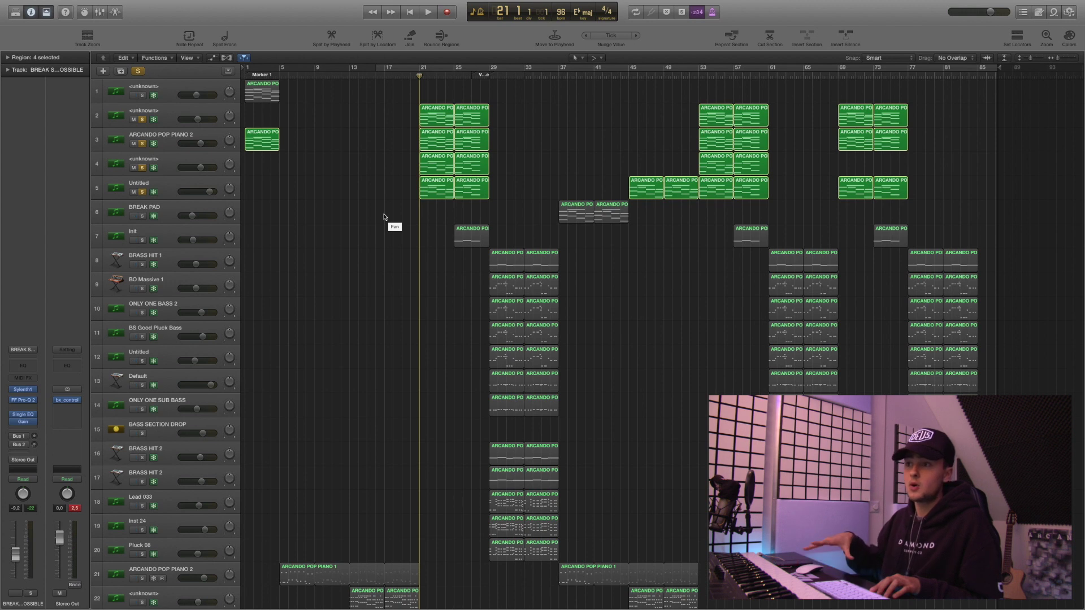
- Play tracks 2–5 from bar 21, then clear solos and solo only Untitled track 5
key(space)
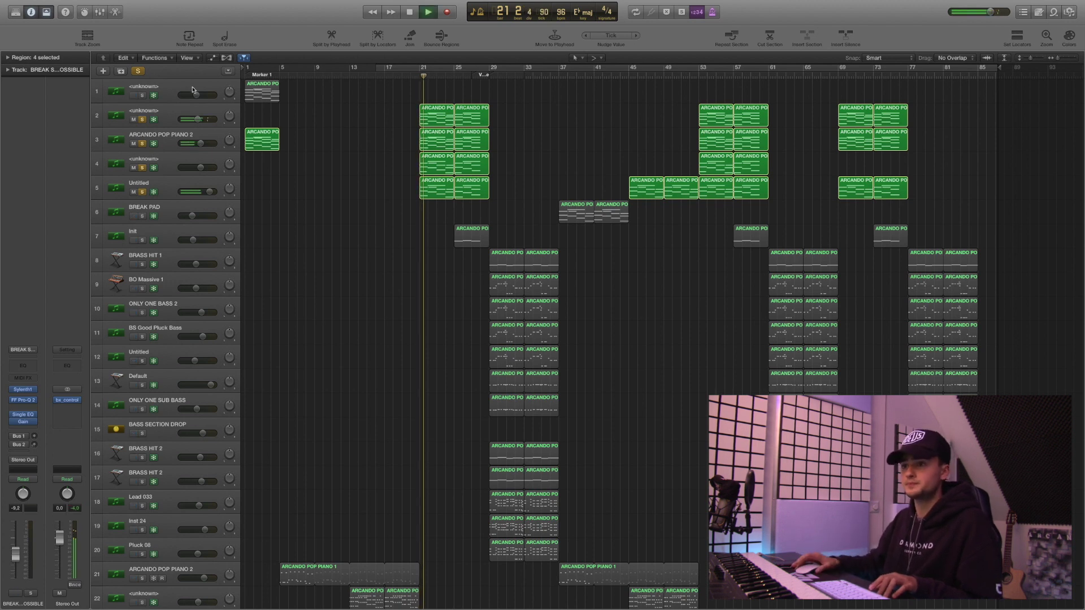
click(175, 107)
key(Down)
key(Down)
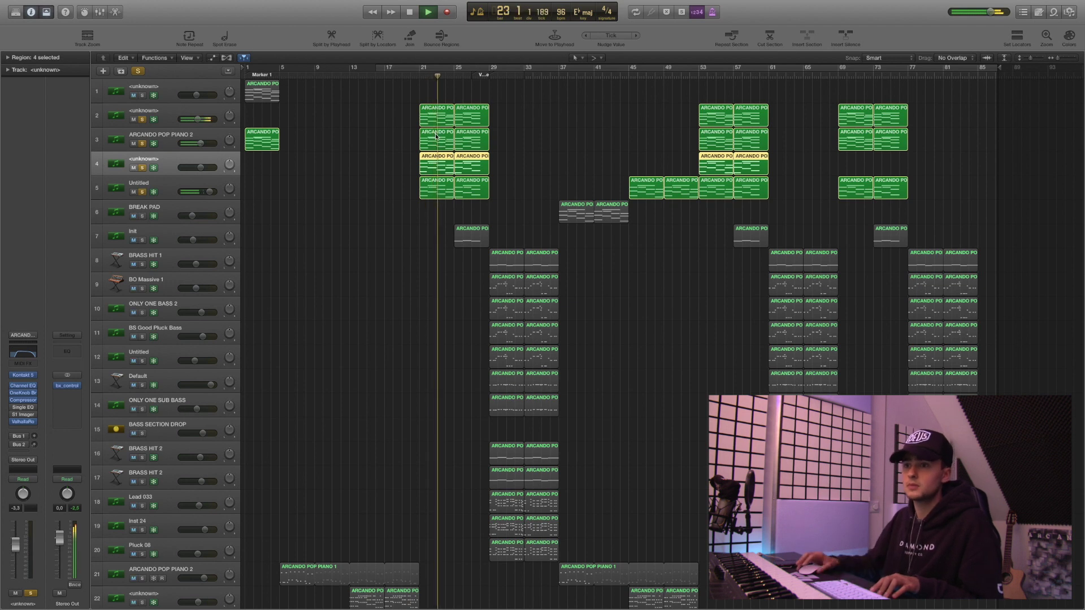
key(space)
click(137, 70)
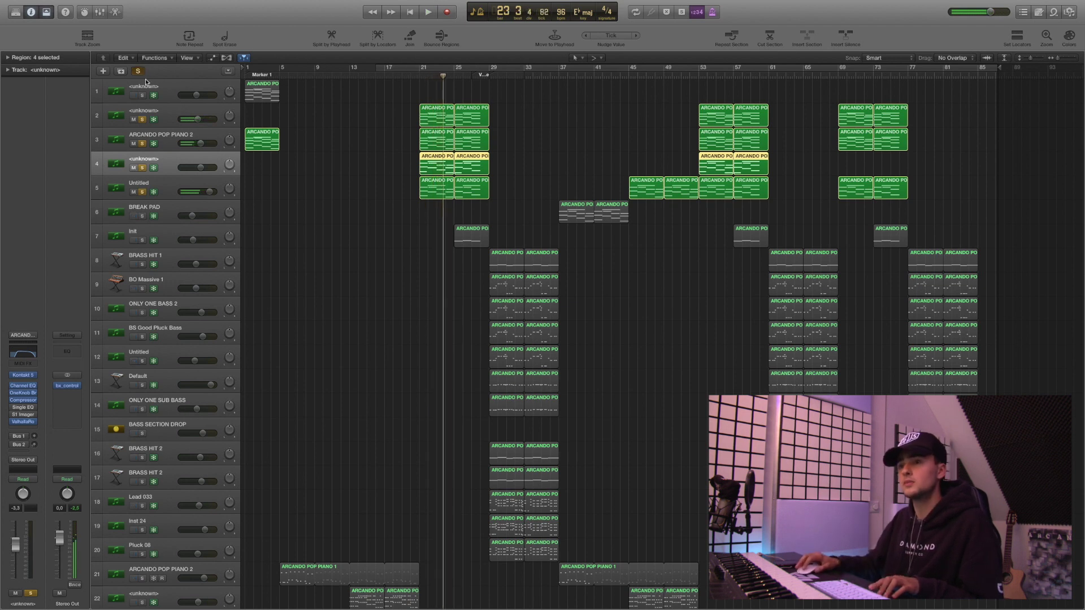
click(170, 191)
key(s)
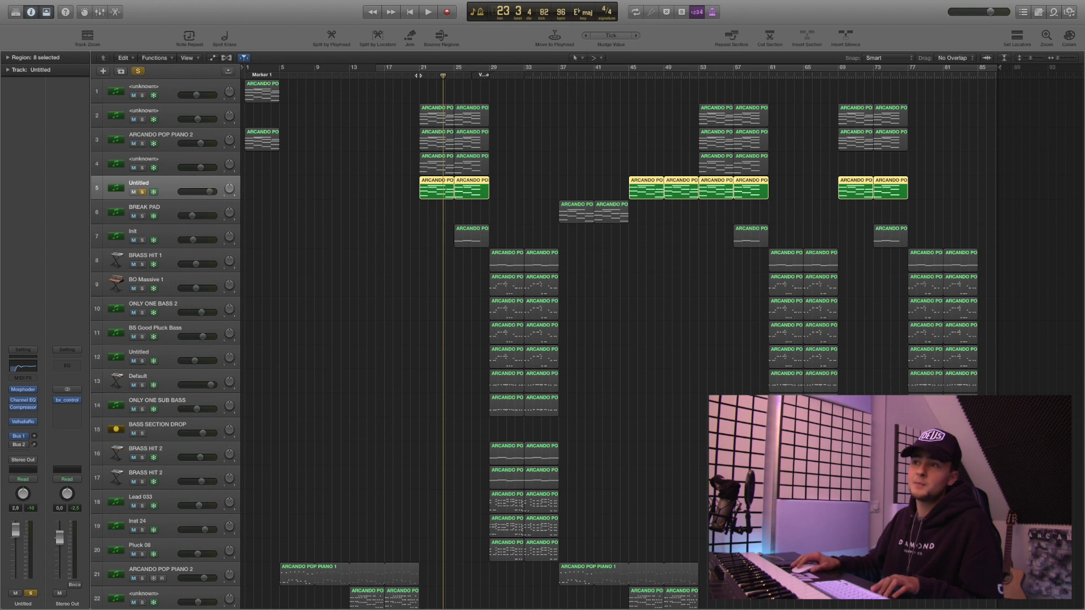
key(space)
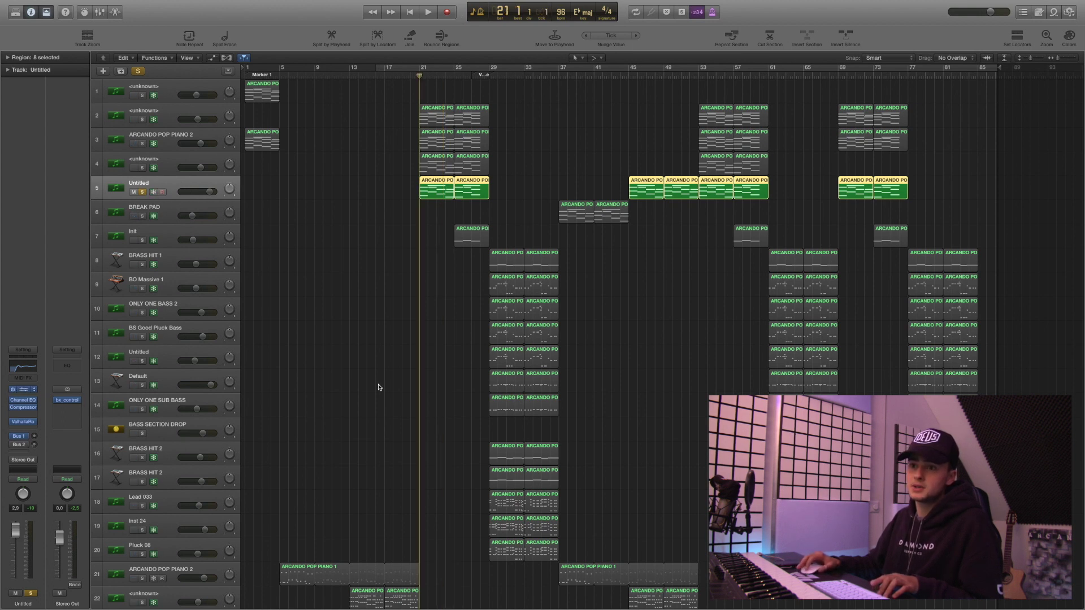
drag(149, 21, 603, 215)
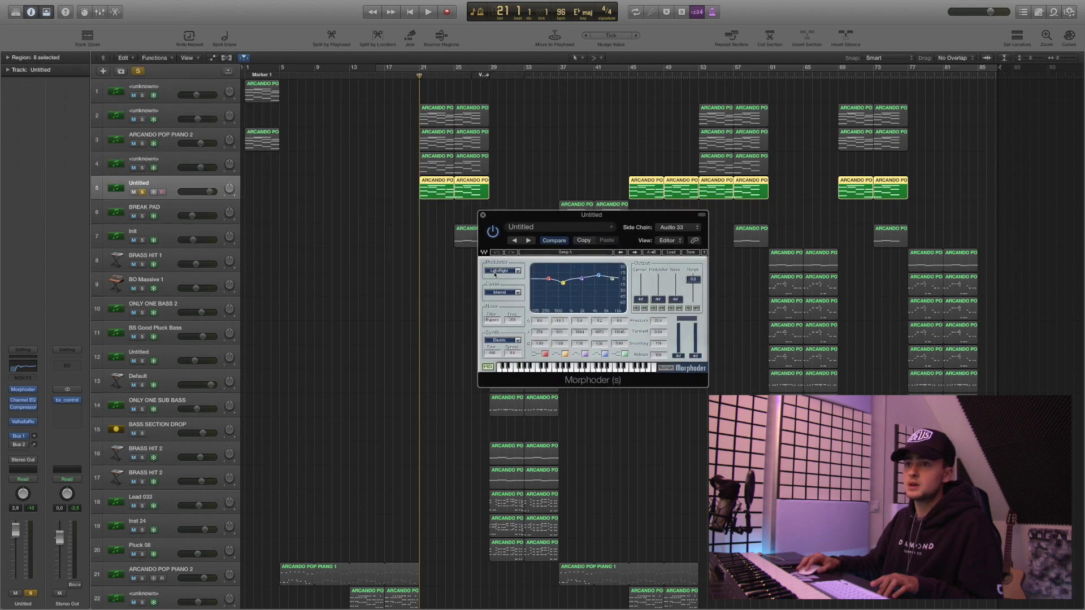
click(482, 216)
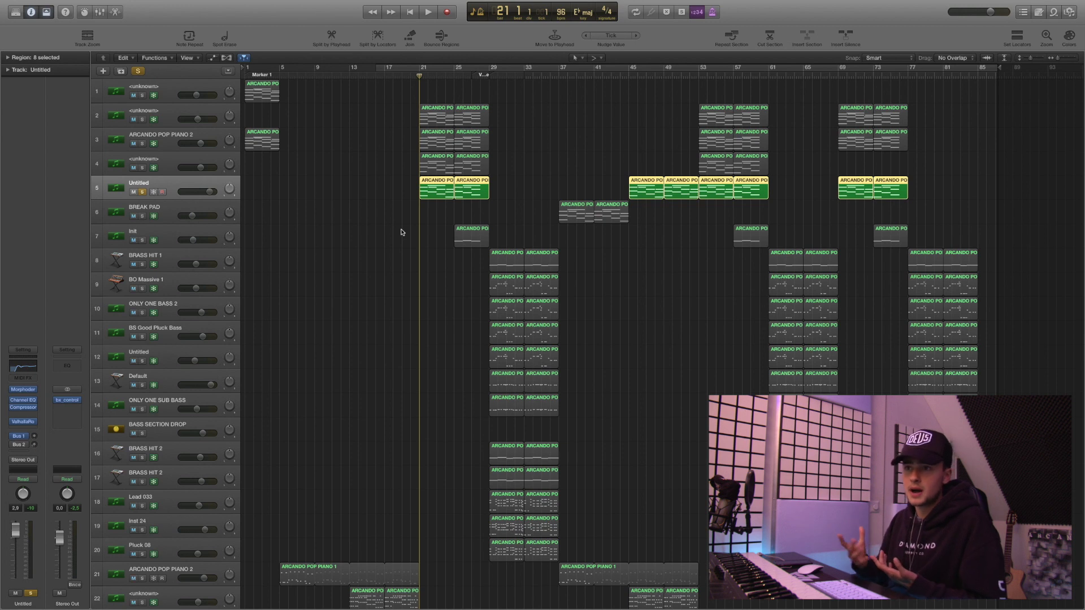
click(138, 71)
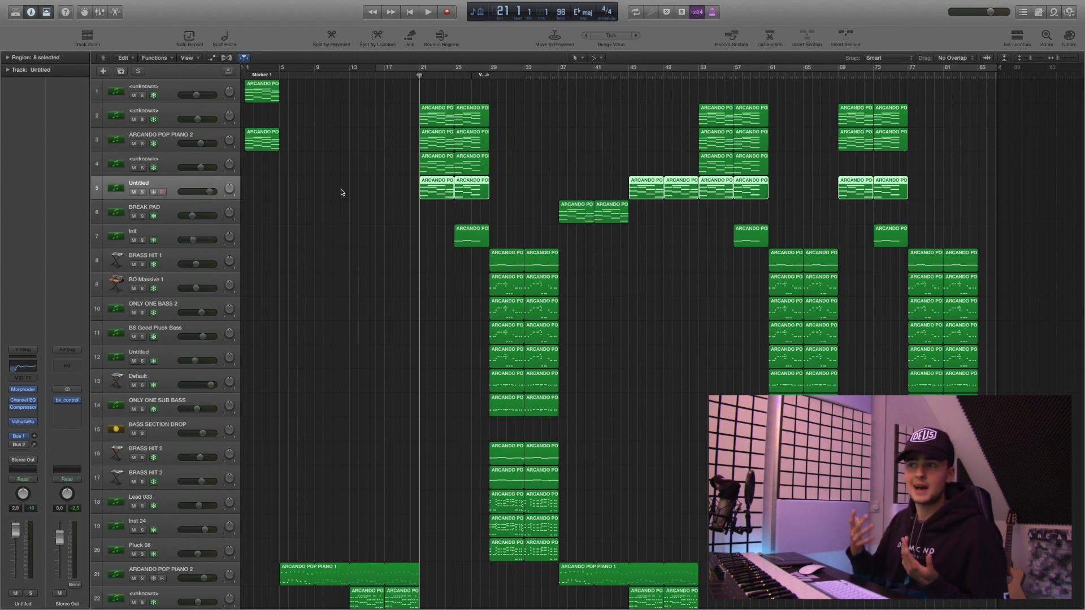
- Audition Untitled track 5 with the Audio 30 vocal track soloed, then clear all solos
scroll(395, 240, down, 2)
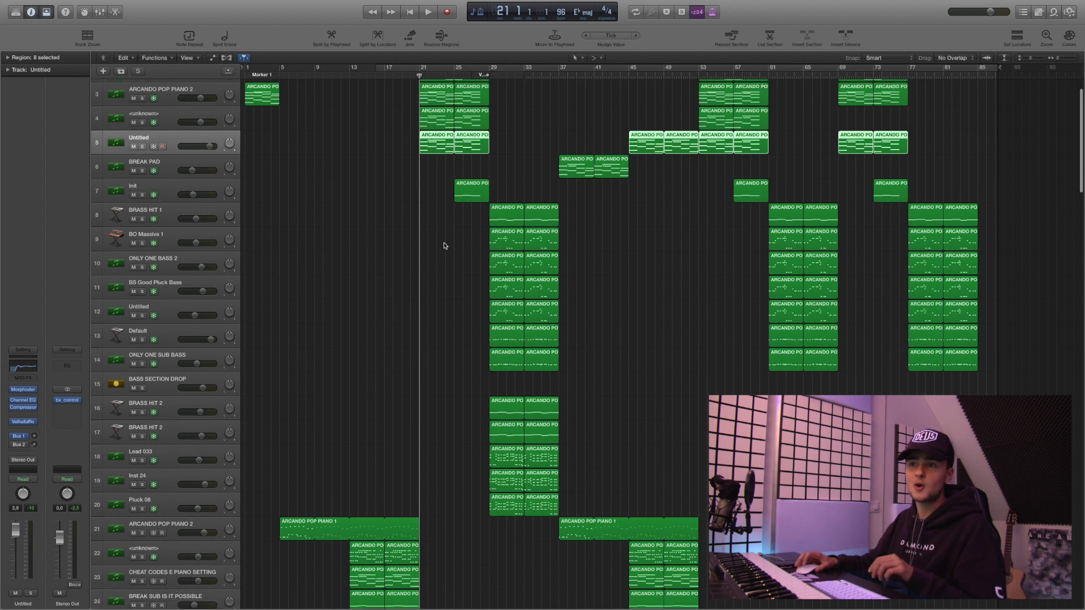
scroll(444, 245, down, 3)
scroll(444, 246, up, 3)
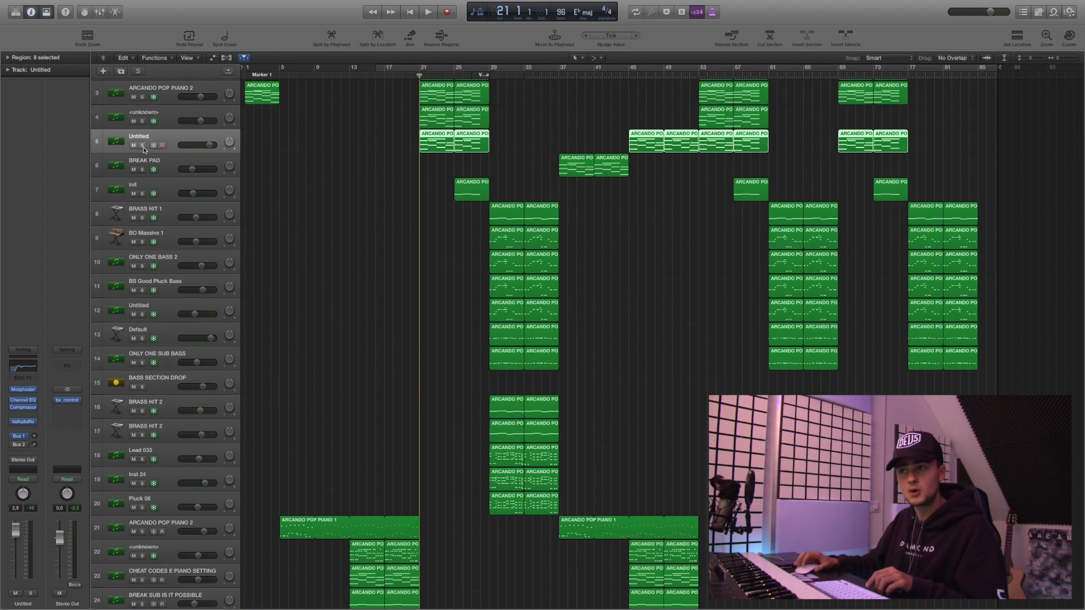
key(s)
scroll(540, 332, down, 15)
scroll(539, 332, down, 2)
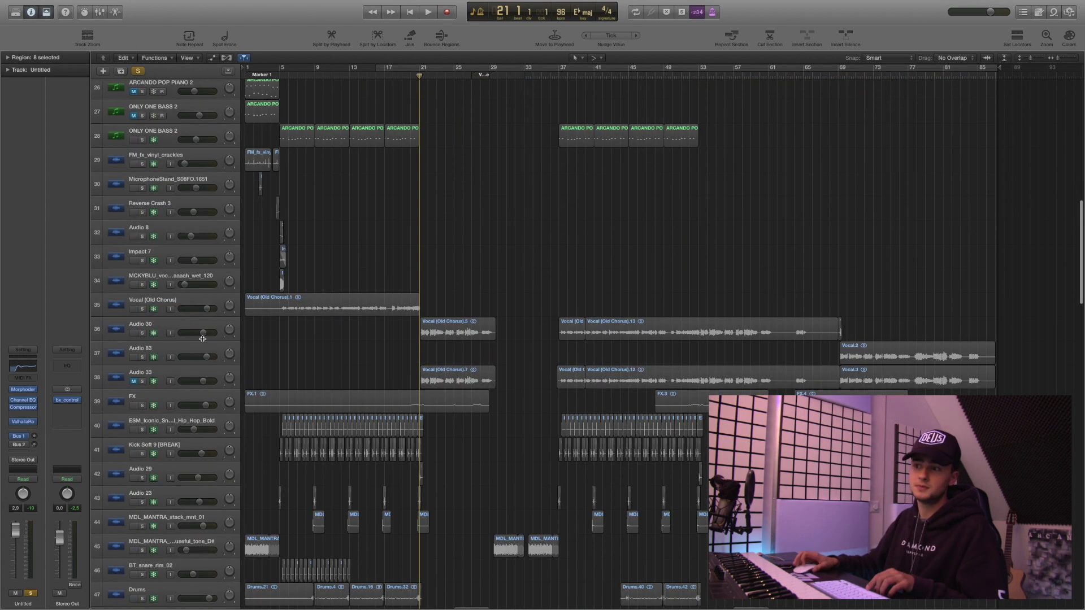
click(143, 333)
key(space)
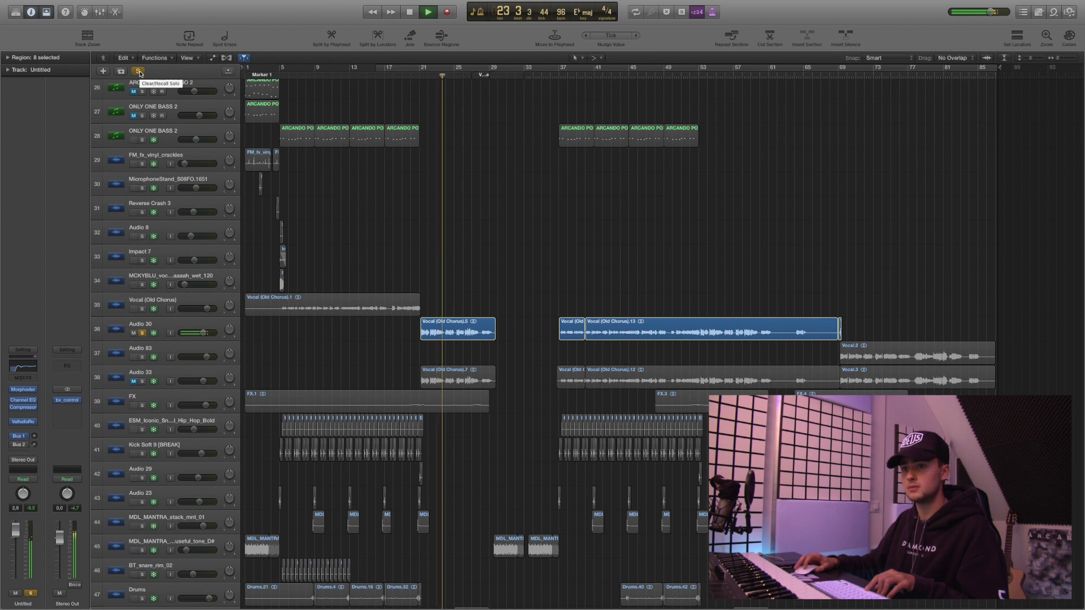
key(space)
click(138, 71)
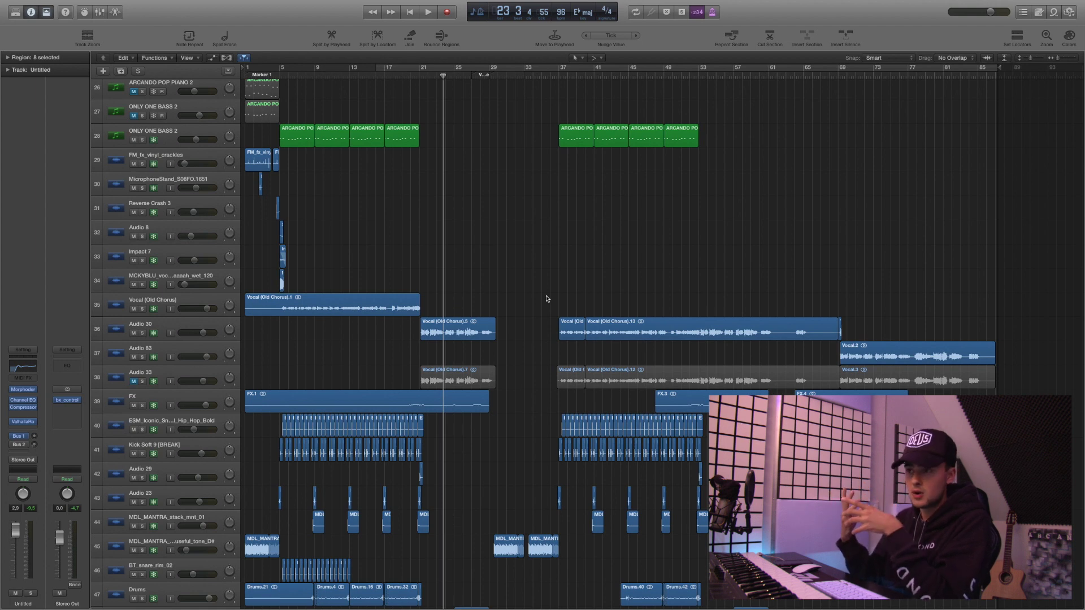
- Show tracks 51–72 and start the unsoloed arrangement playing from bar 23
scroll(548, 299, up, 5)
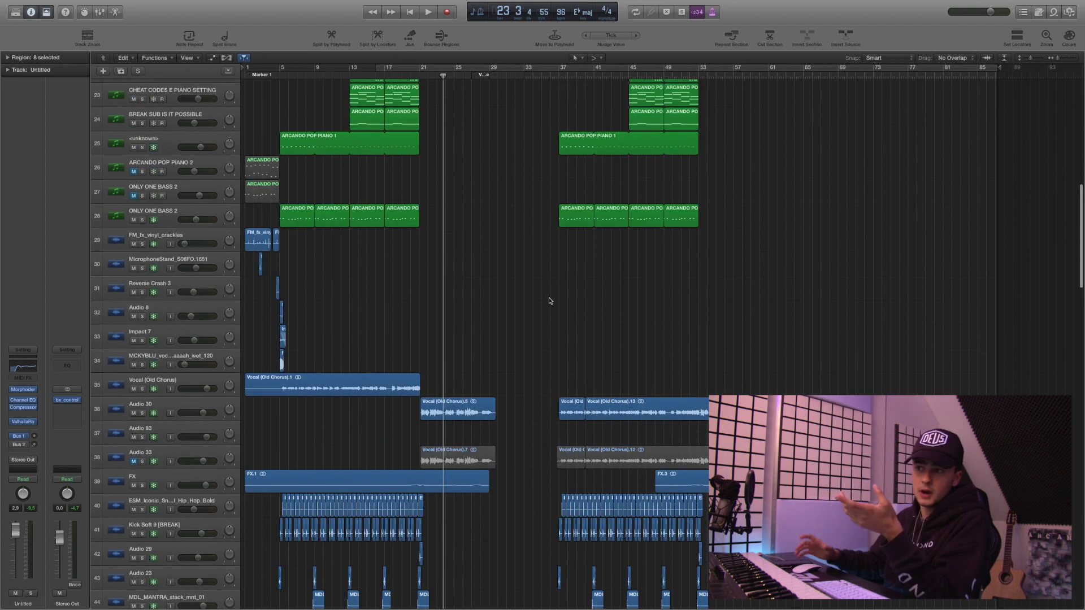
scroll(547, 302, down, 15)
scroll(544, 305, down, 10)
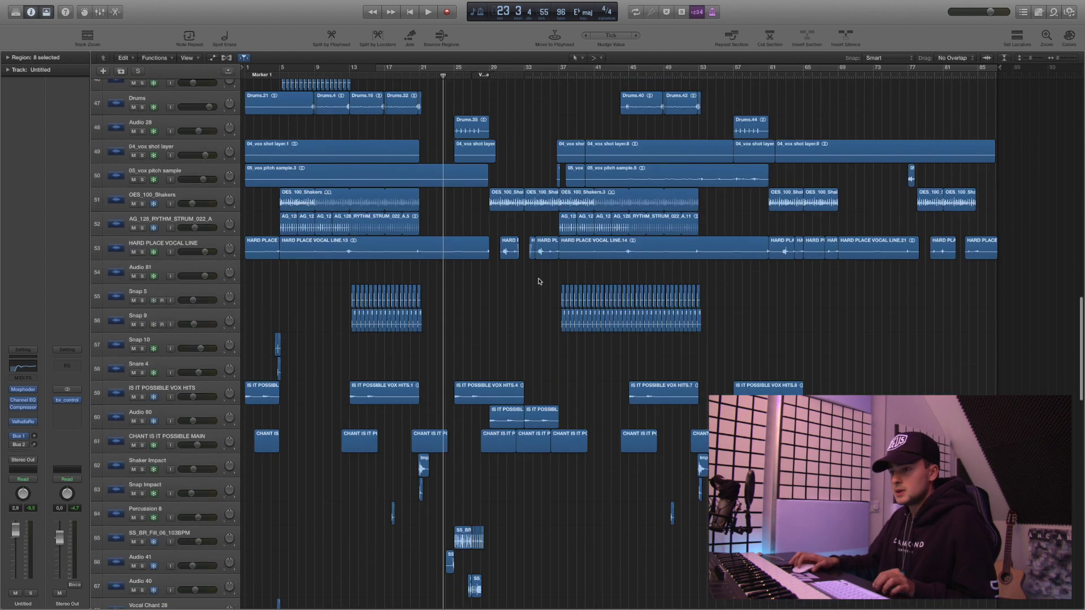
key(space)
scroll(538, 281, down, 3)
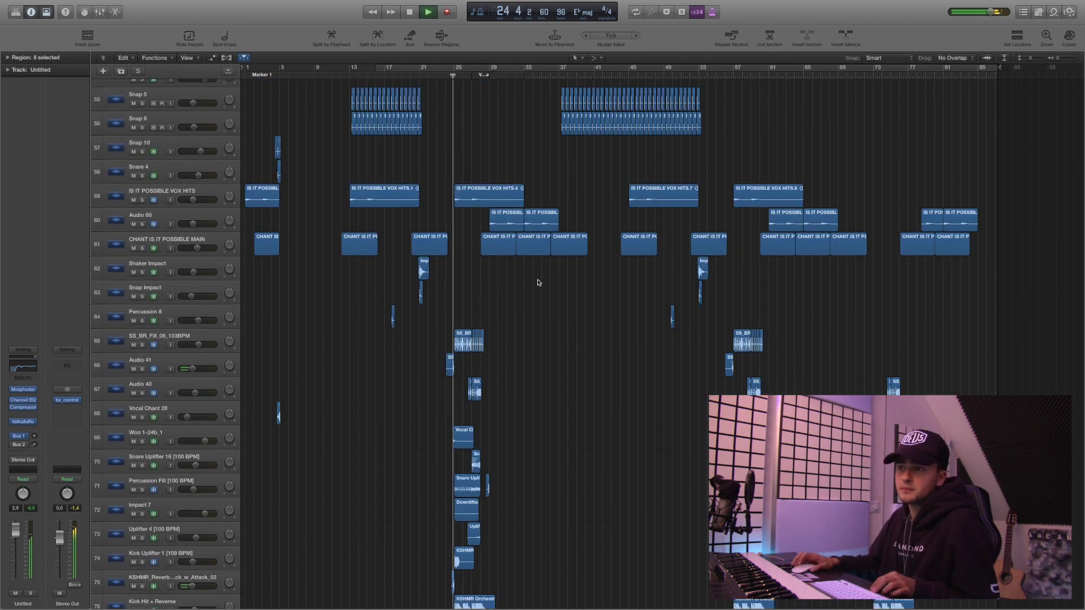
- Stop playback at bar 25 and solo tracks 65 through 80 together
key(space)
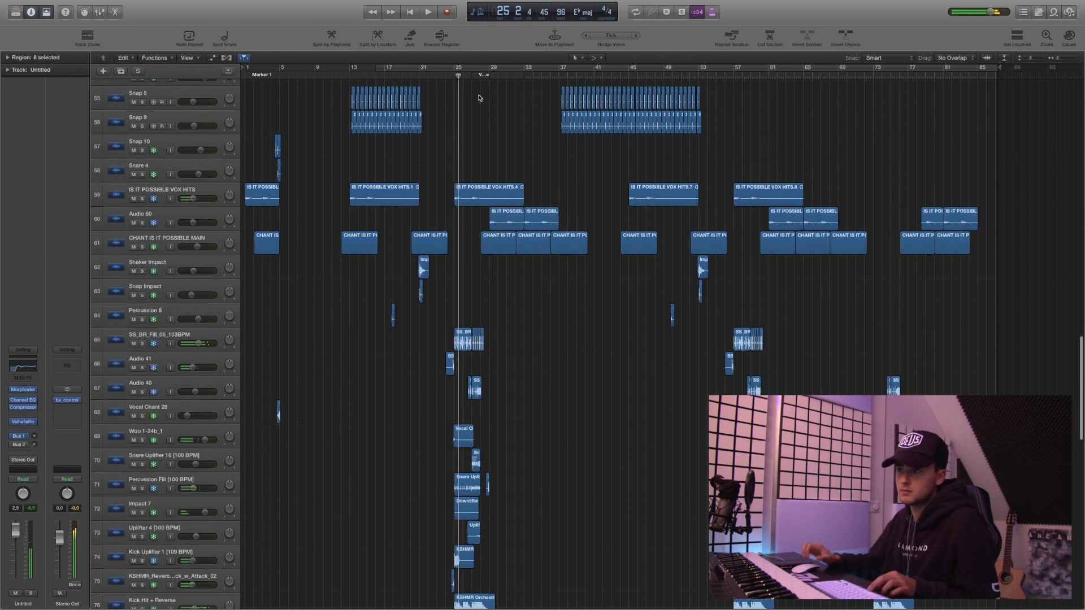
scroll(534, 245, down, 3)
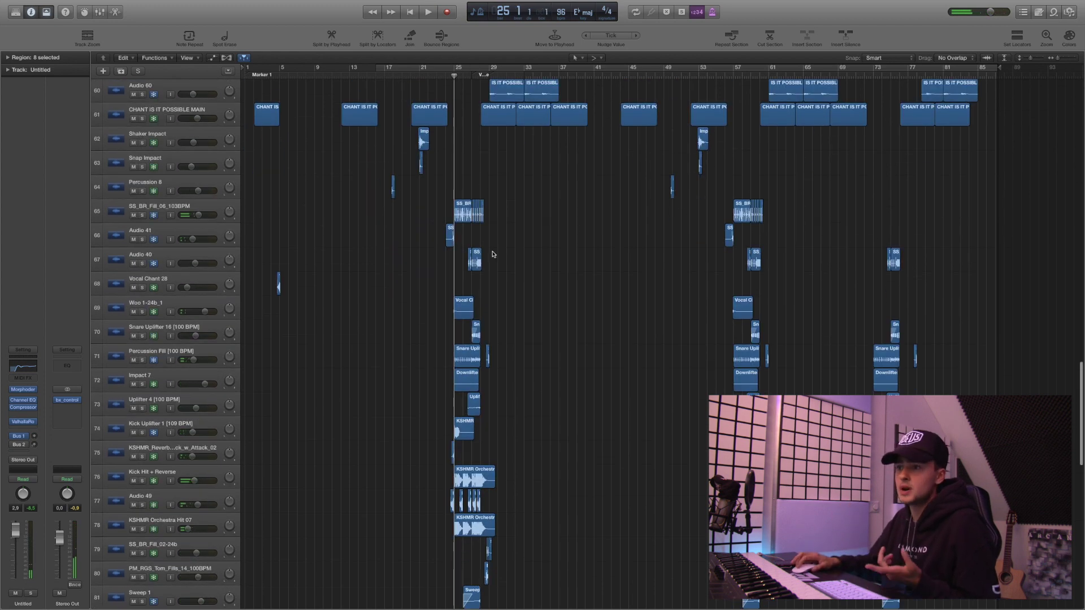
drag(142, 215, 144, 535)
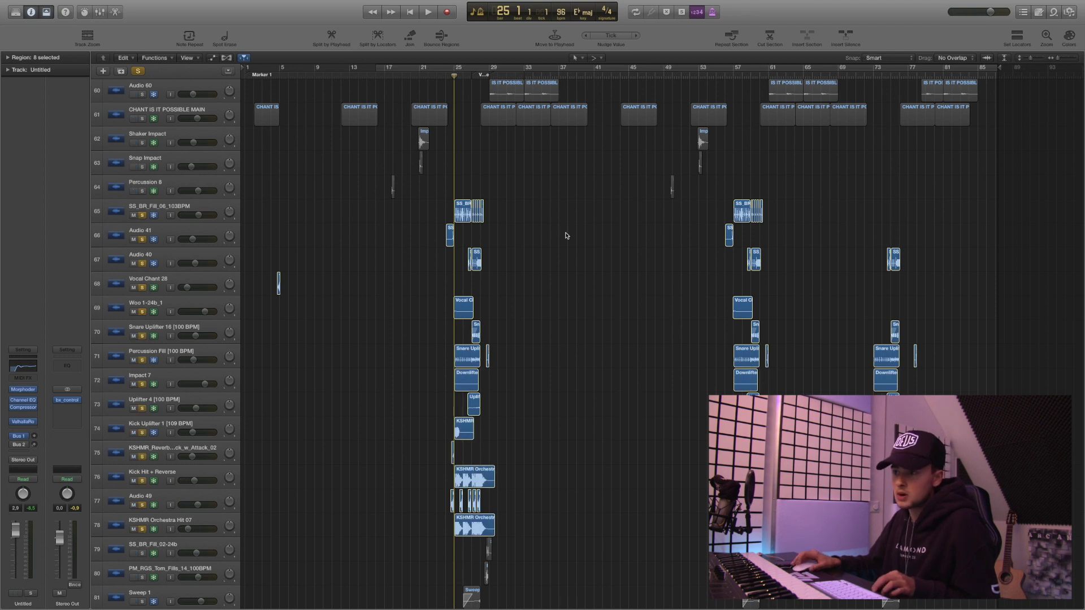
scroll(540, 232, down, 3)
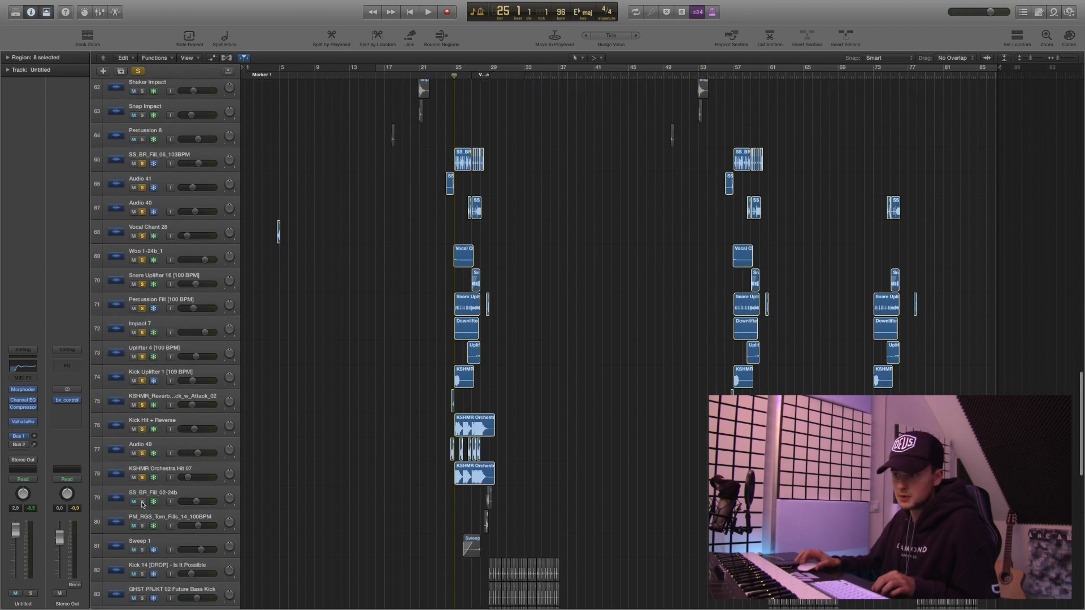
drag(143, 503, 144, 520)
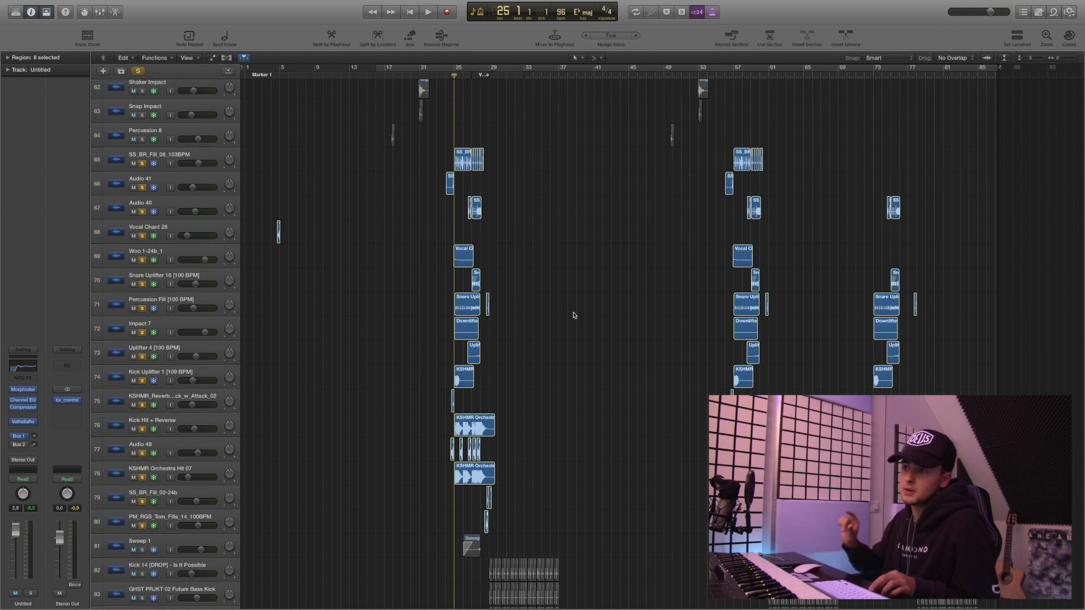
- Play and stop the soloed fills, then select the SS_BR_Fill_06_103BPM track
key(space)
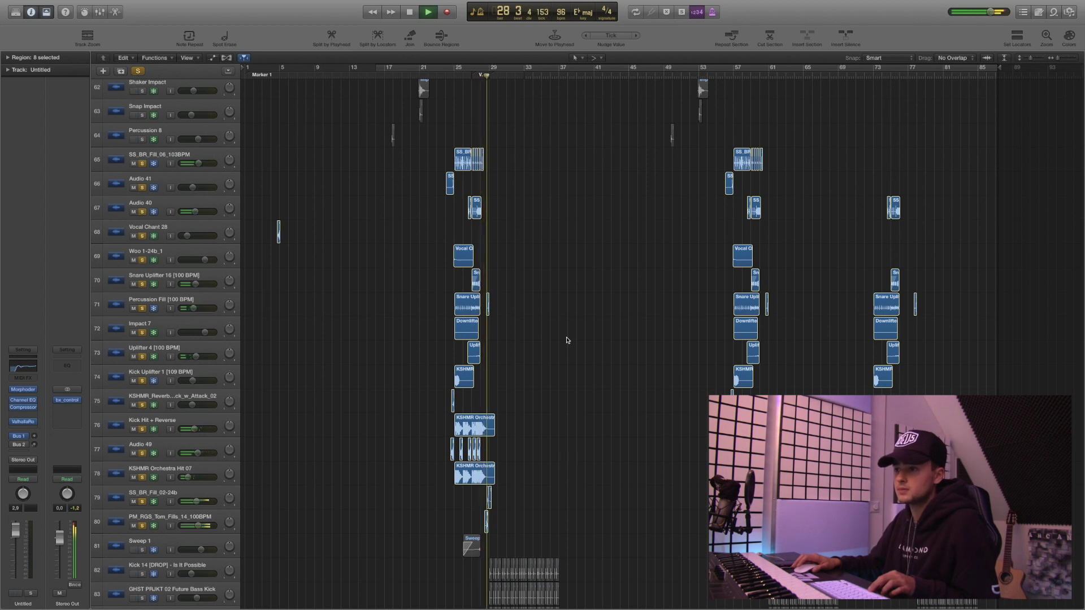
key(space)
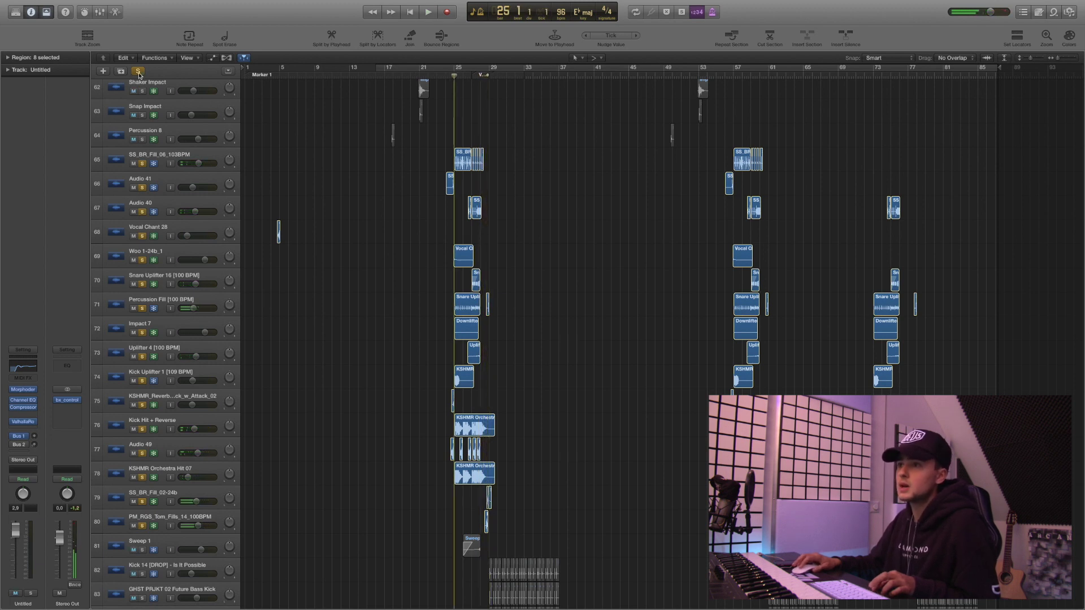
click(195, 158)
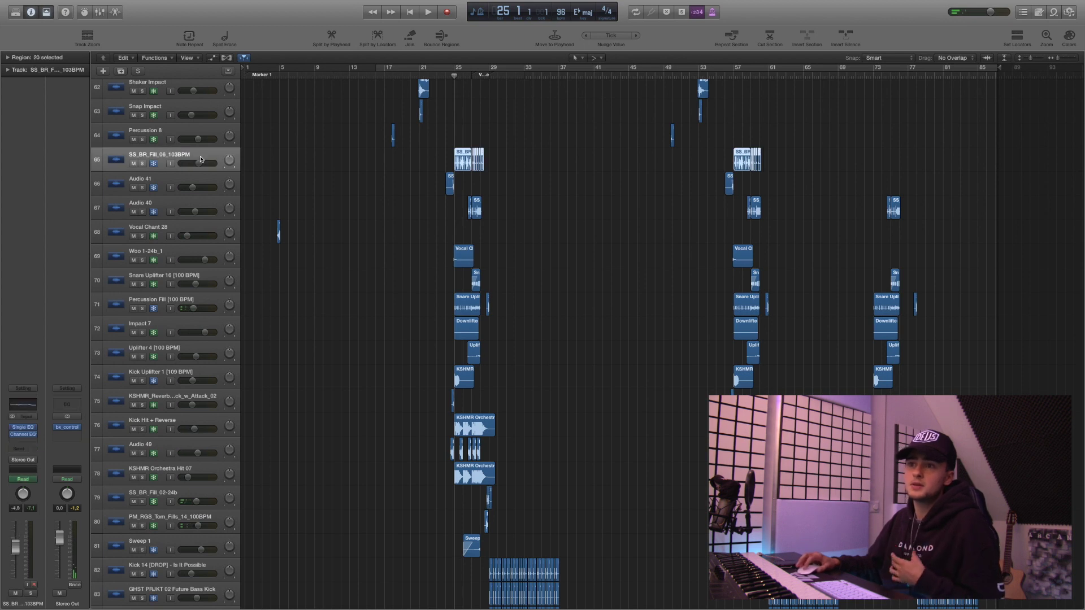
click(193, 300)
key(Down)
key(Down)
key(Down)
key(Down)
key(Down)
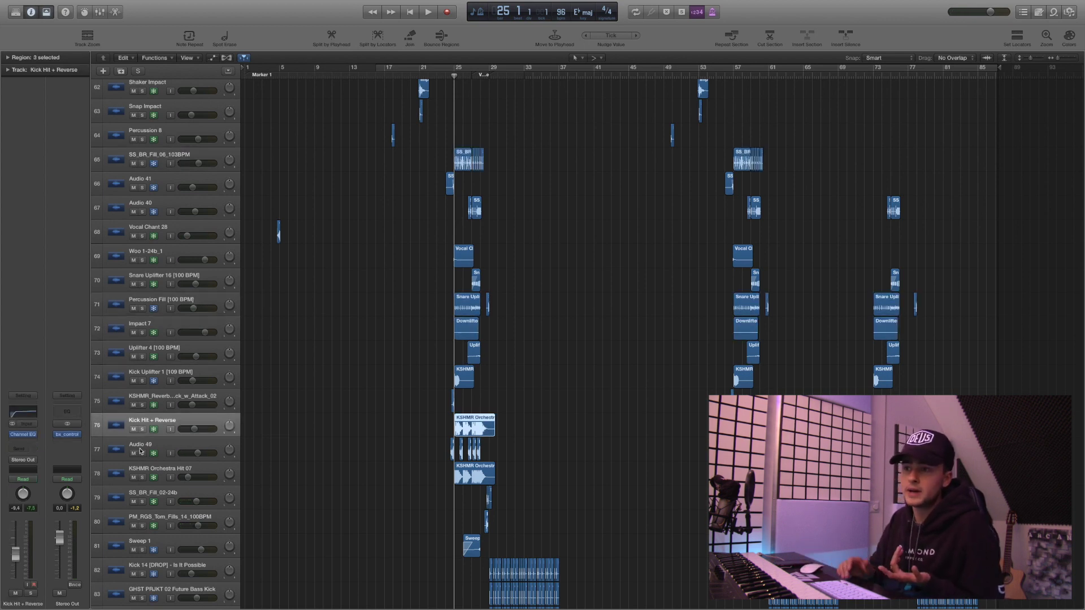
click(142, 430)
key(space)
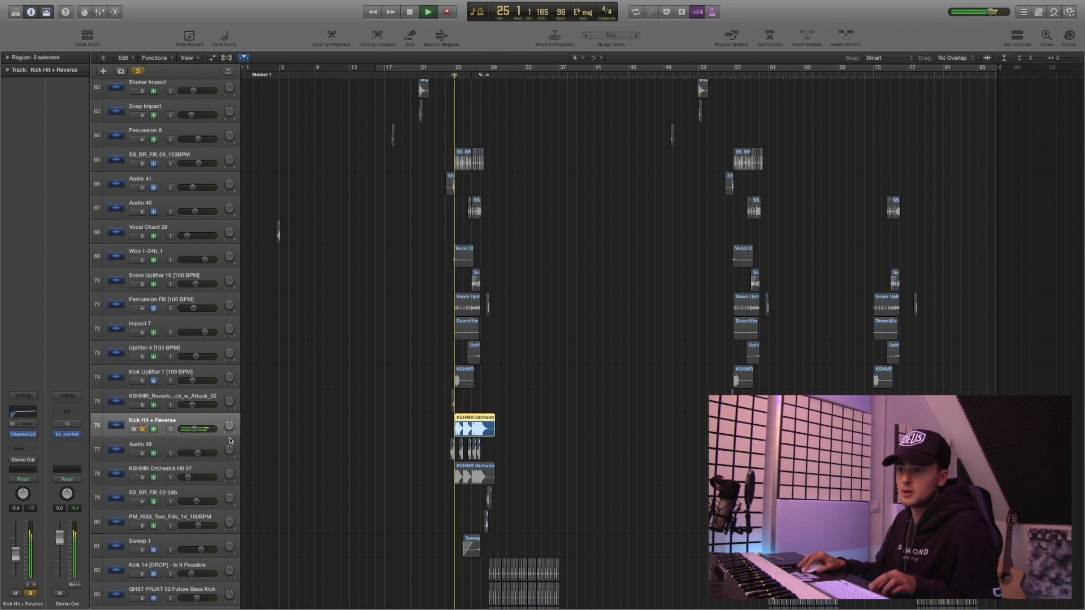
key(space)
click(142, 429)
click(142, 477)
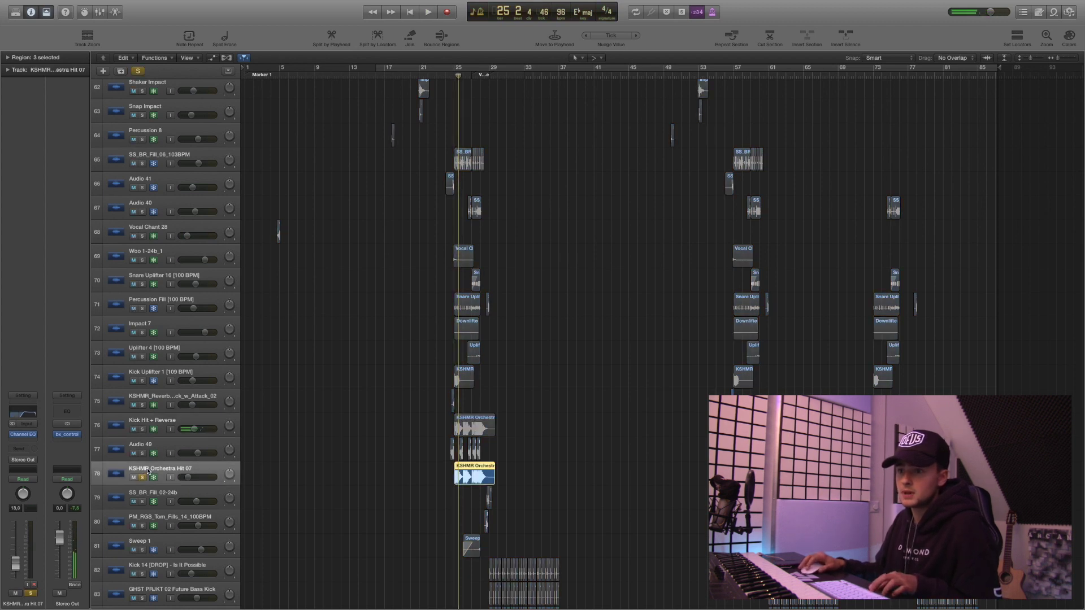
key(space)
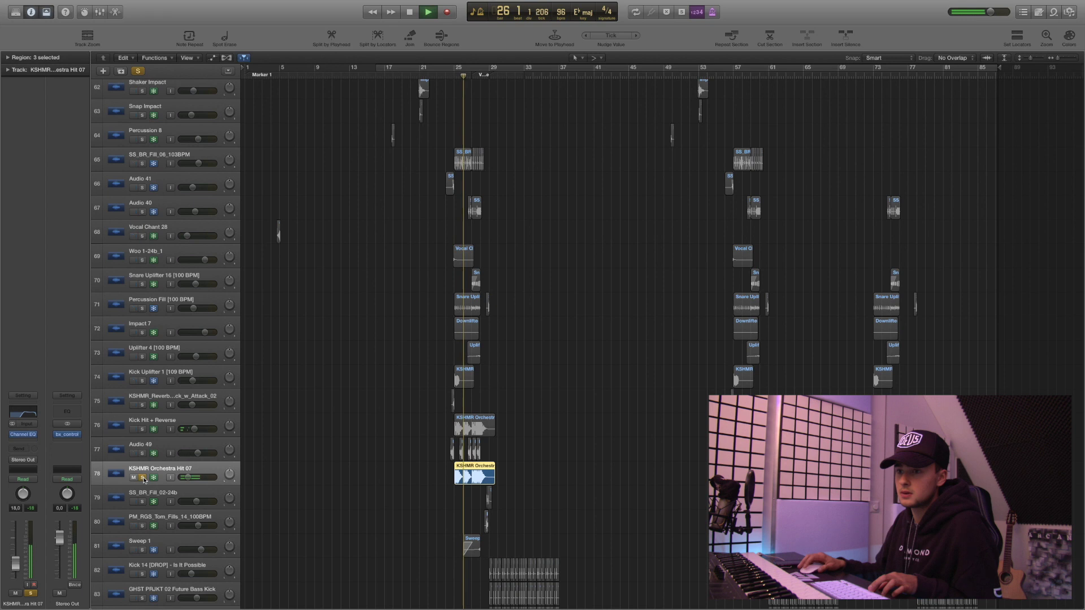
key(space)
click(143, 478)
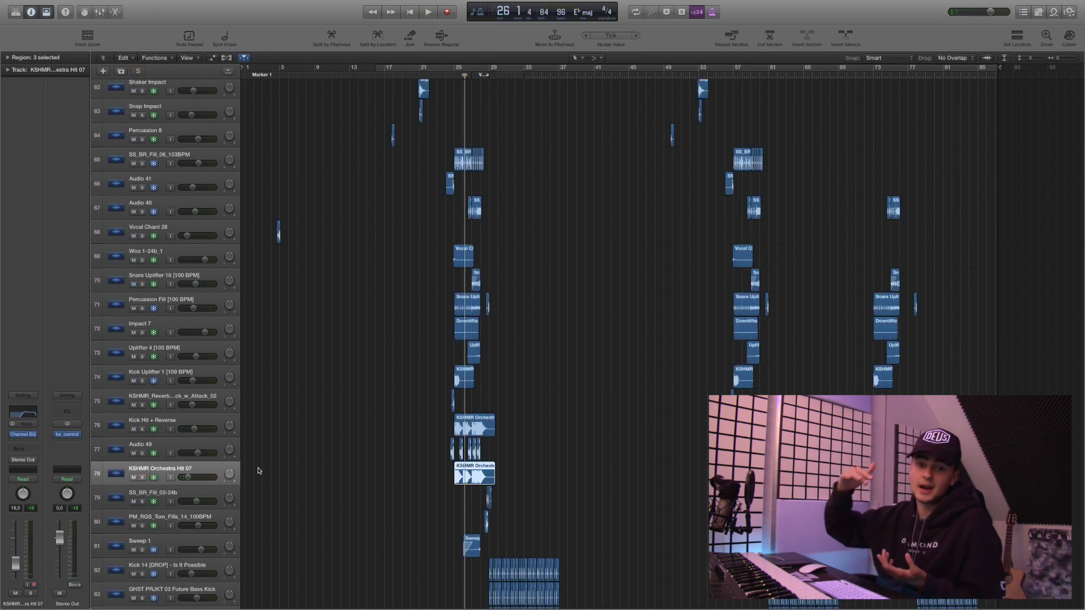
click(142, 453)
key(space)
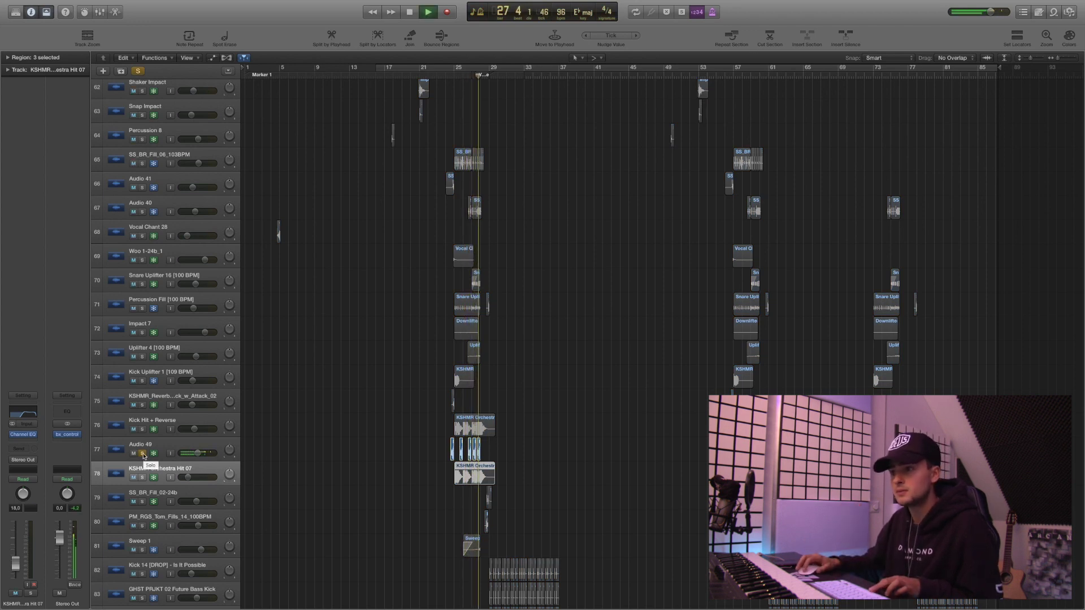
key(space)
click(142, 453)
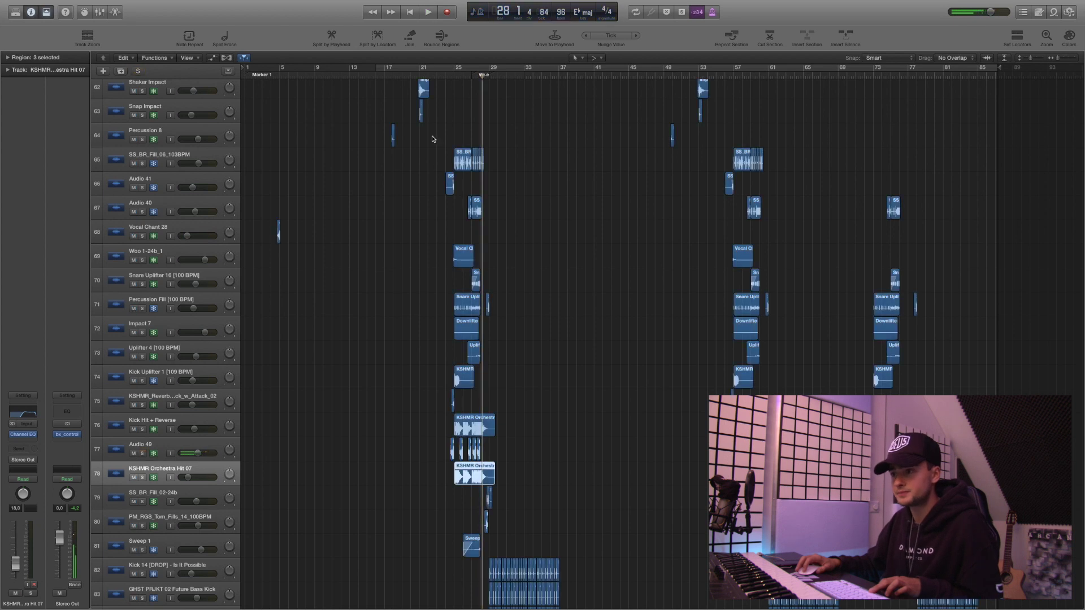
click(456, 74)
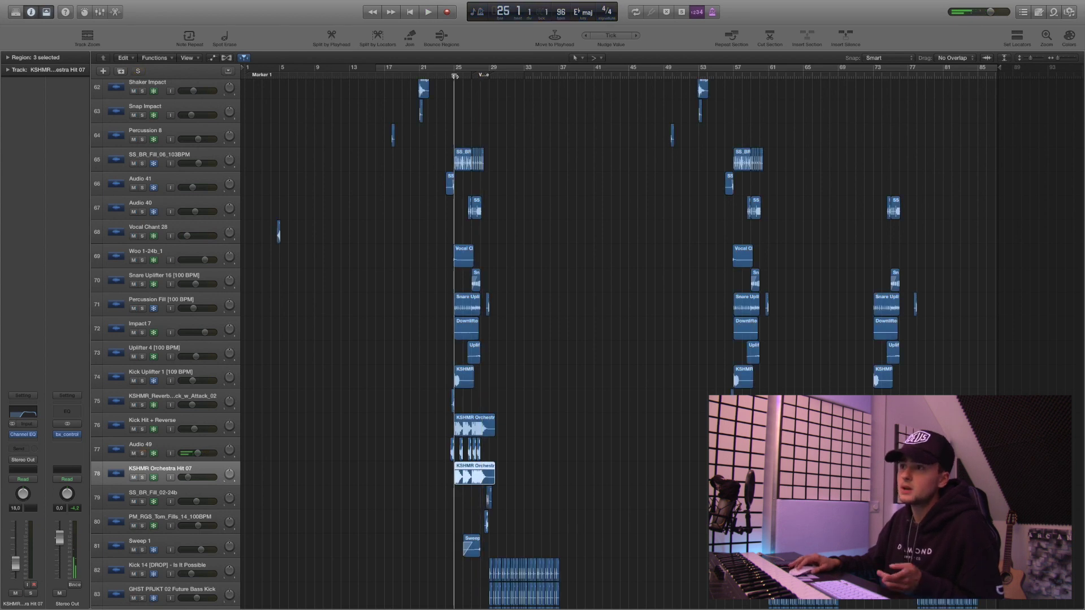
click(142, 164)
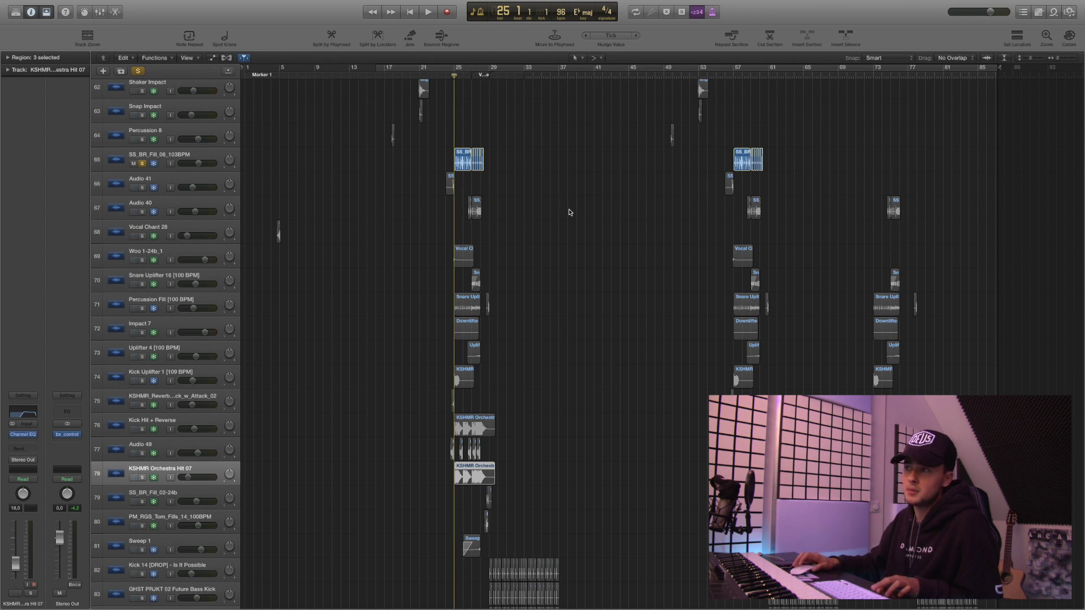
key(space)
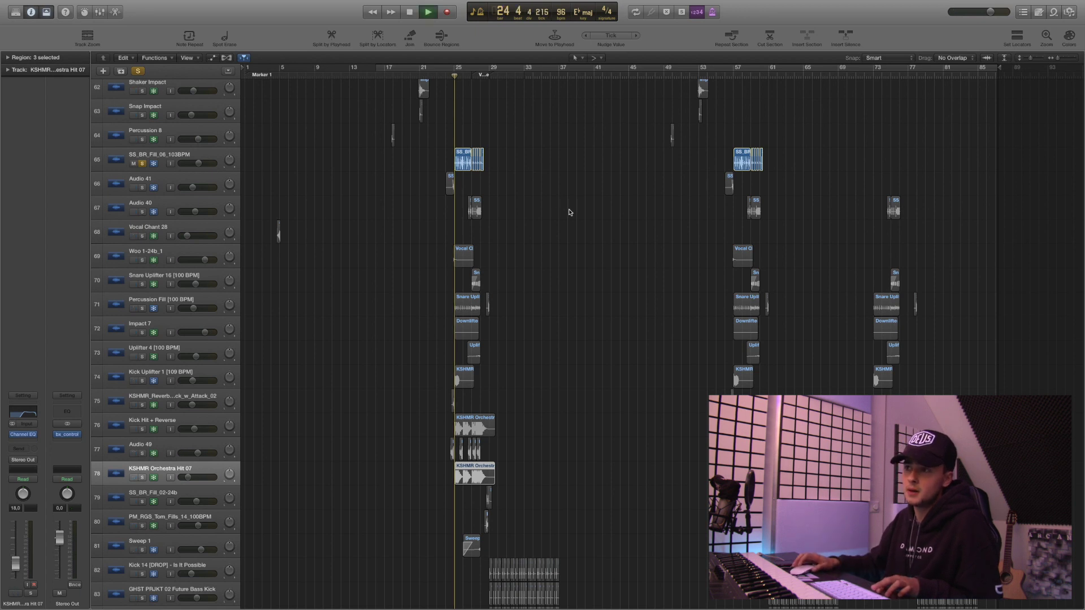
click(143, 163)
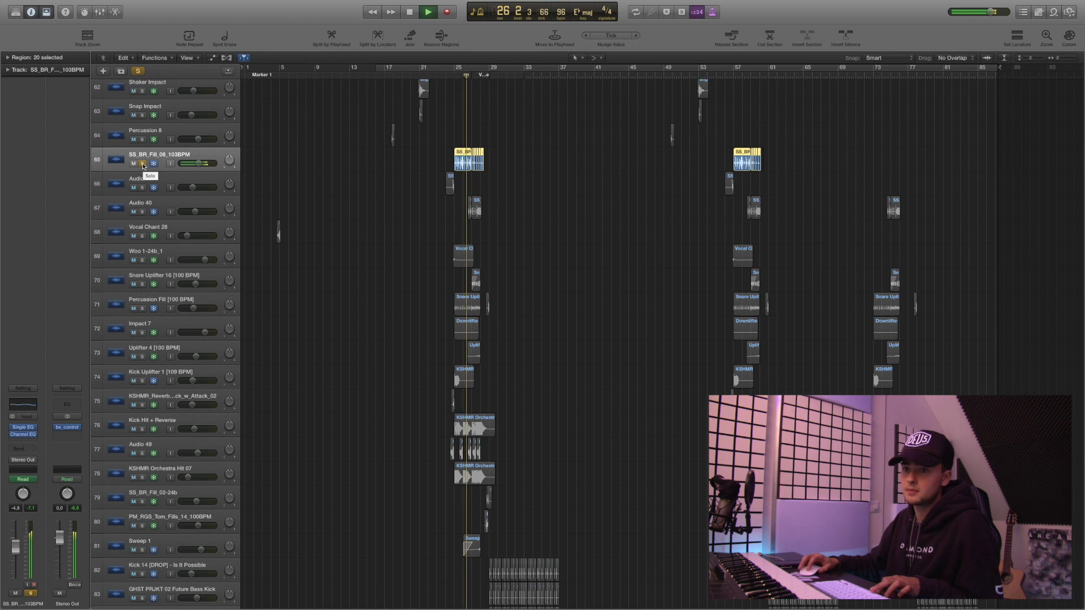
key(a)
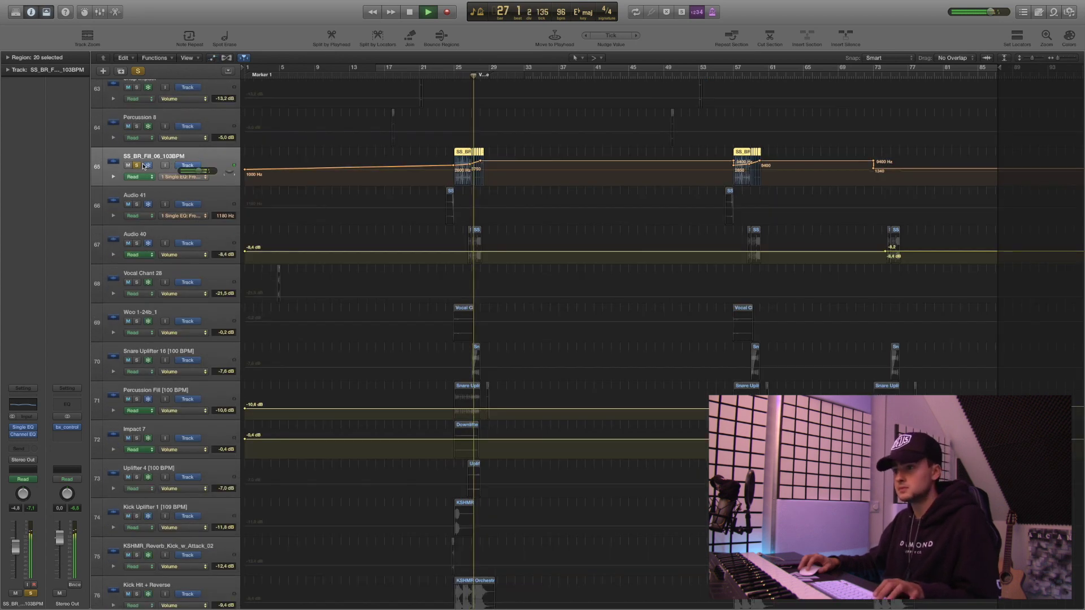
key(a)
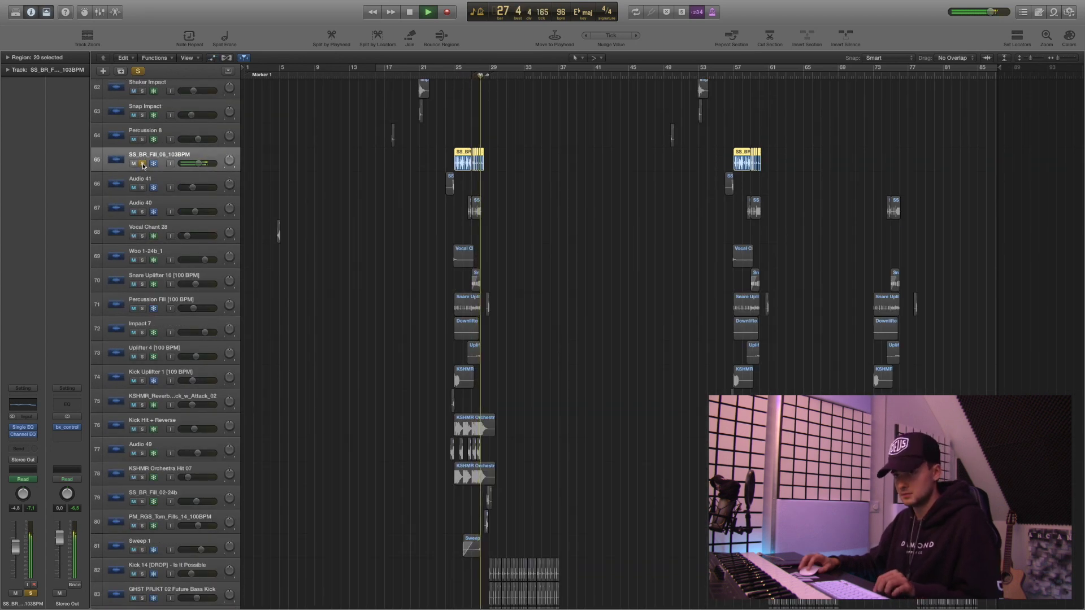
key(space)
click(142, 163)
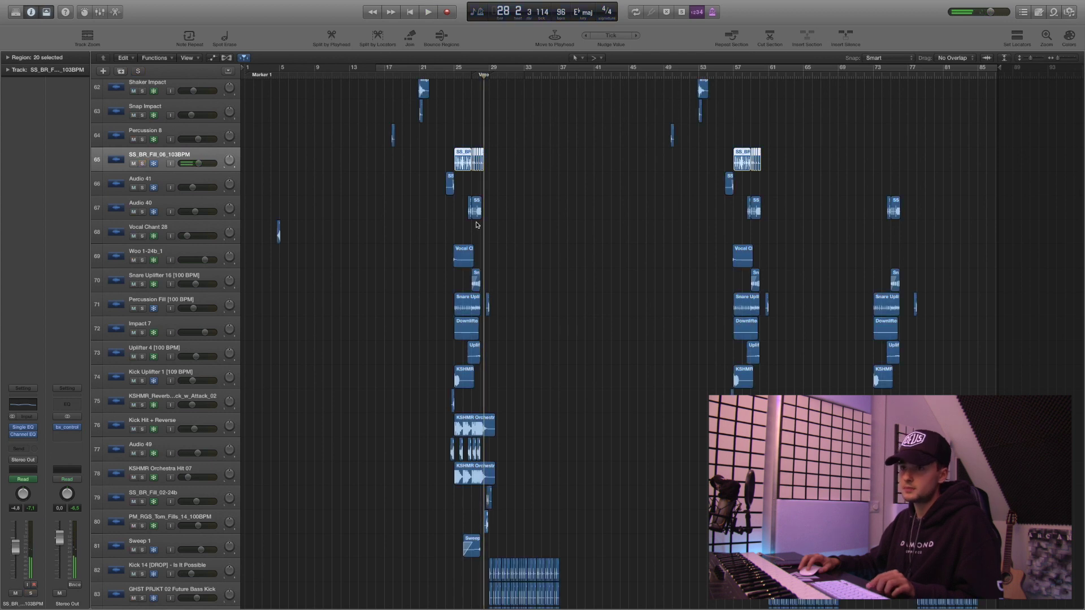
click(476, 225)
- Solo and play the Init track from bar 25, then clear all solos and set the playhead to bar 29
scroll(577, 240, down, 5)
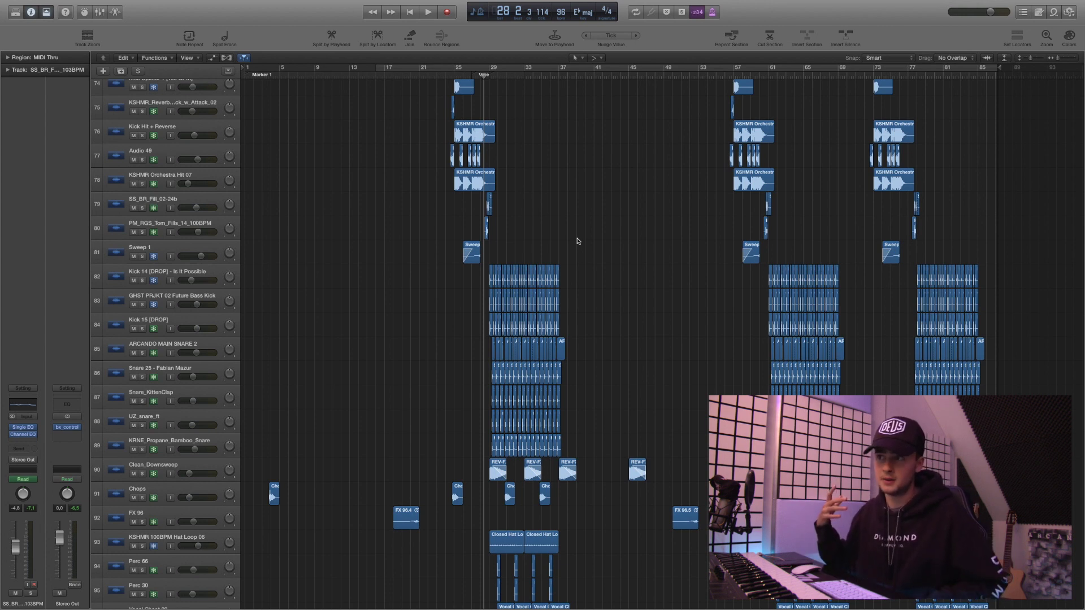
scroll(577, 241, up, 12)
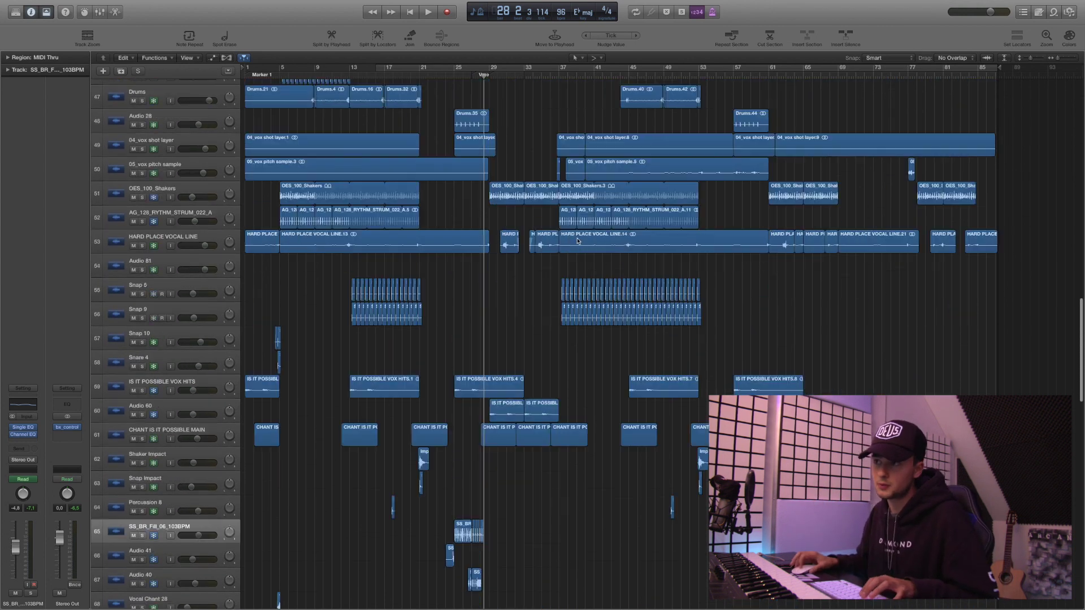
scroll(577, 241, up, 15)
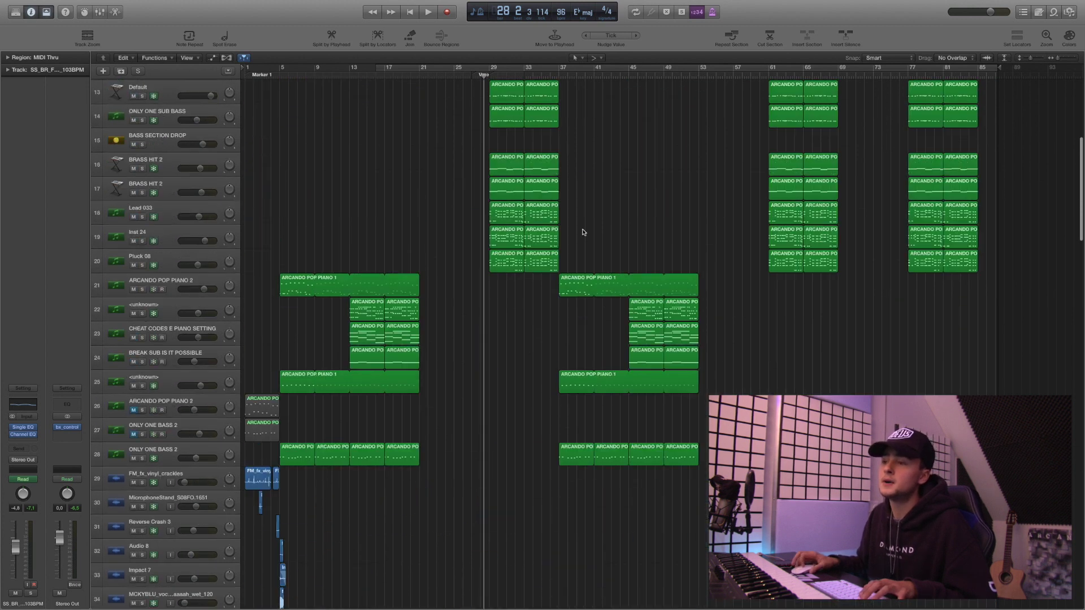
scroll(583, 232, up, 6)
click(453, 74)
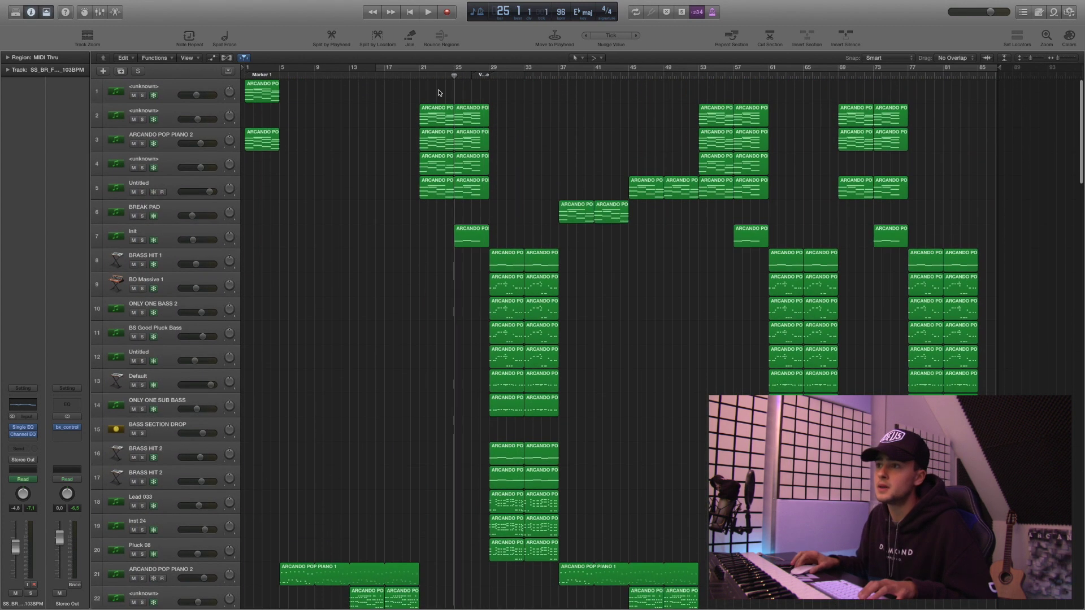
click(142, 240)
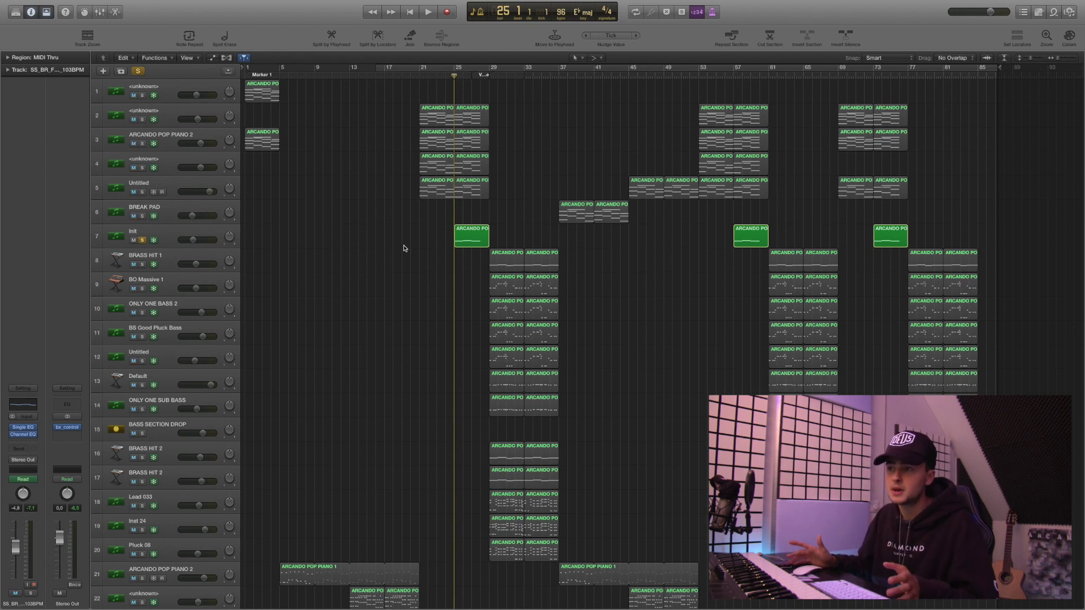
key(space)
key(space)
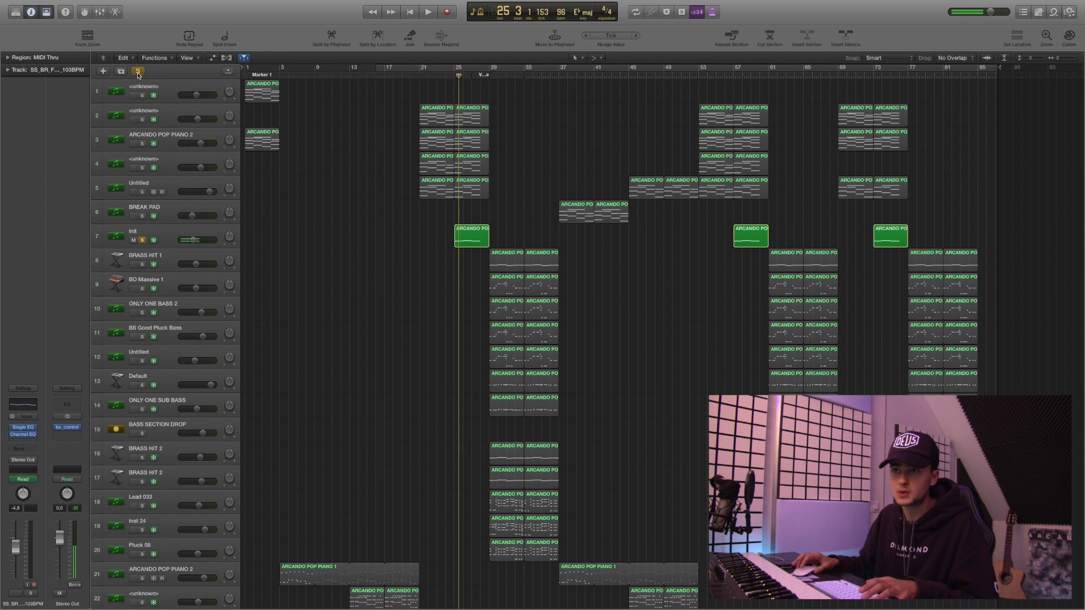
click(138, 71)
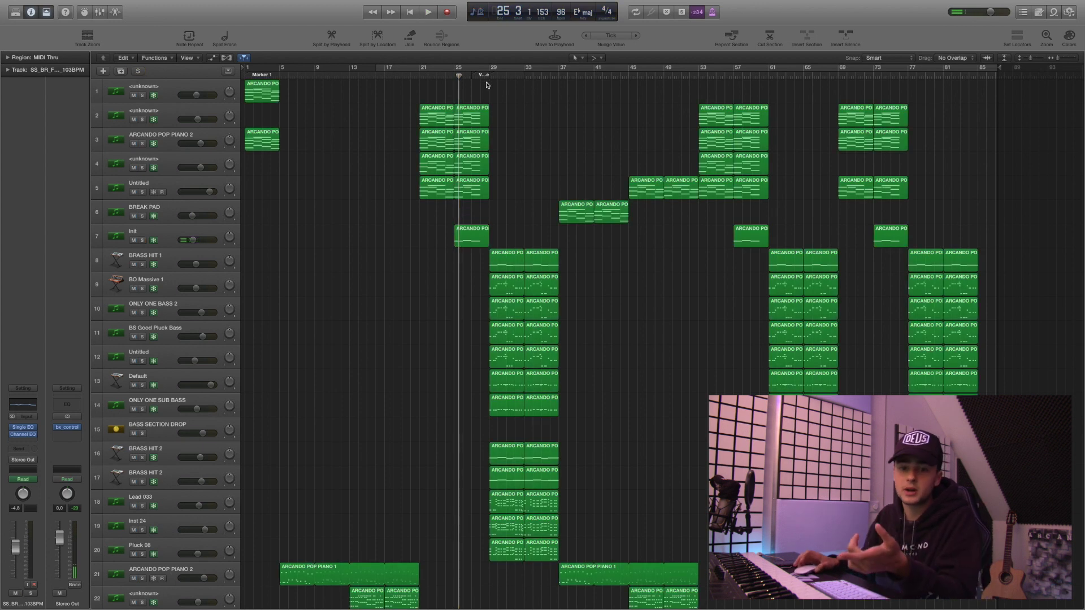
click(488, 76)
scroll(429, 193, down, 5)
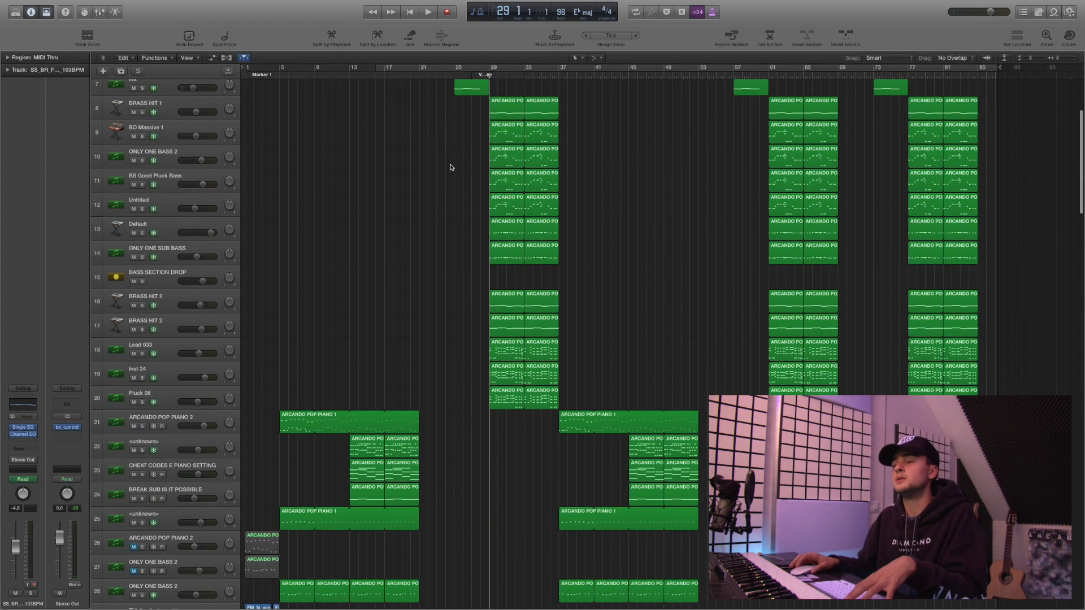
click(479, 76)
key(space)
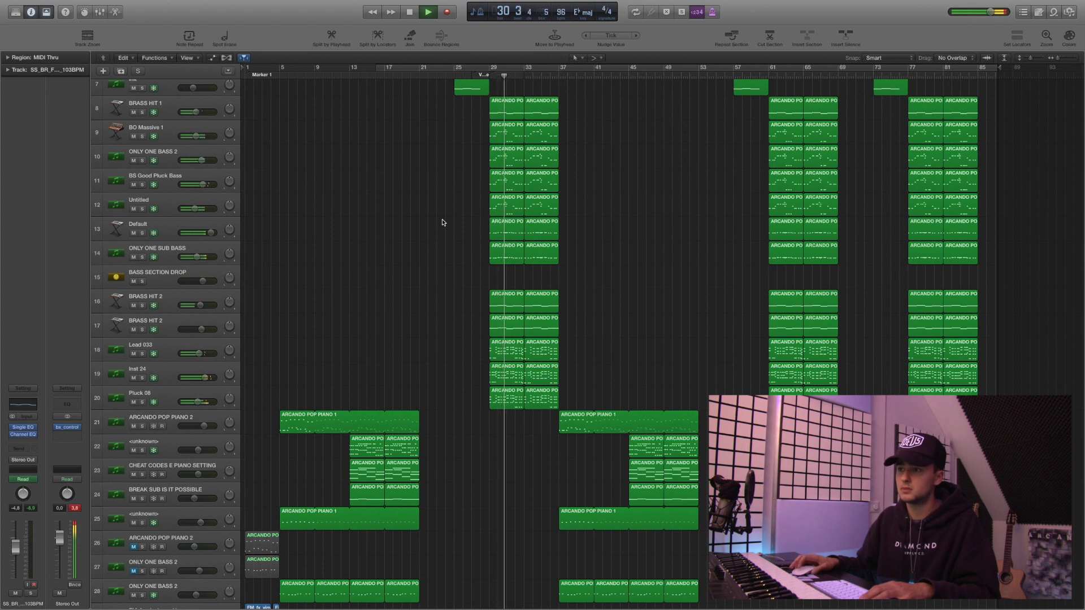
key(space)
scroll(445, 221, down, 15)
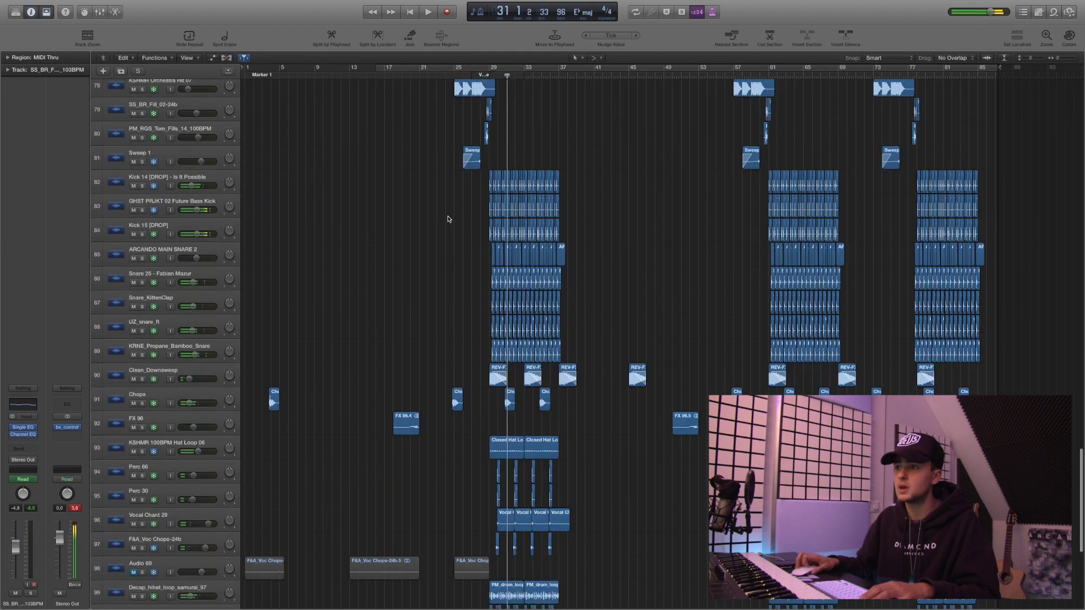
scroll(448, 219, down, 4)
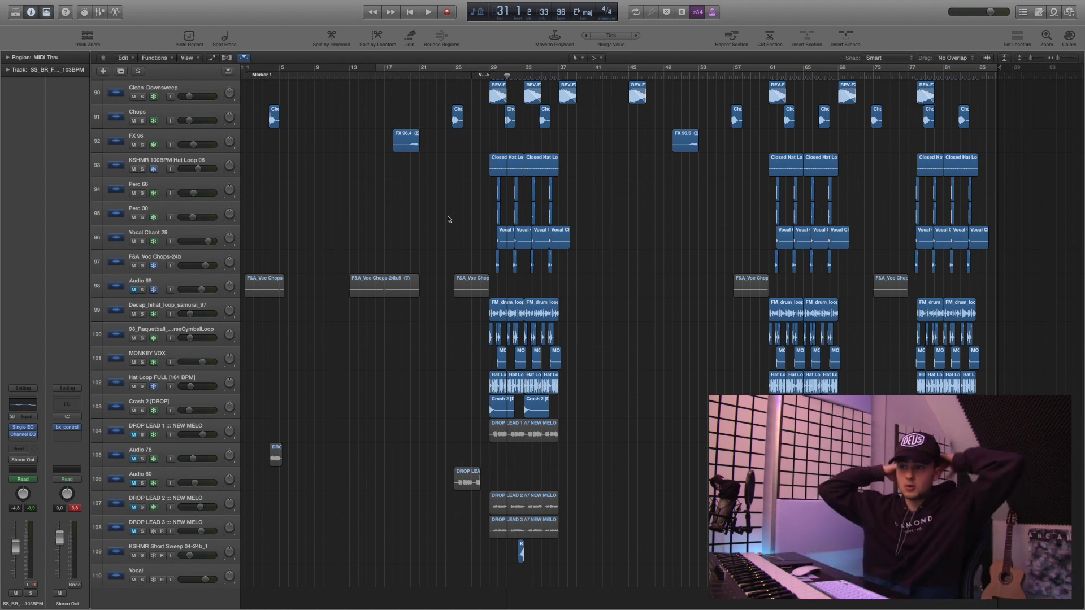
scroll(448, 219, up, 10)
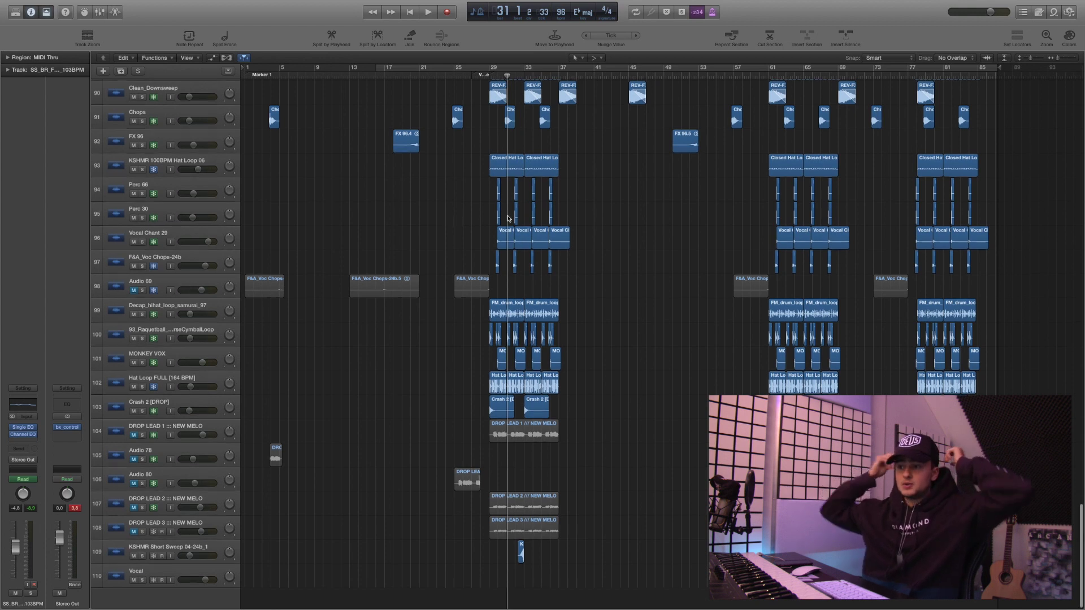
scroll(516, 168, up, 15)
key(space)
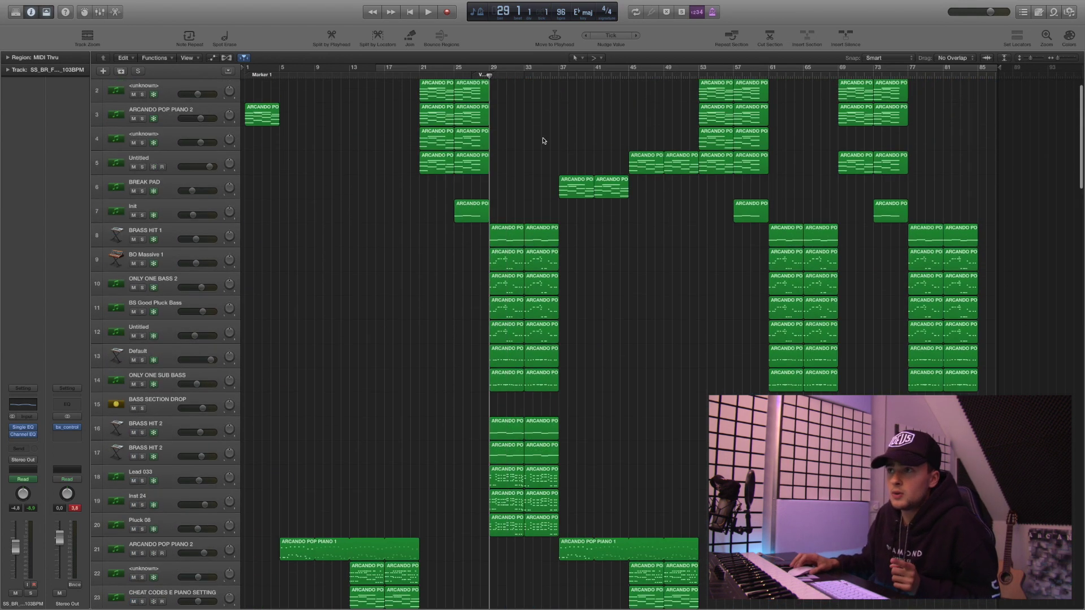
scroll(540, 147, down, 1)
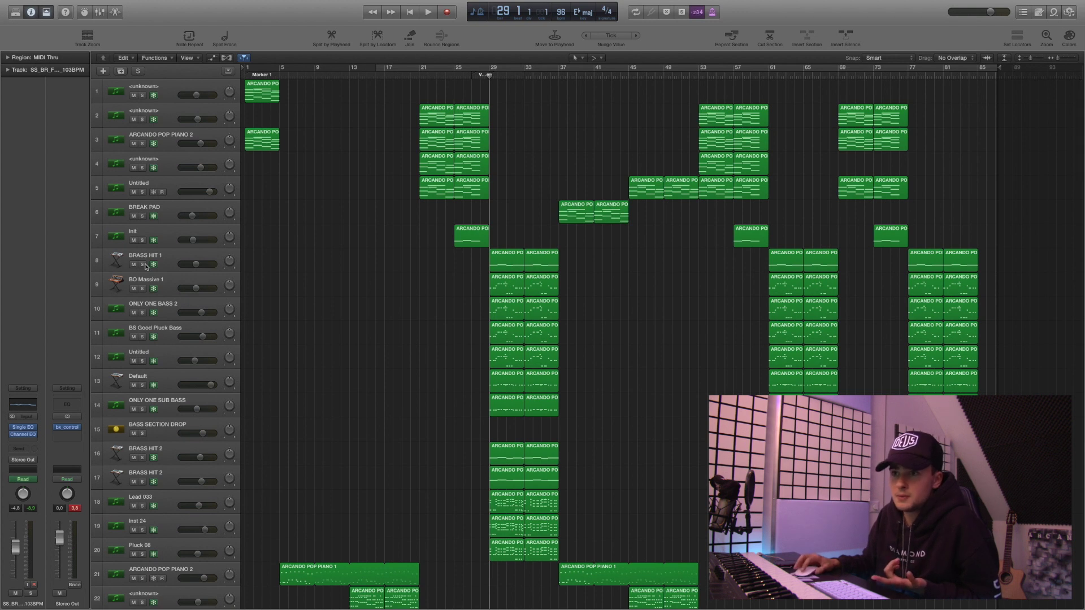
scroll(393, 271, down, 2)
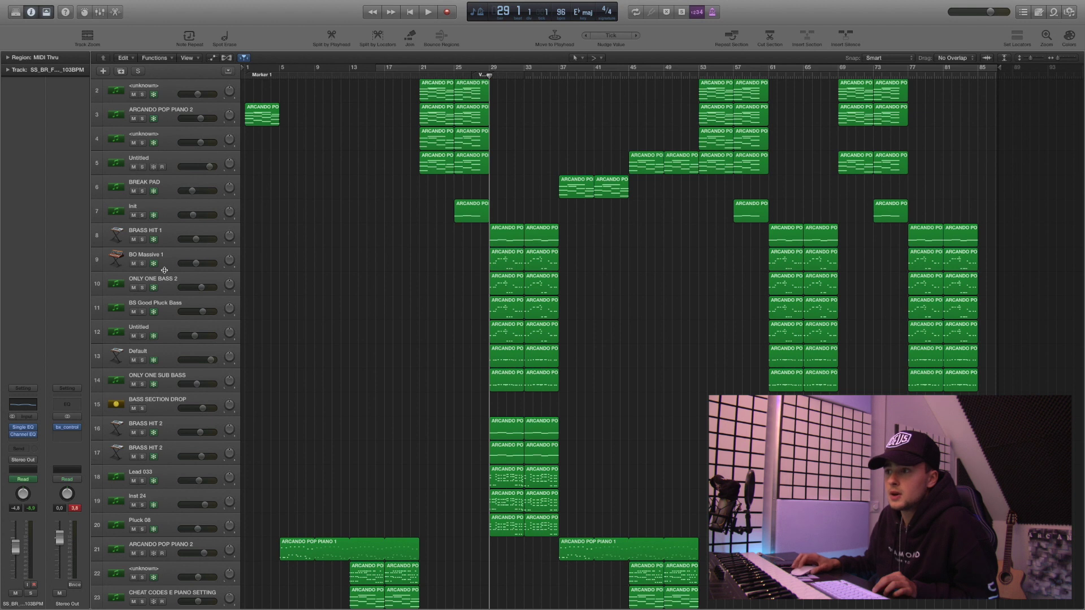
click(142, 239)
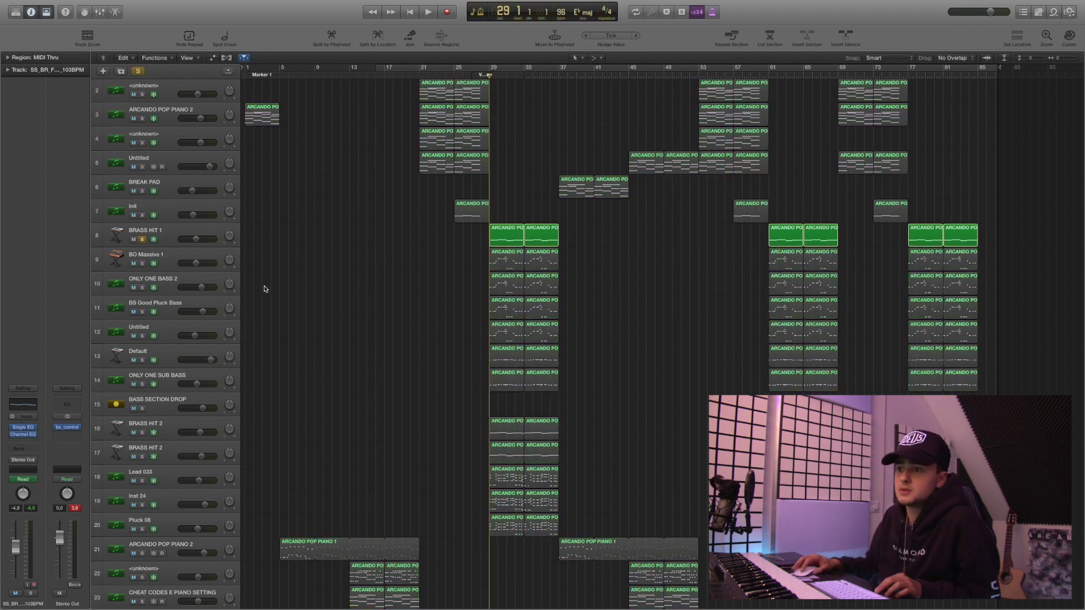
key(space)
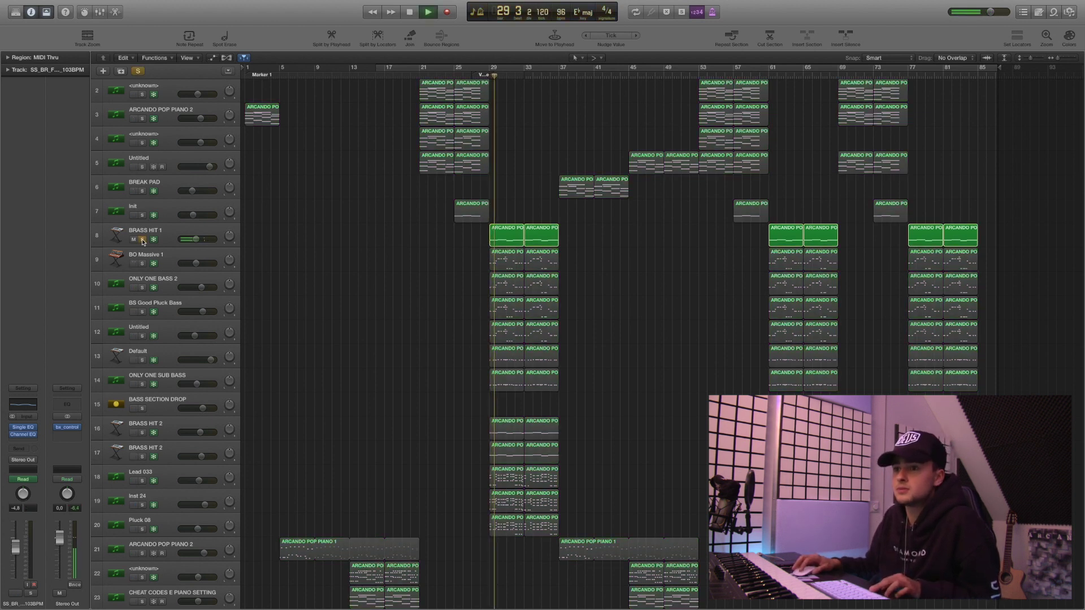
click(142, 433)
click(142, 457)
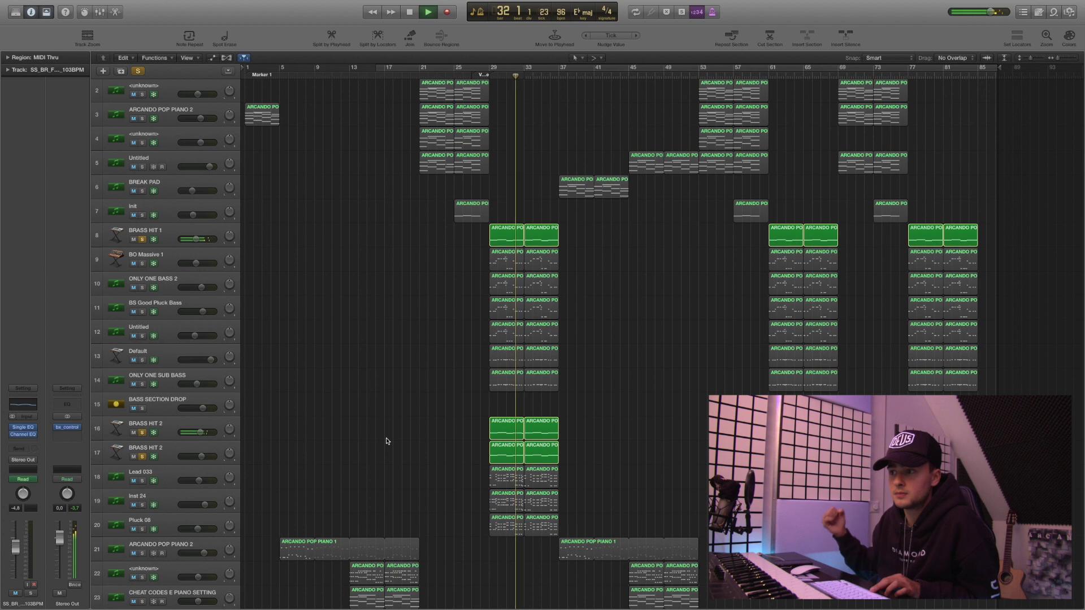
key(space)
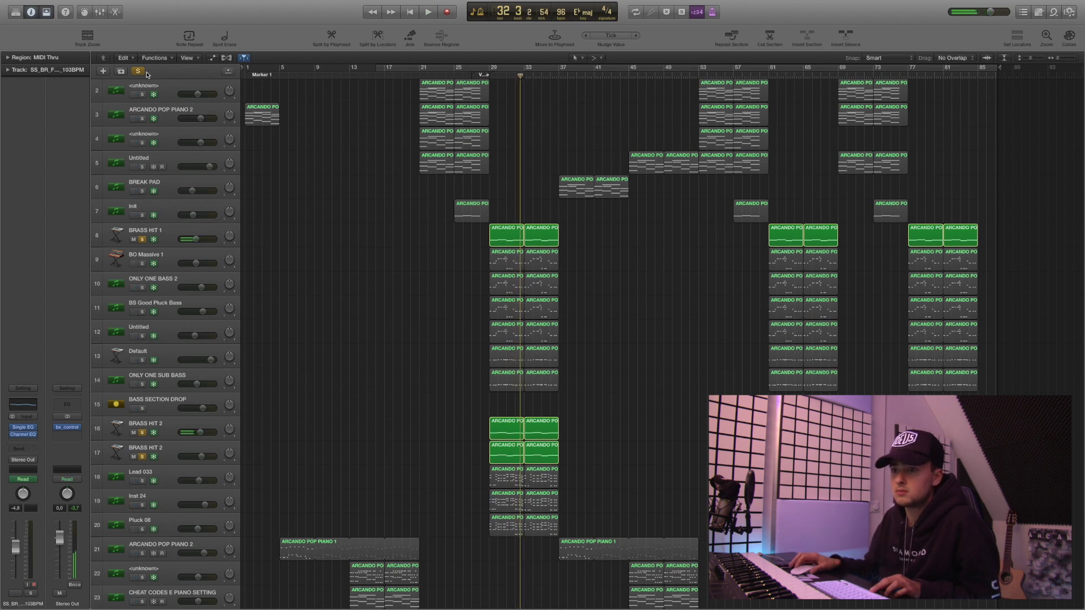
click(145, 72)
click(495, 75)
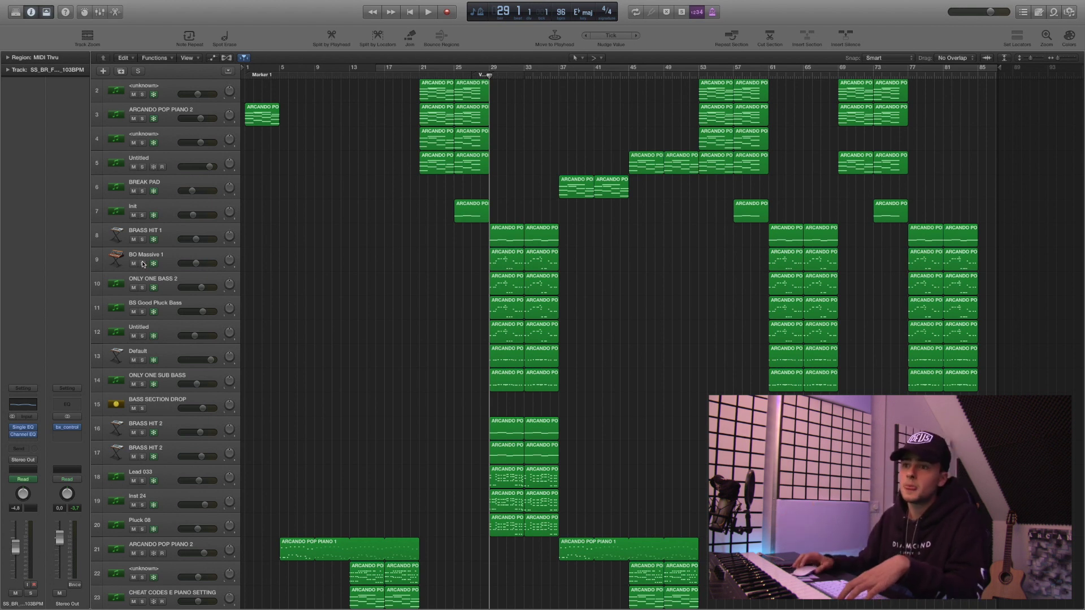
drag(143, 263, 140, 383)
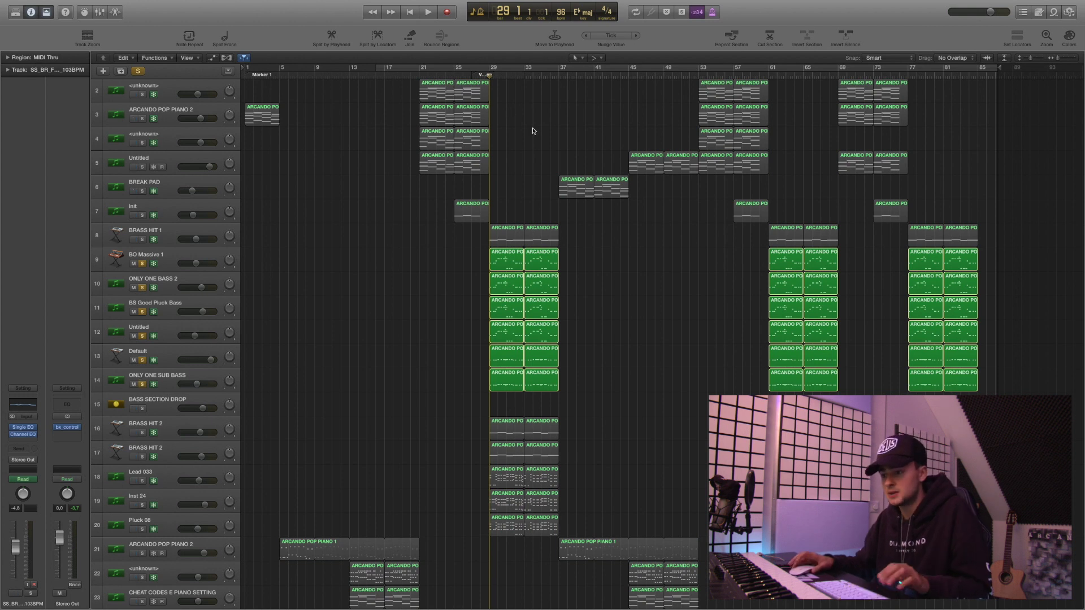
- Stop the soloed bass playback, clear solos, and audition BO Massive 1 on its own
key(space)
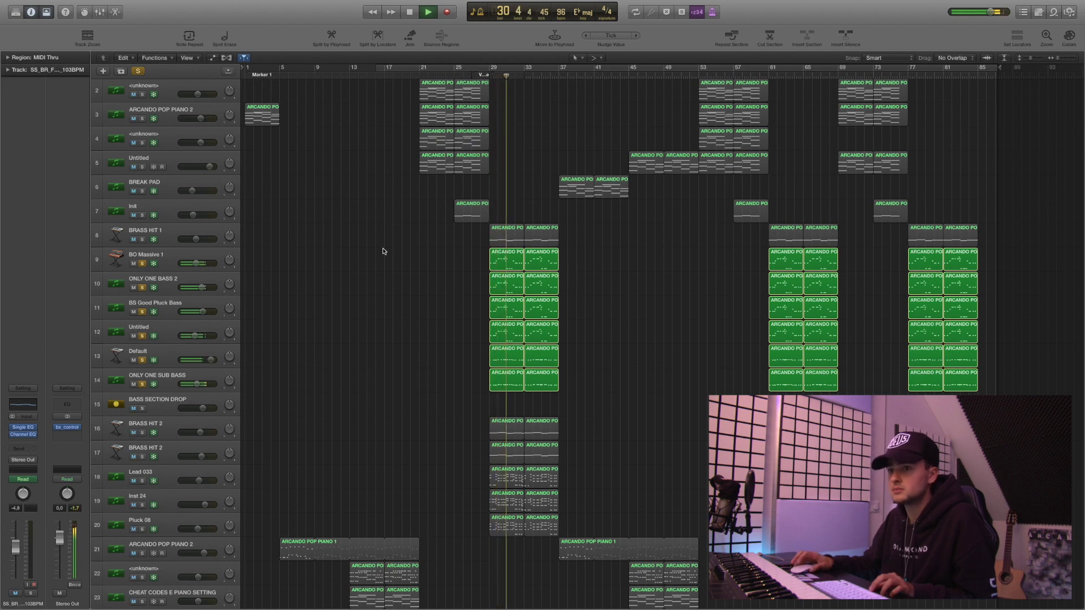
key(space)
click(138, 71)
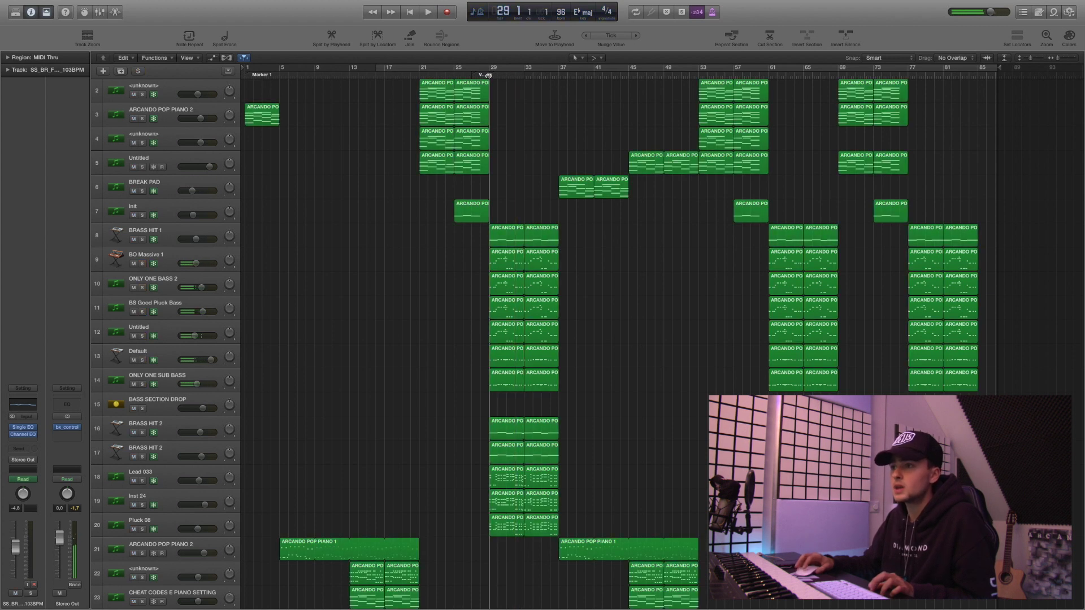
click(170, 265)
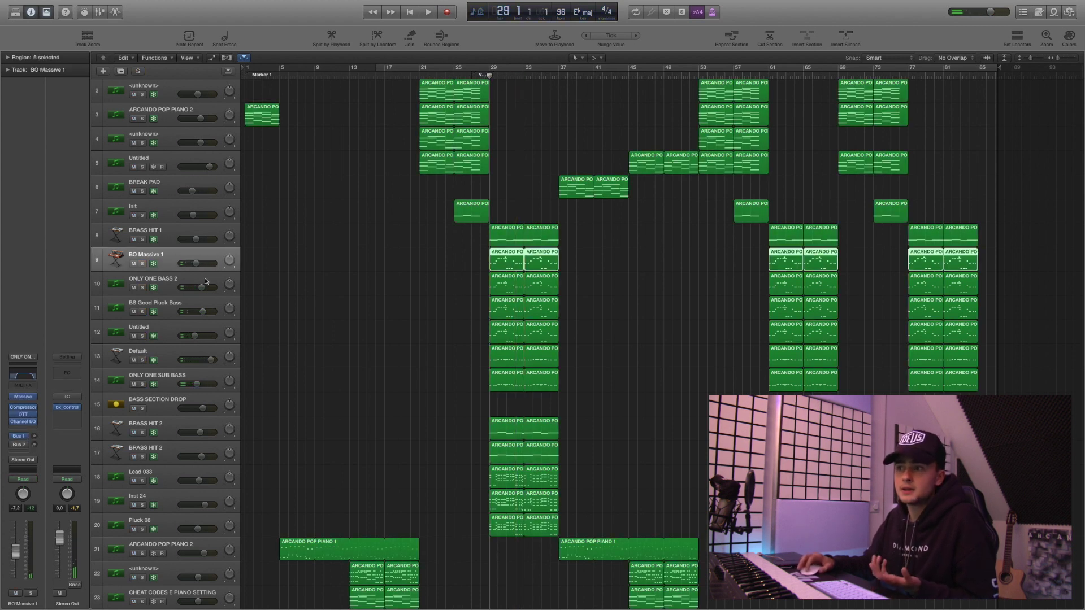
click(143, 264)
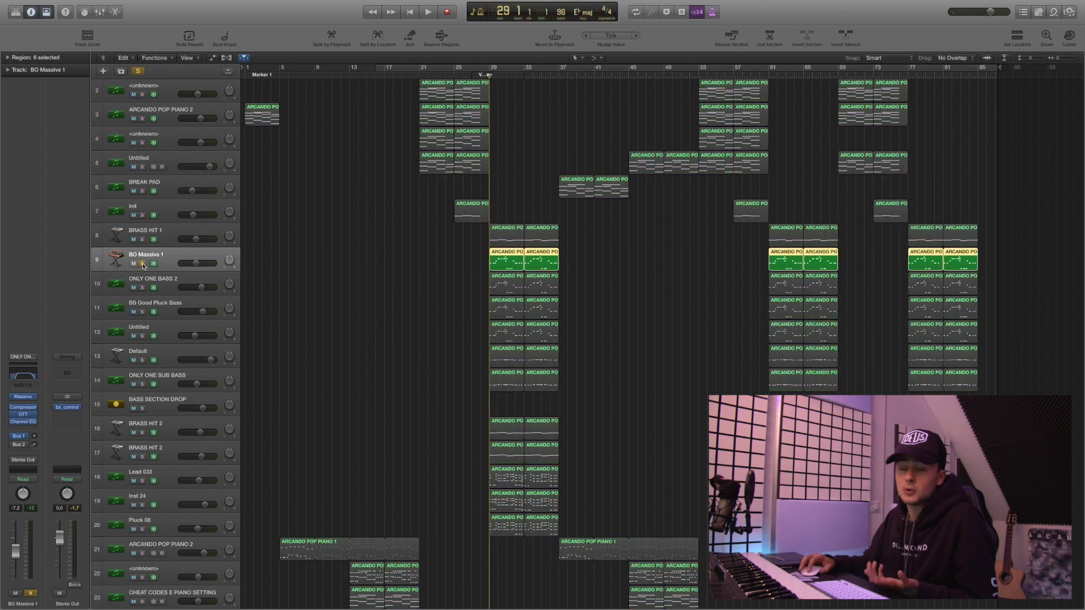
key(space)
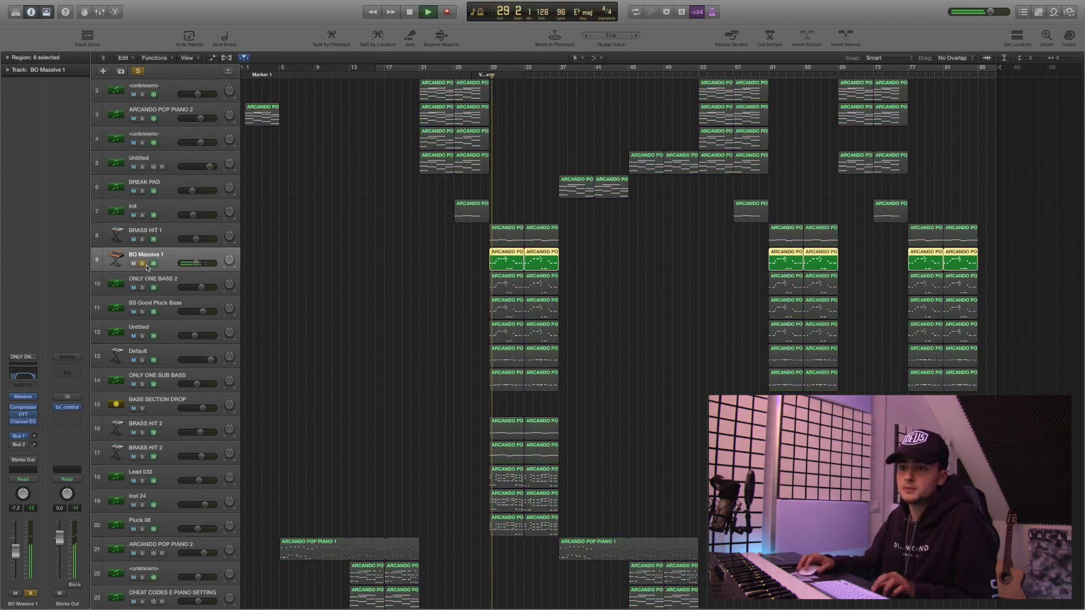
click(142, 264)
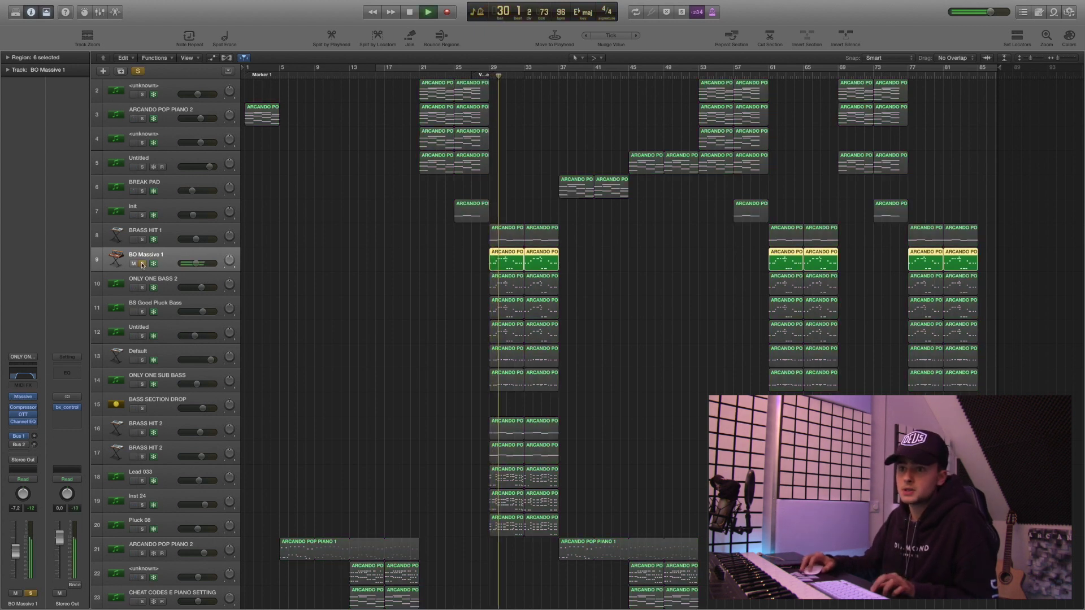
click(142, 264)
- Audition the ONLY ONE BASS 2 track alone, then unsolo it
click(142, 287)
key(space)
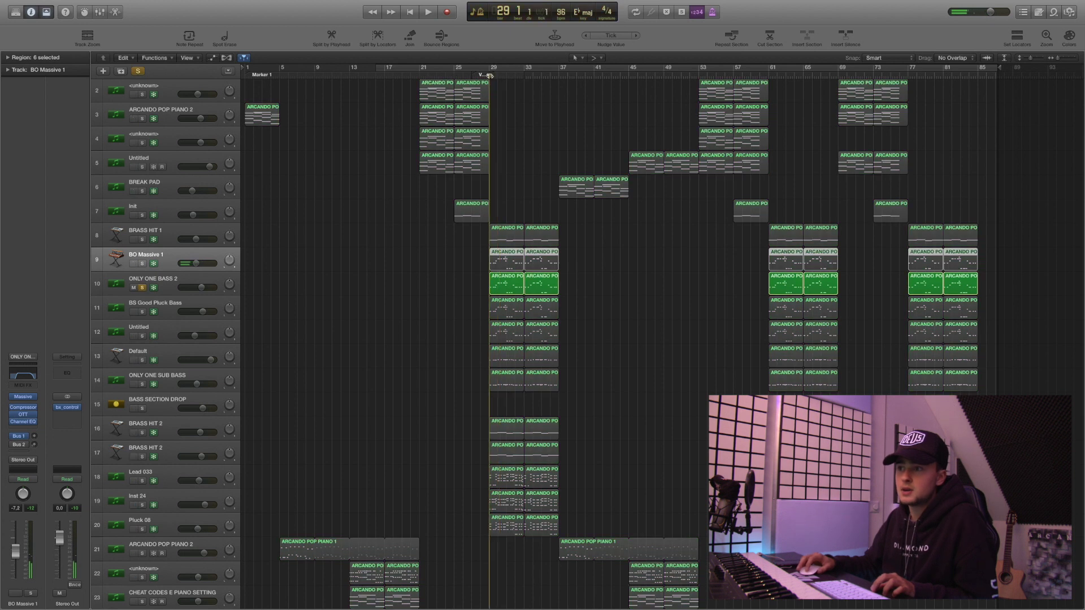
click(174, 289)
key(space)
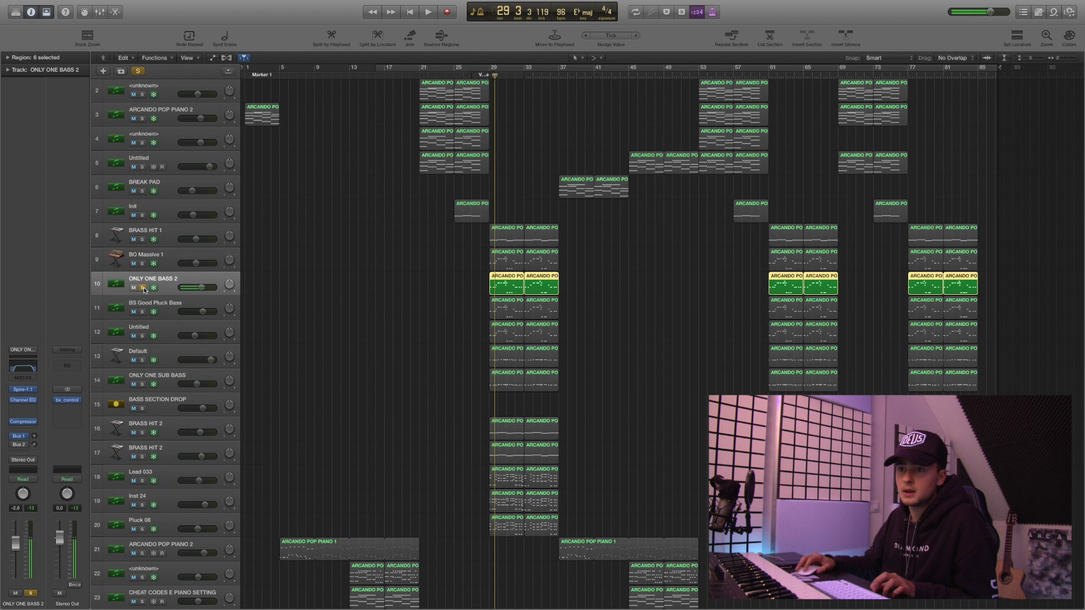
click(142, 288)
- Solo BS Good Pluck Bass, Untitled track 12 and Default, then unsolo them and return to bar 29
click(142, 312)
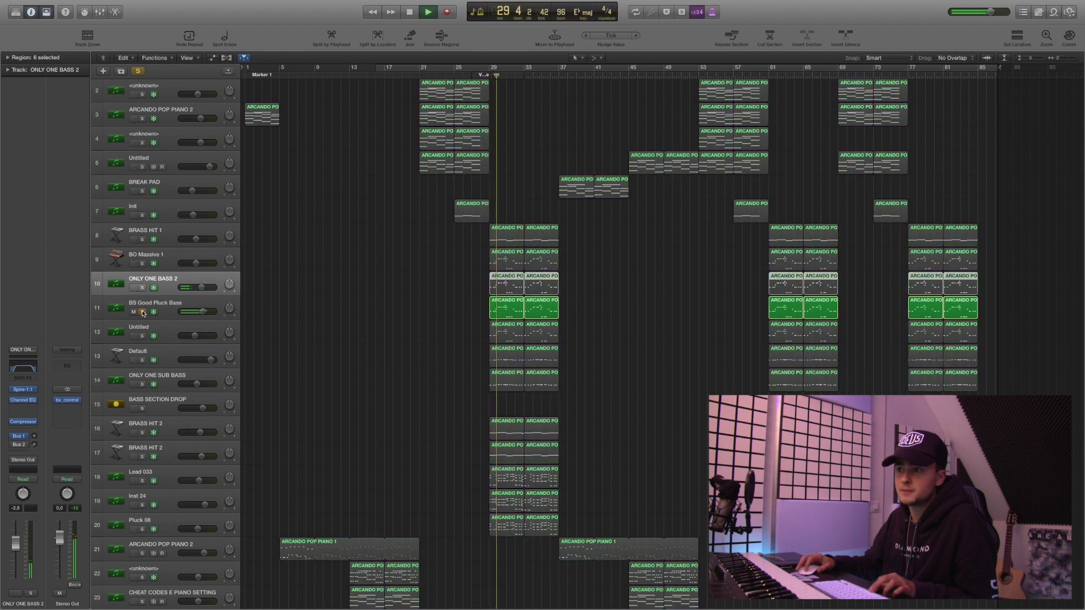
click(142, 336)
click(142, 360)
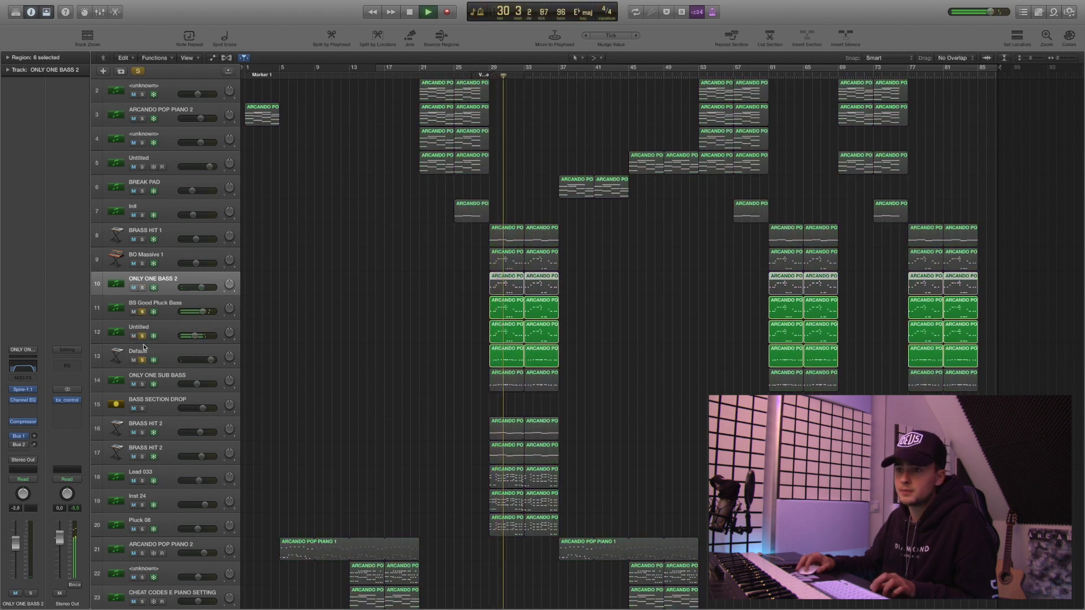
click(142, 312)
click(143, 336)
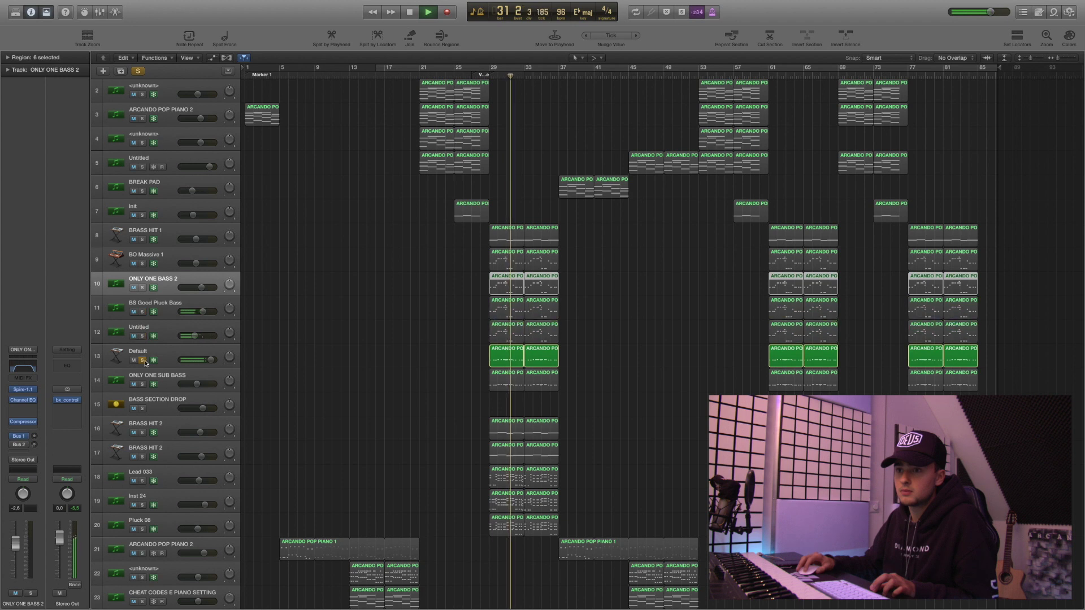
key(space)
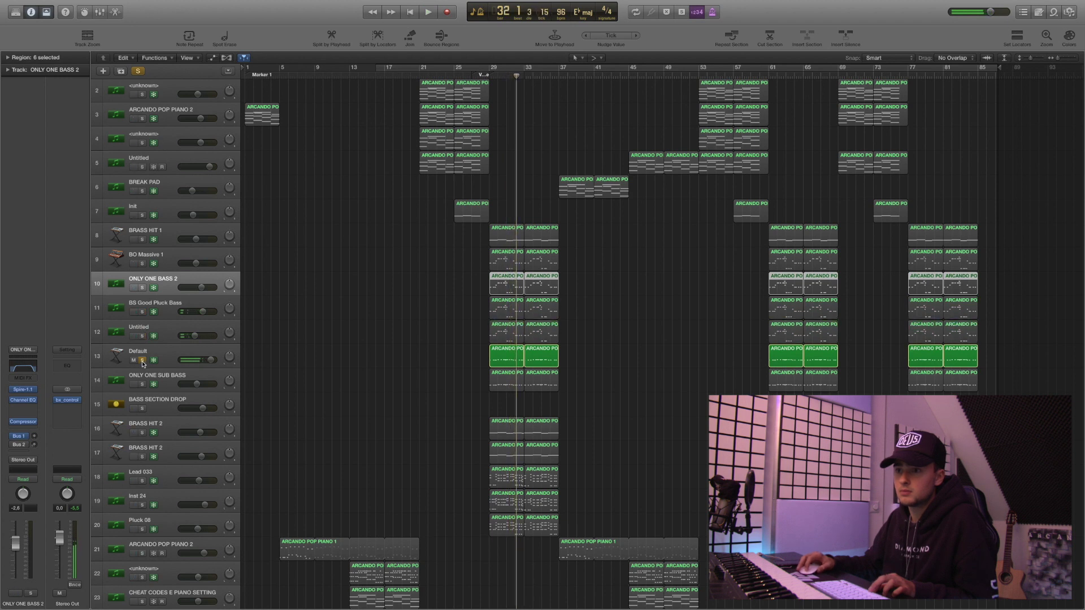
click(142, 360)
scroll(361, 355, down, 3)
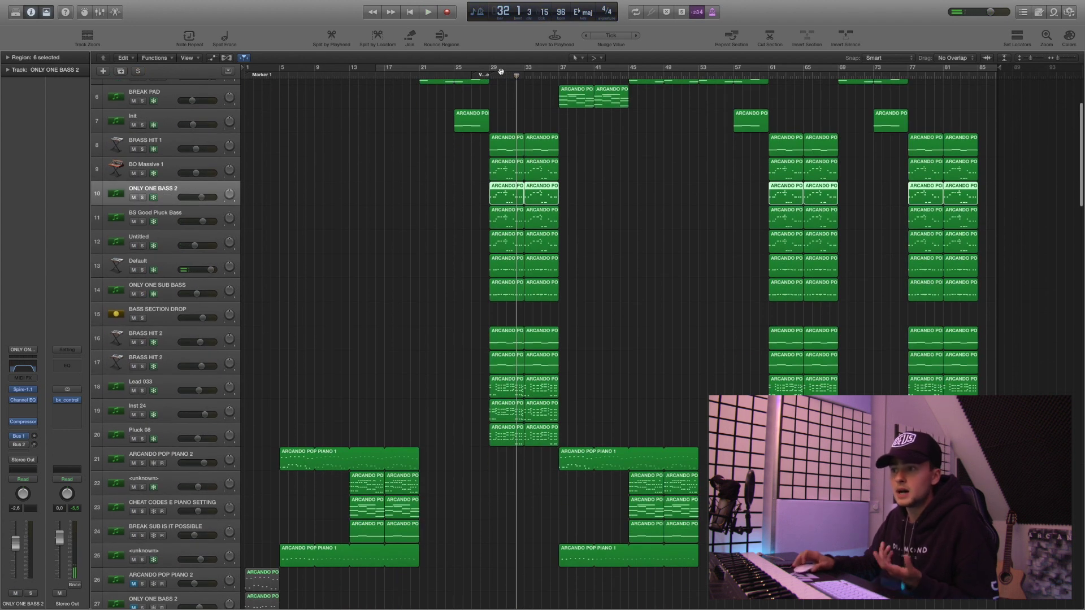
key(shift+Return)
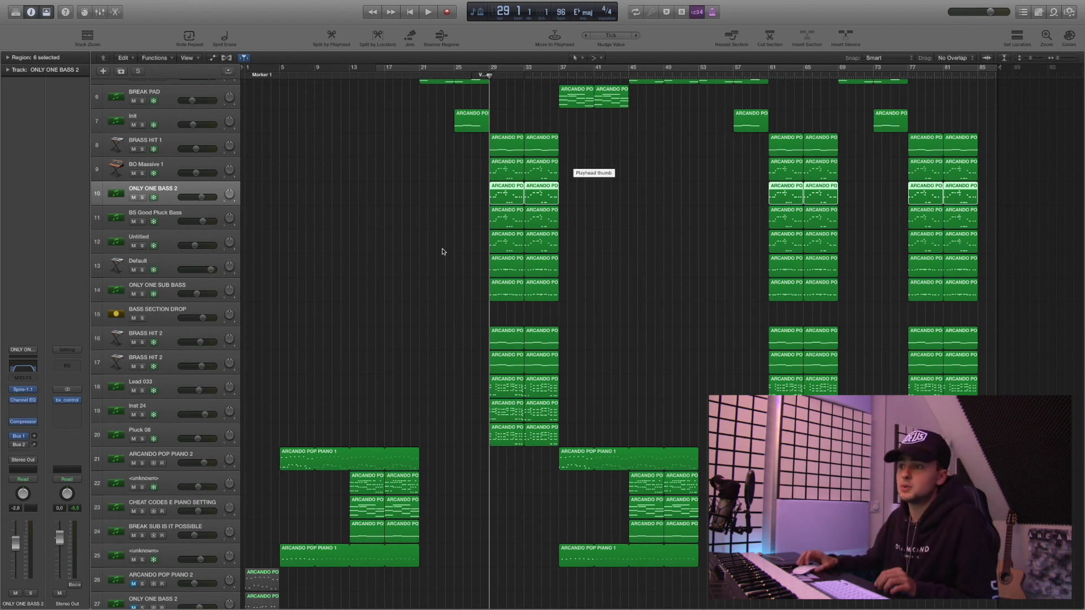
- Play ONLY ONE SUB BASS soloed, then unsolo it and move the playhead to bar 29
scroll(440, 248, down, 1)
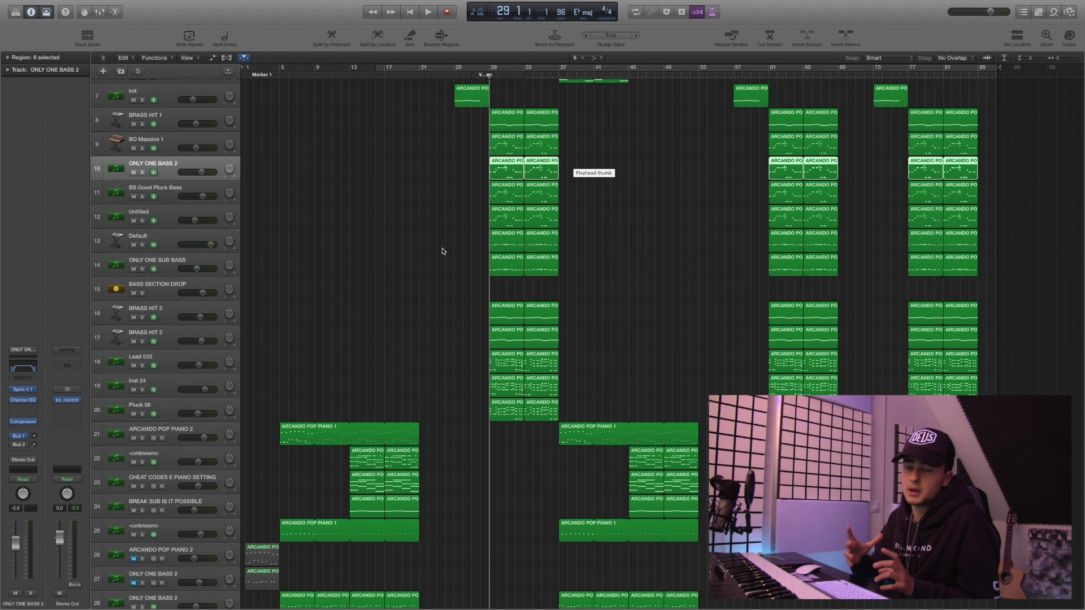
scroll(453, 245, down, 1)
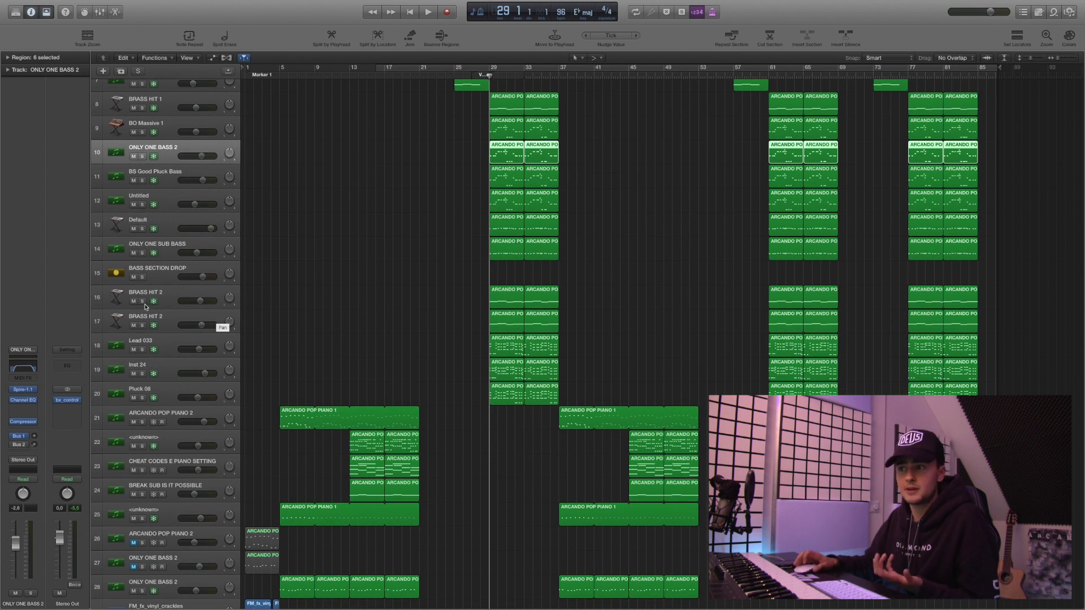
scroll(452, 296, down, 1)
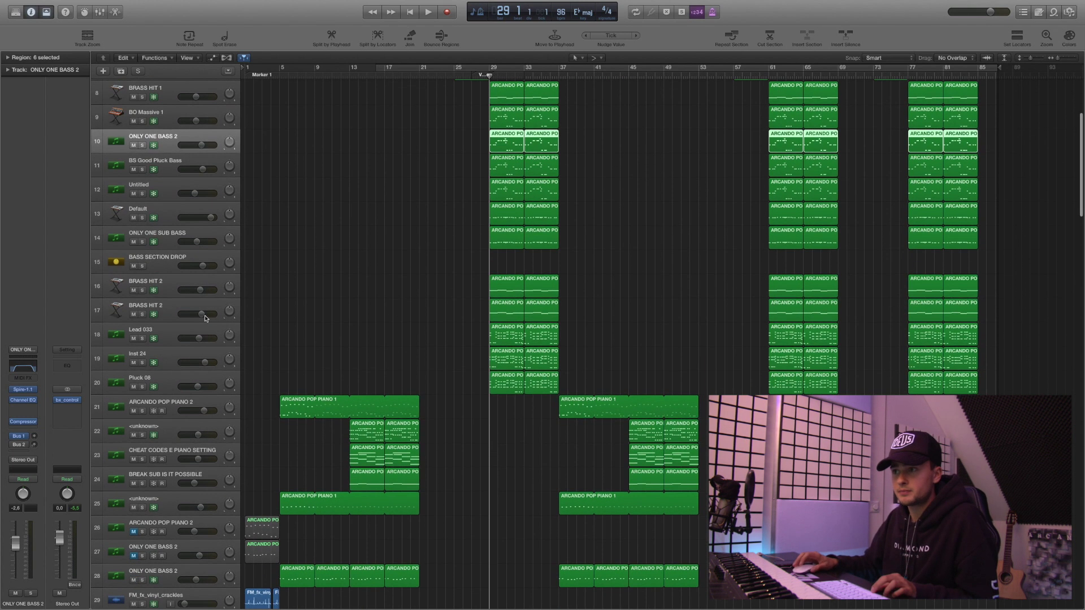
click(142, 241)
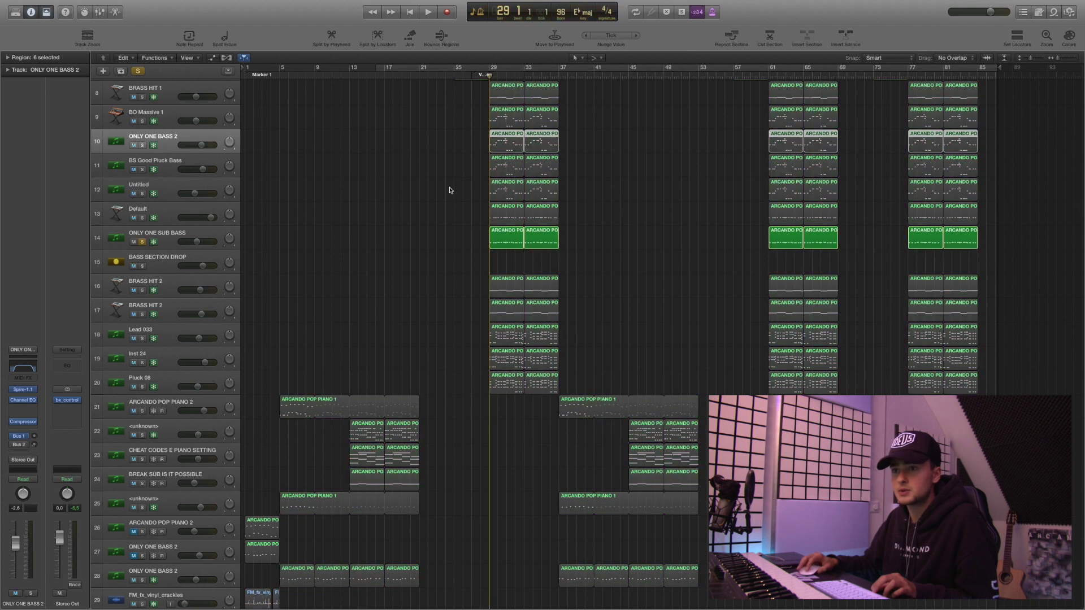
key(space)
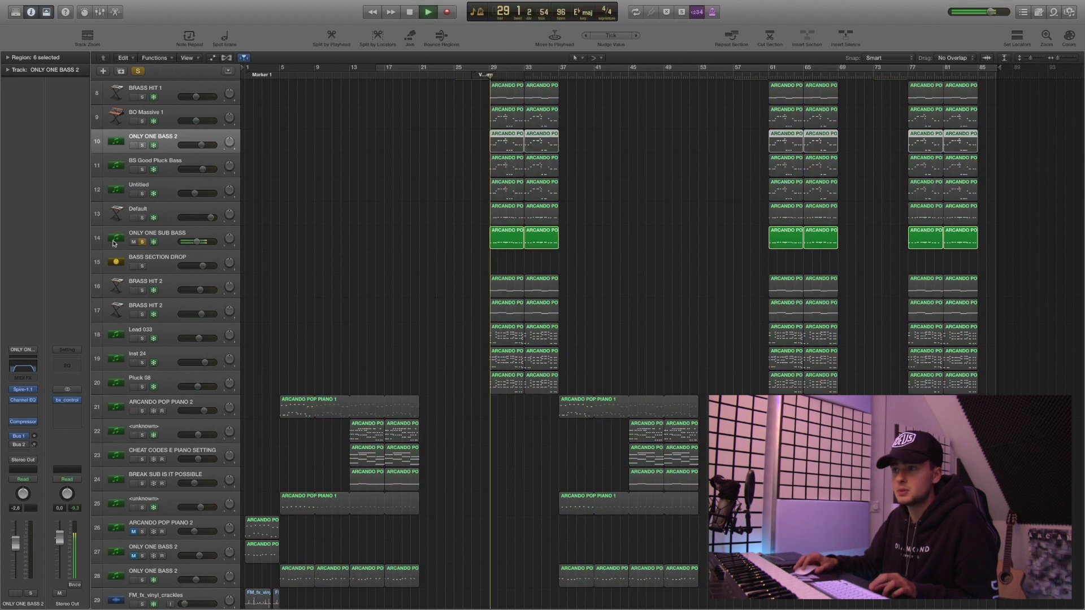
key(space)
click(142, 242)
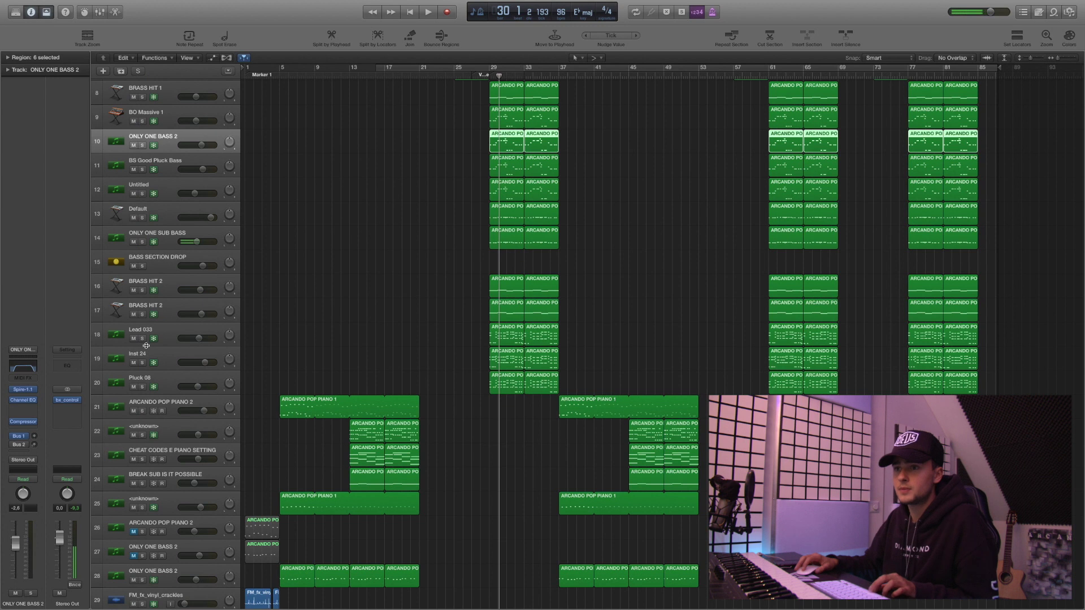
click(489, 77)
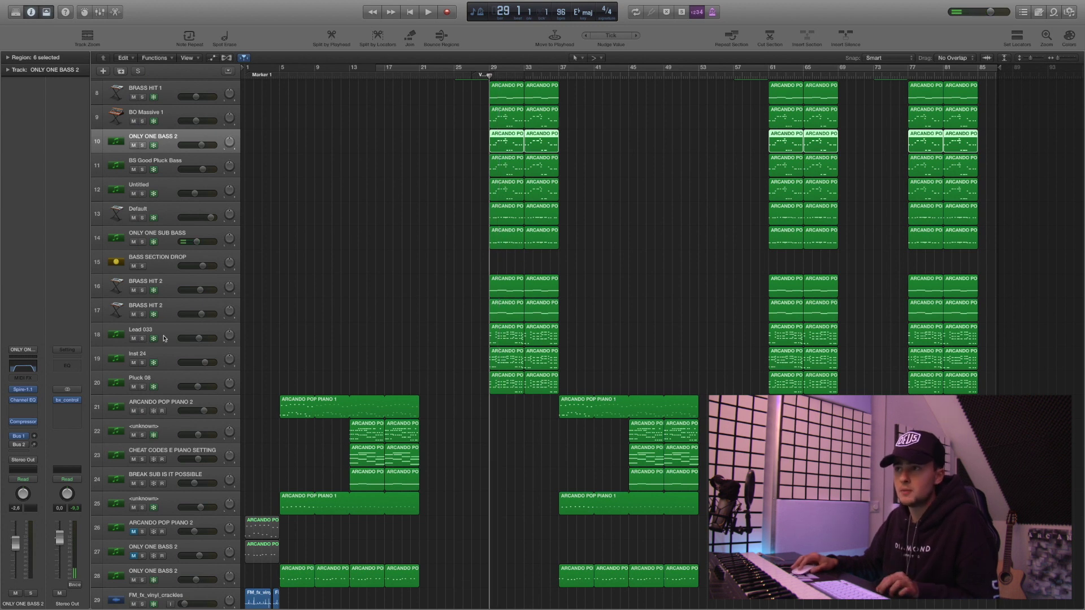
- Play Lead 033, Inst 24 and Pluck 08 soloed together, then stop and clear their solo
drag(143, 339, 141, 386)
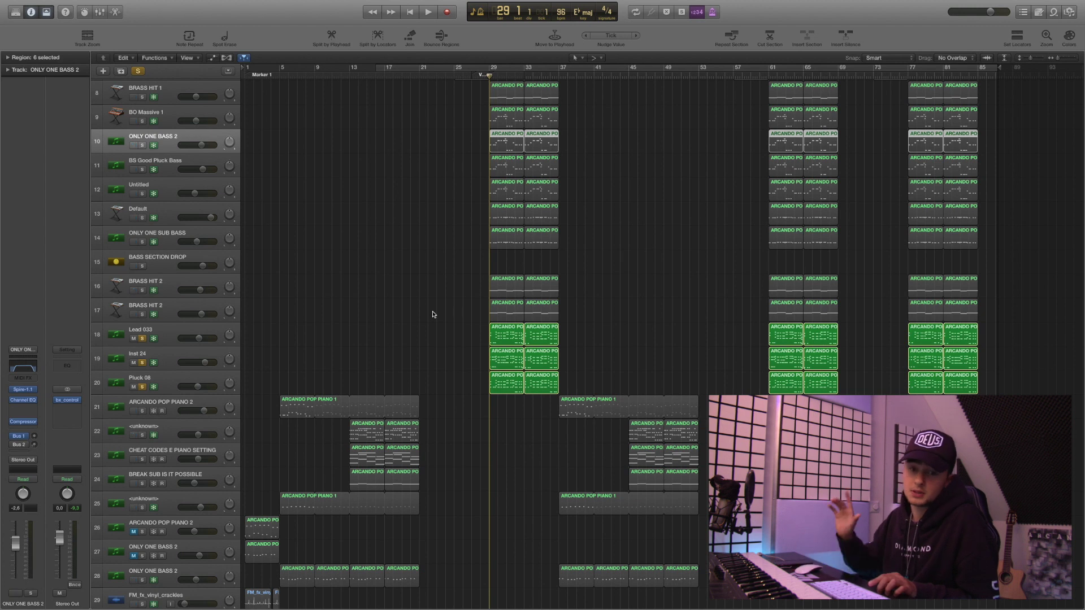
key(space)
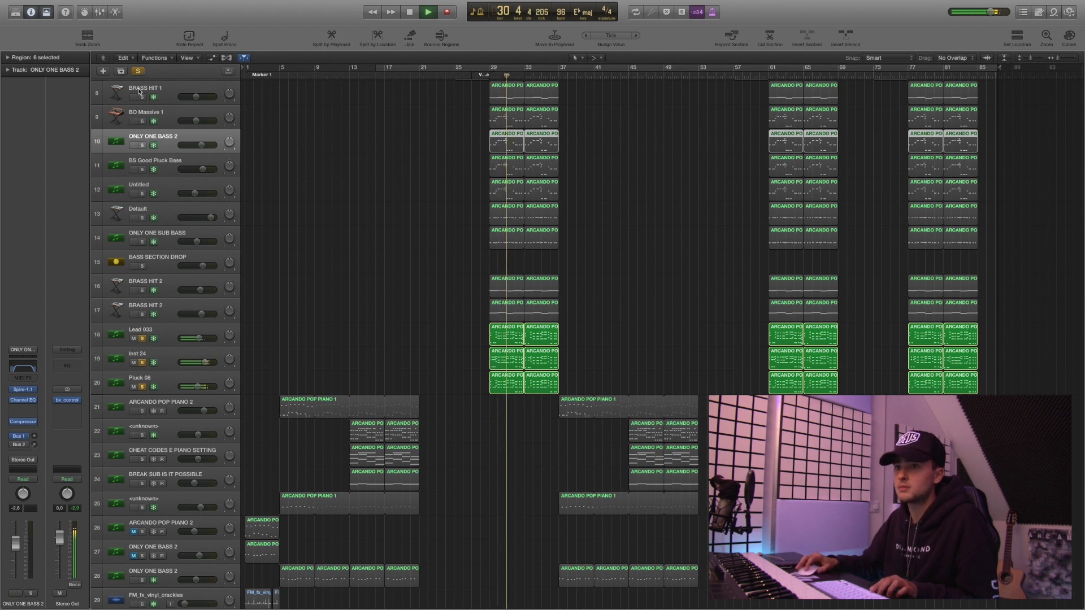
key(space)
key(ctrl+s)
- Solo Inst 24, play it from bar 29, and select its first region
click(161, 326)
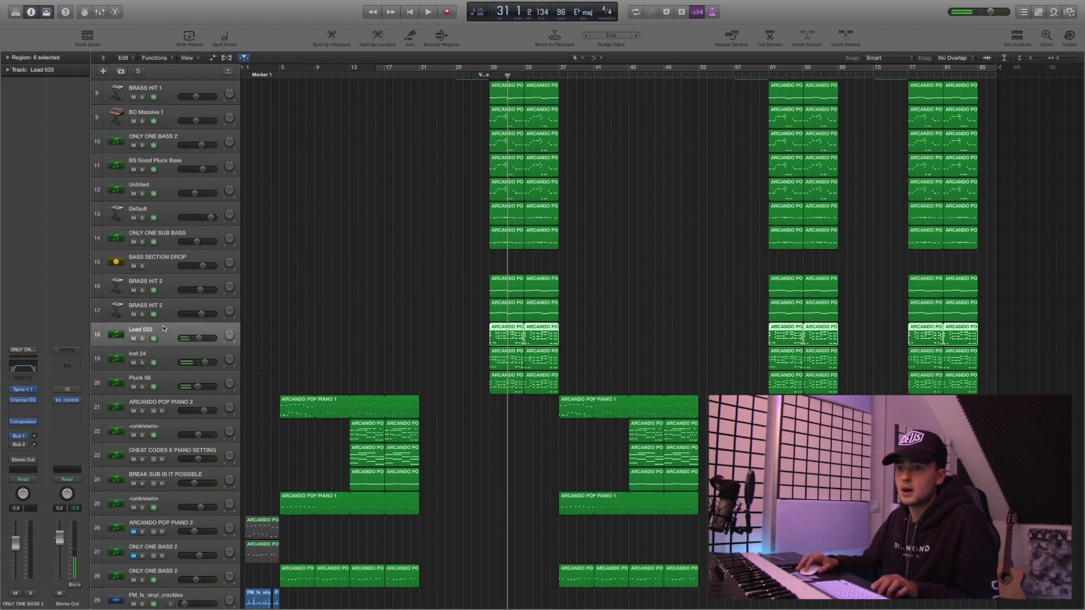
click(176, 350)
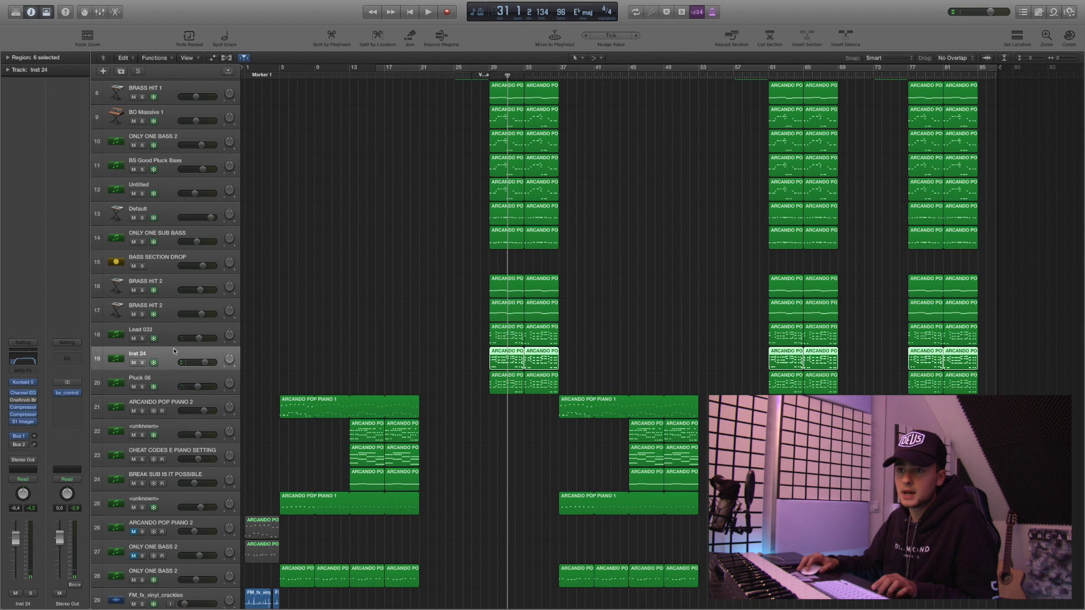
click(471, 374)
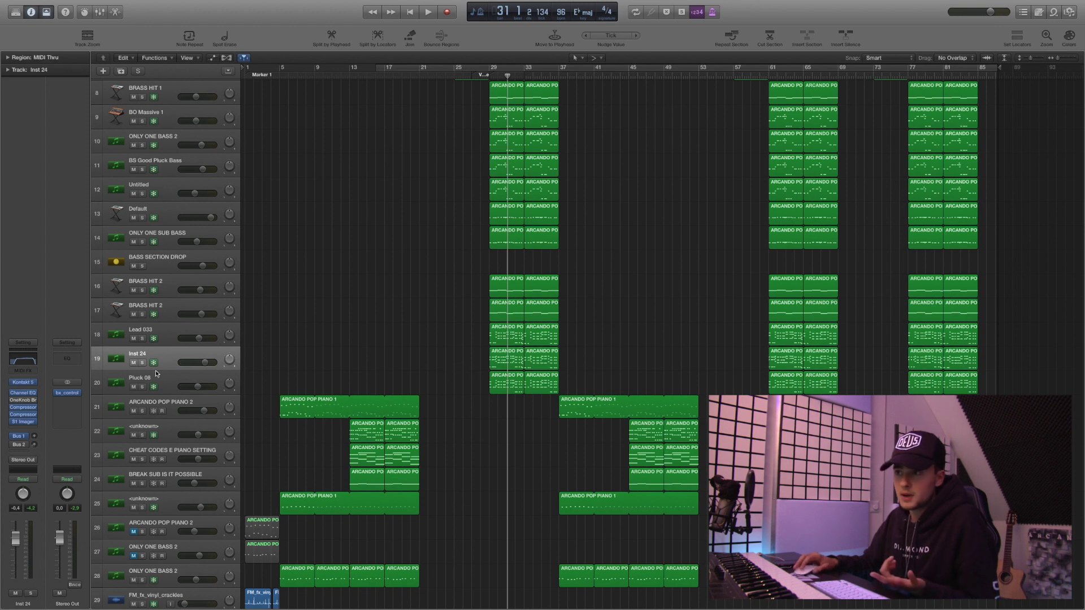
click(143, 363)
key(space)
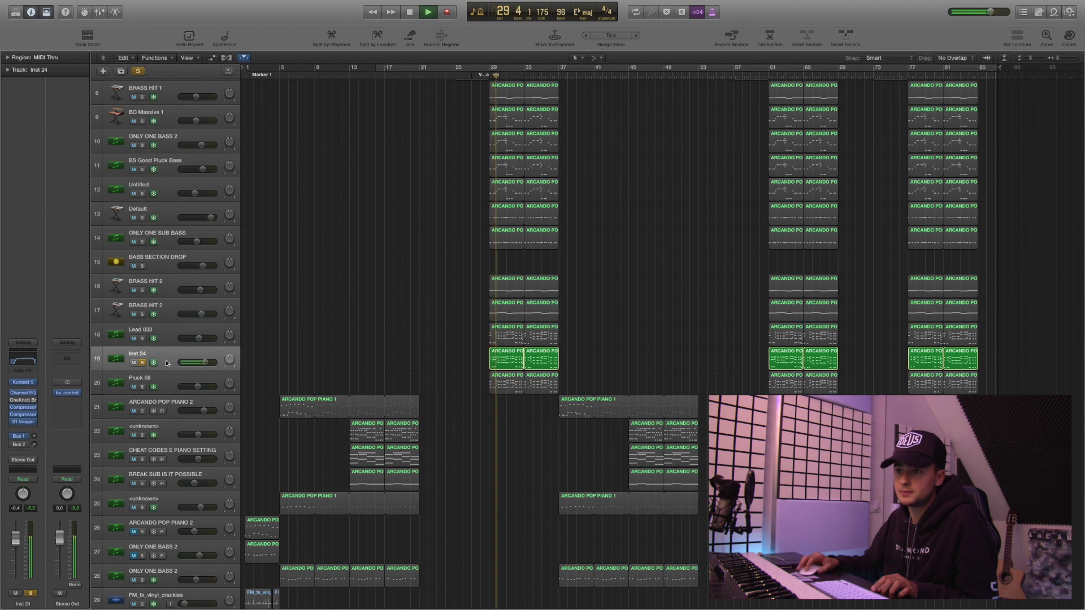
click(499, 362)
- Open Inst 24's first ARCANDO POP PIANO 1 region in the Piano Roll, then stop at bar 29
double_click(500, 362)
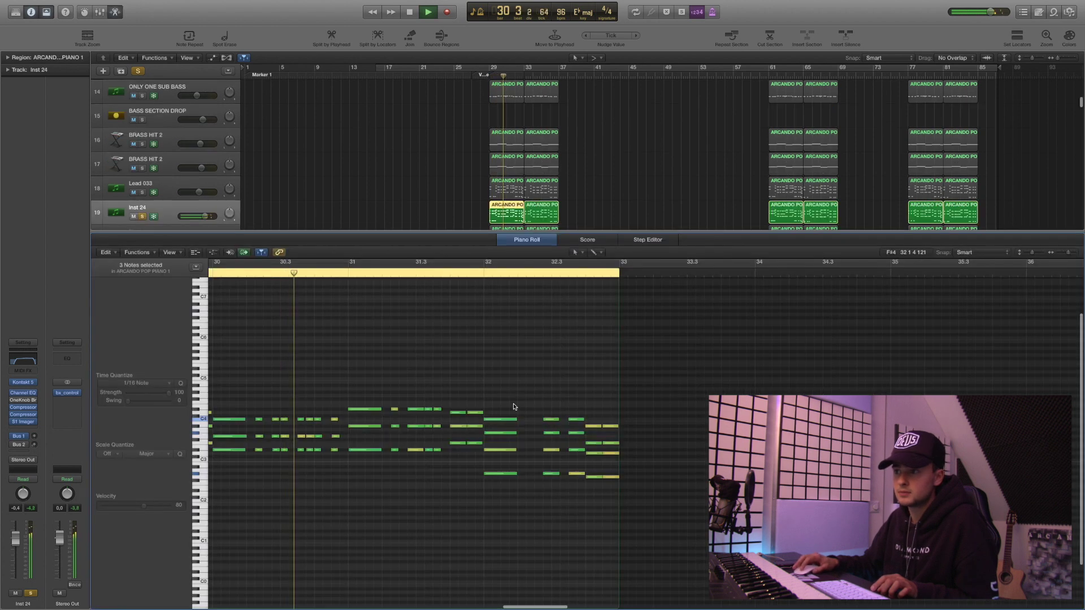
click(467, 220)
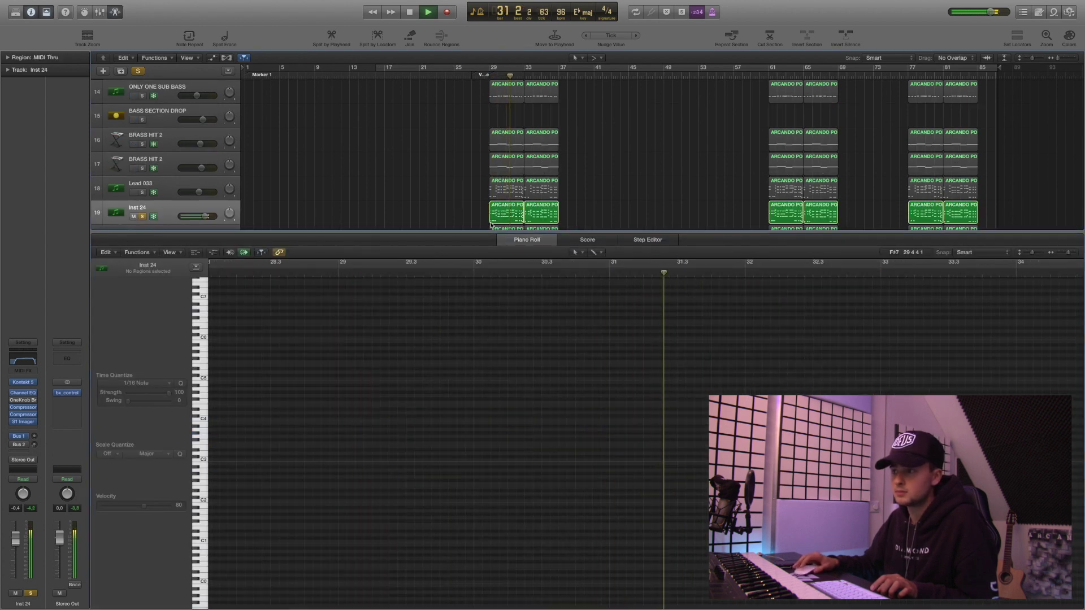
key(space)
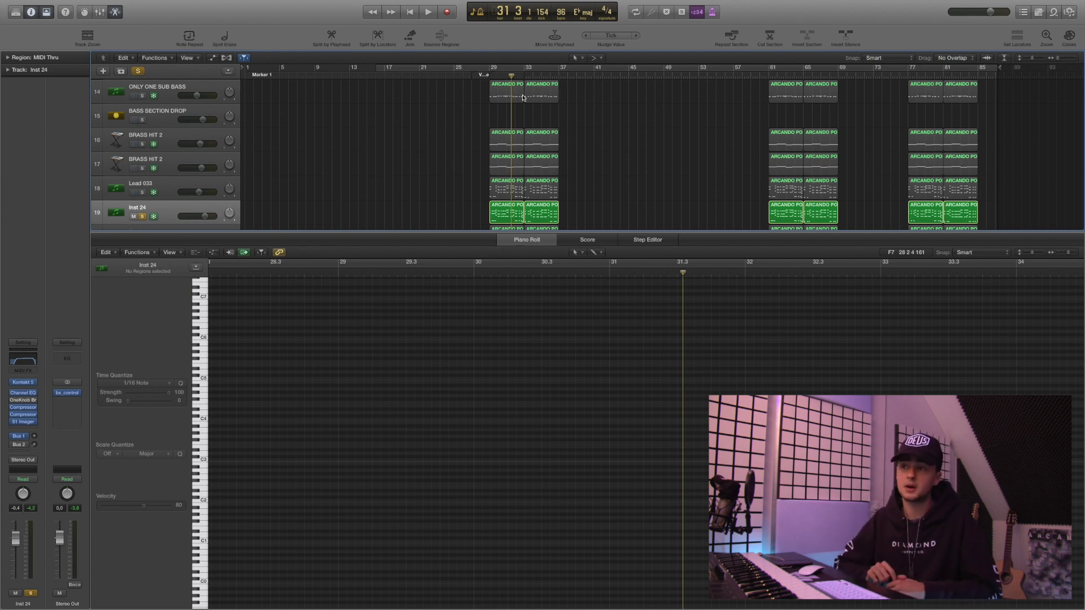
click(489, 75)
- Close the Piano Roll, clear the Inst 24 solo, then play Pluck 08 solo and unsolo it
key(e)
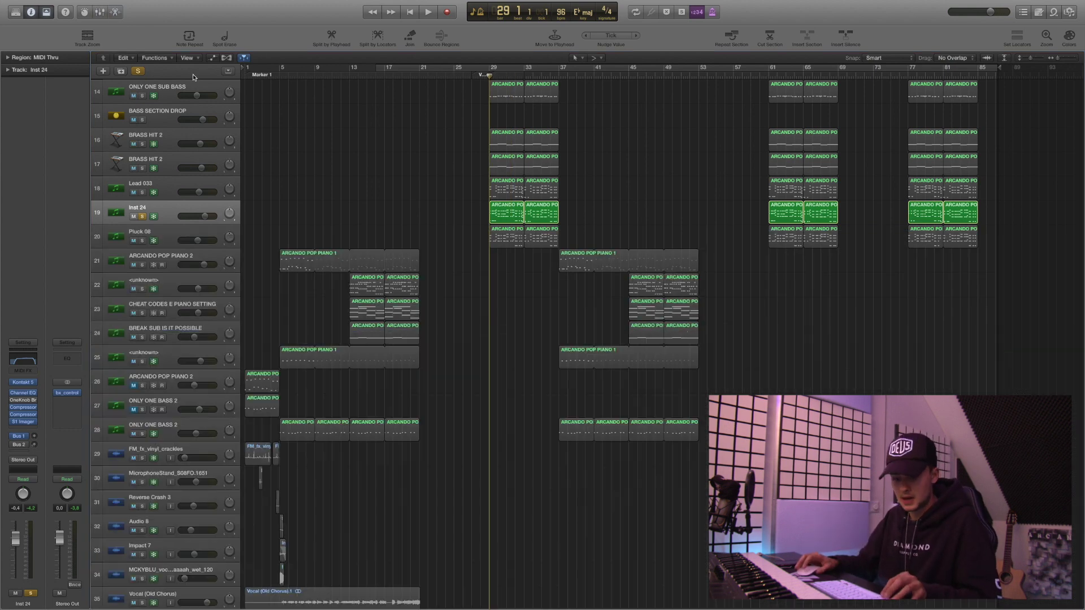
click(141, 72)
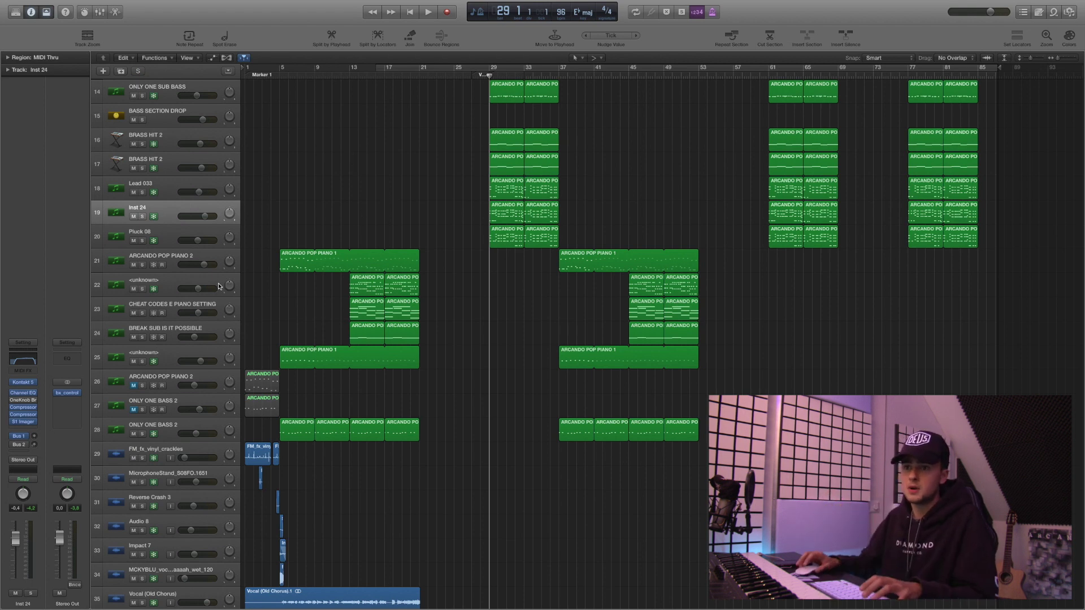
click(183, 231)
click(144, 241)
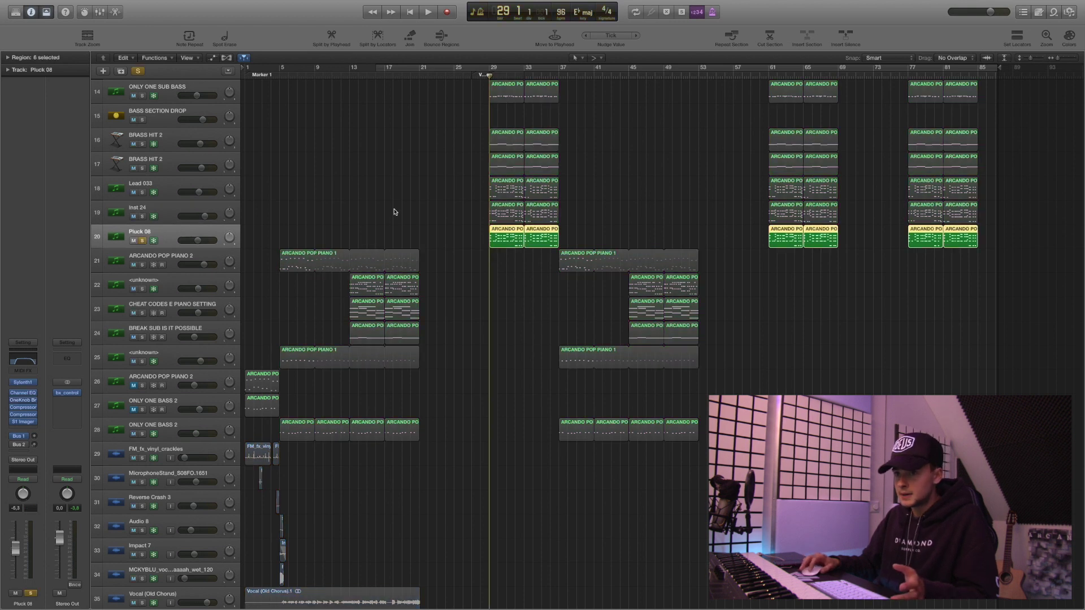
key(space)
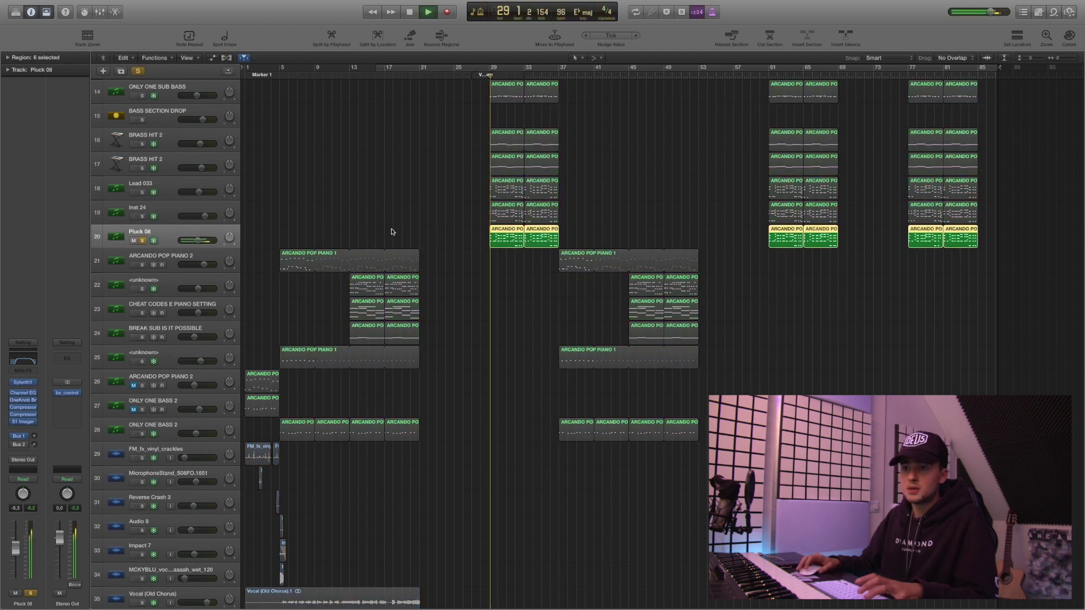
key(space)
click(142, 240)
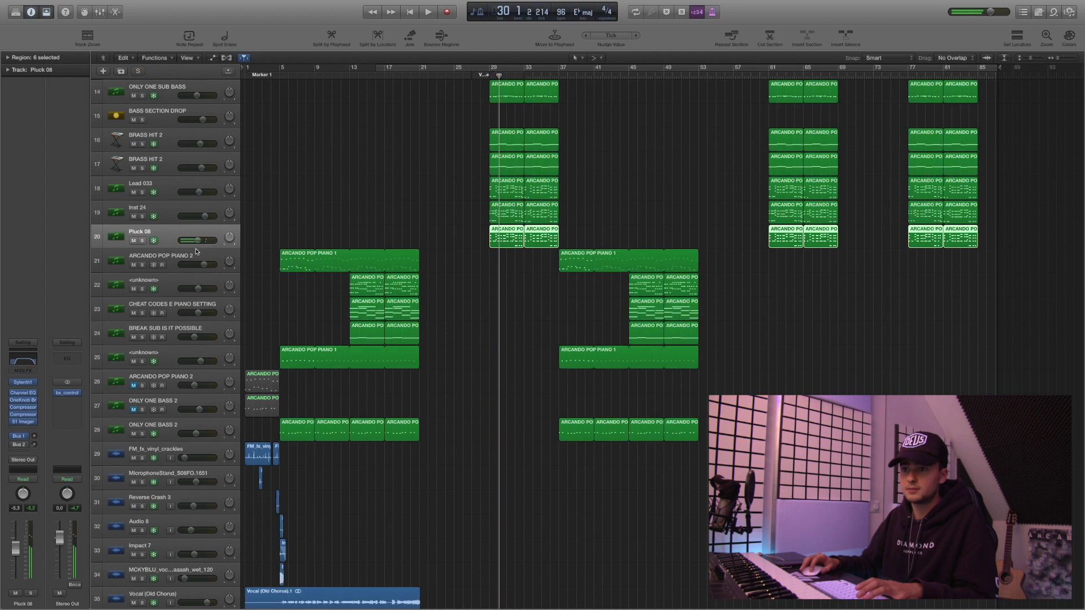
scroll(463, 341, down, 3)
- Return the playhead to bar 29 and solo Kick 14 down through the percussion and chop tracks
scroll(463, 340, up, 15)
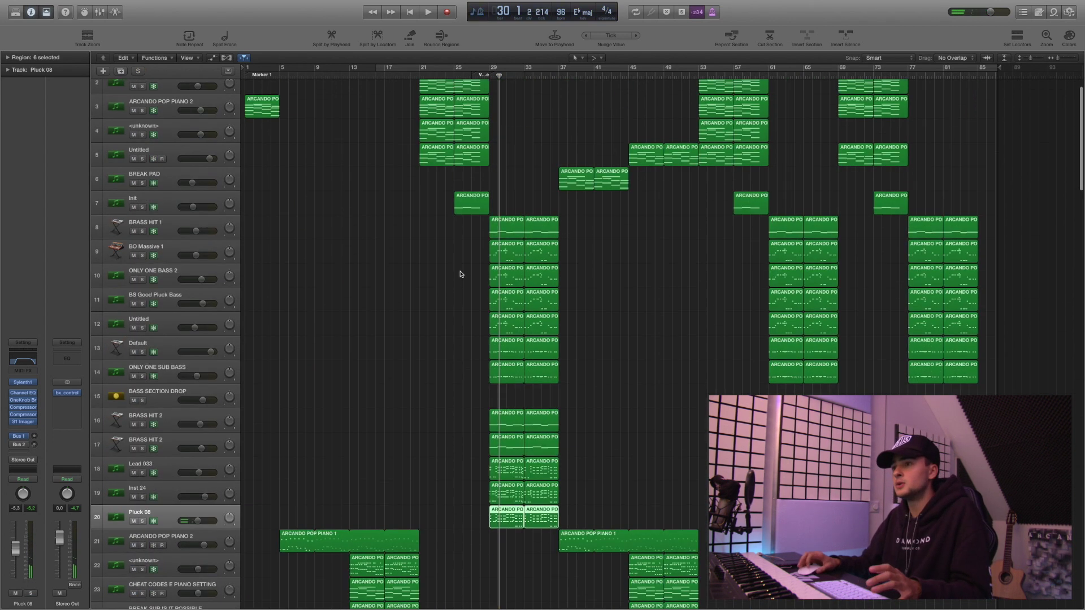
scroll(460, 274, down, 13)
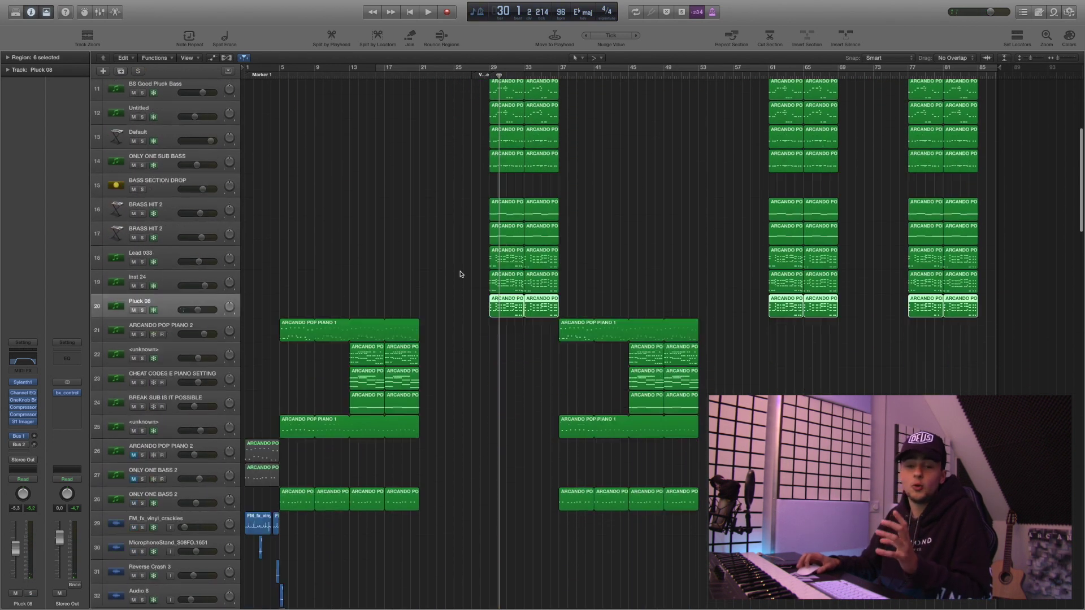
scroll(461, 274, down, 20)
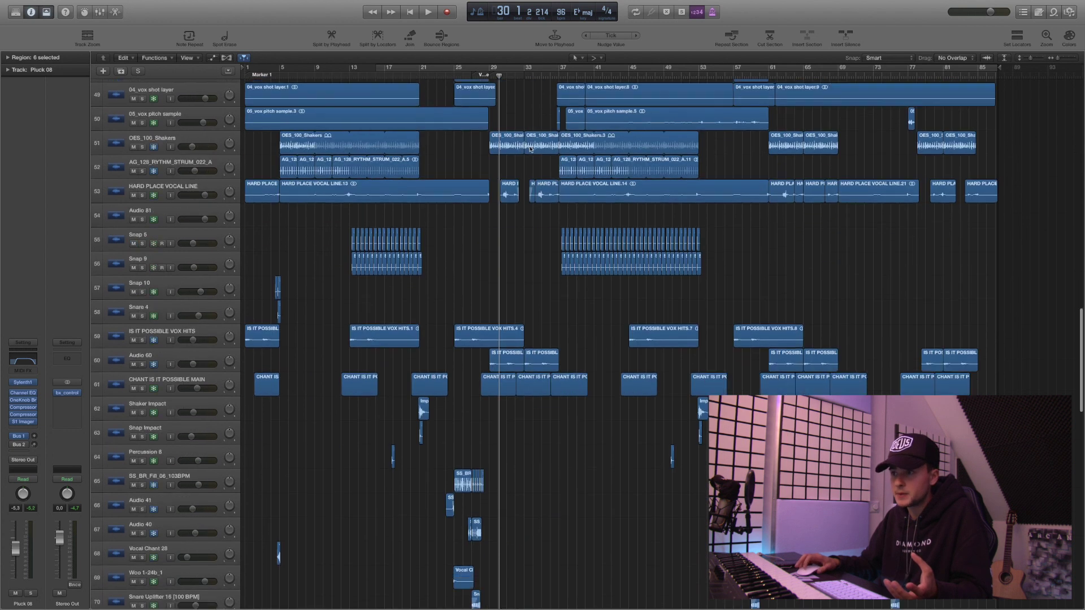
scroll(509, 243, down, 17)
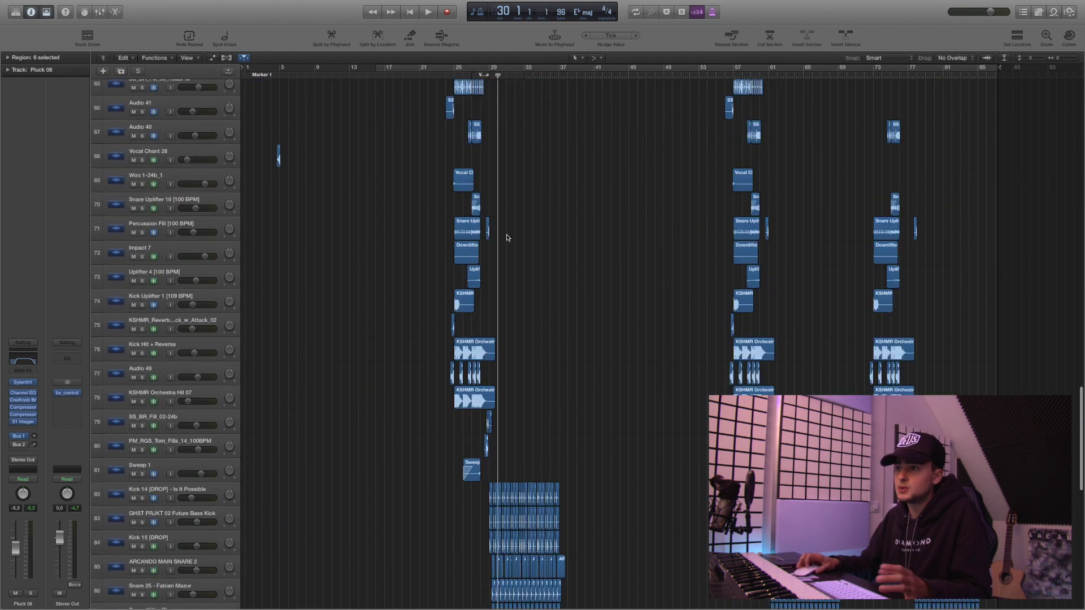
key(comma)
scroll(483, 198, down, 5)
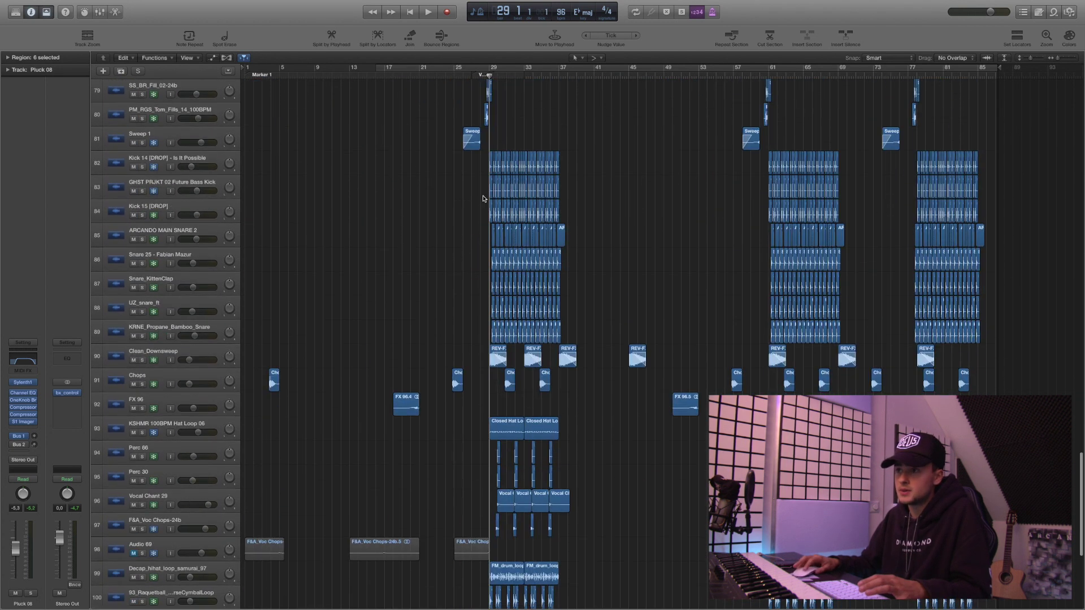
scroll(151, 133, down, 1)
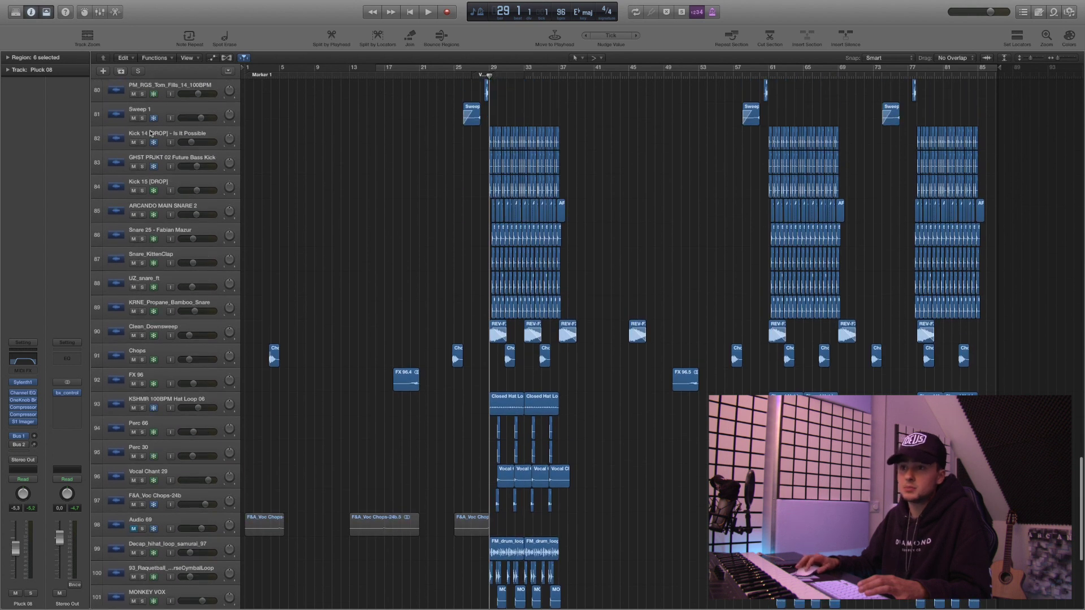
drag(142, 167, 141, 408)
drag(131, 446, 145, 579)
- Add MONKEY VOX, Hat Loop FULL and Crash 2 to the solo, then play from bar 29 and stop
scroll(446, 264, down, 5)
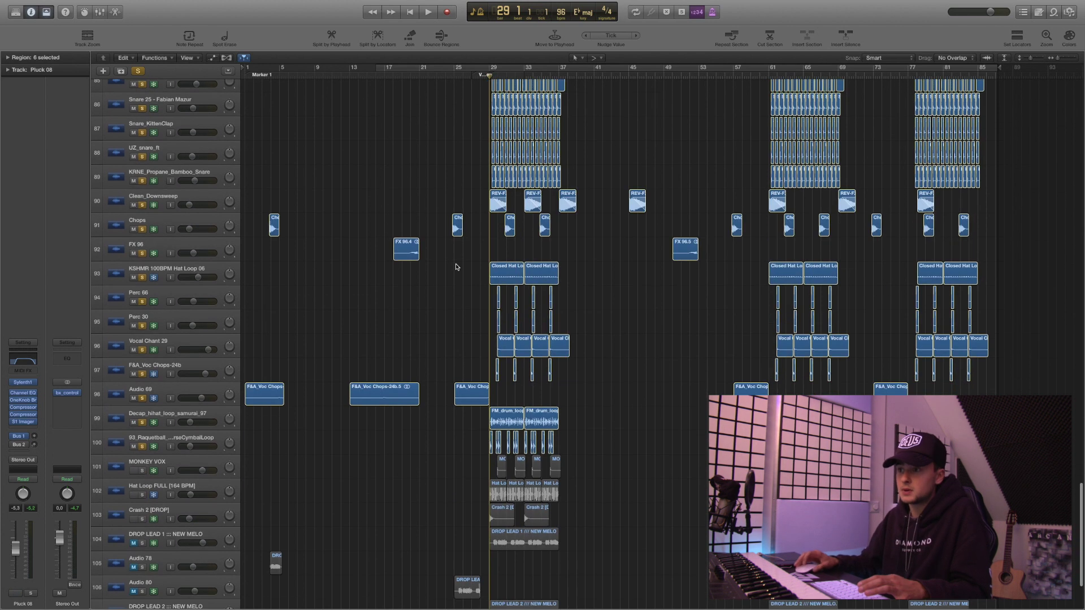
drag(143, 470, 161, 519)
key(space)
scroll(435, 427, up, 5)
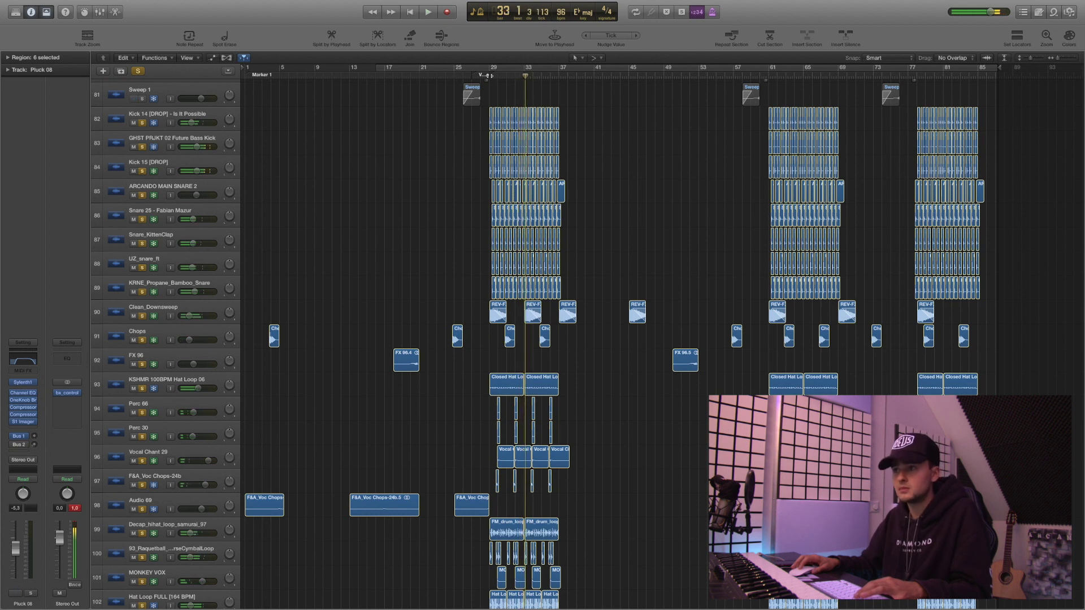
key(space)
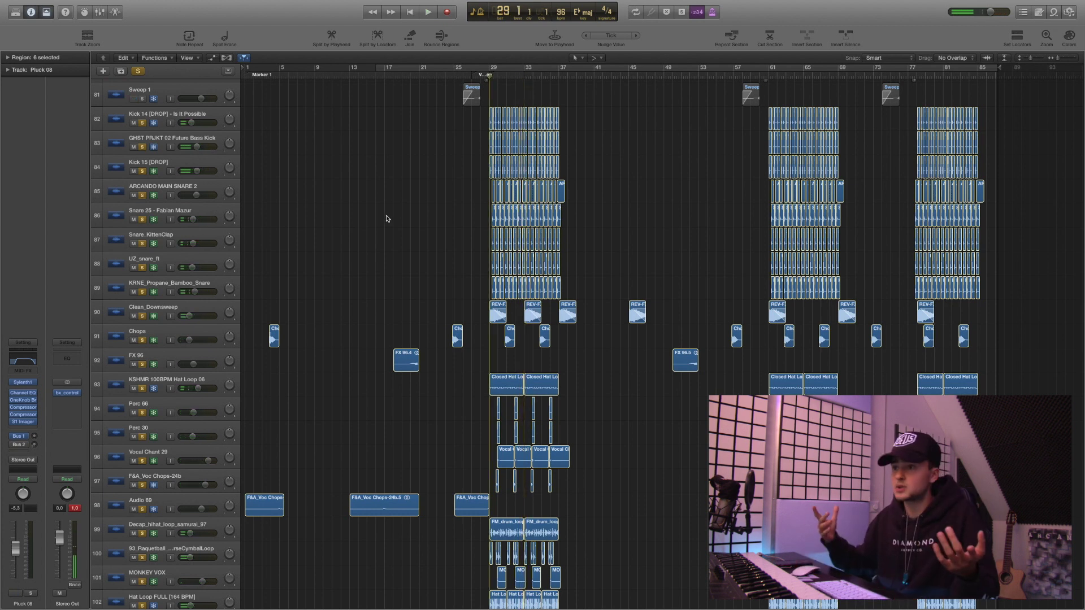
- Clear all solos, then play the three kick tracks soloed and unsolo them
key(ctrl+alt+super+s)
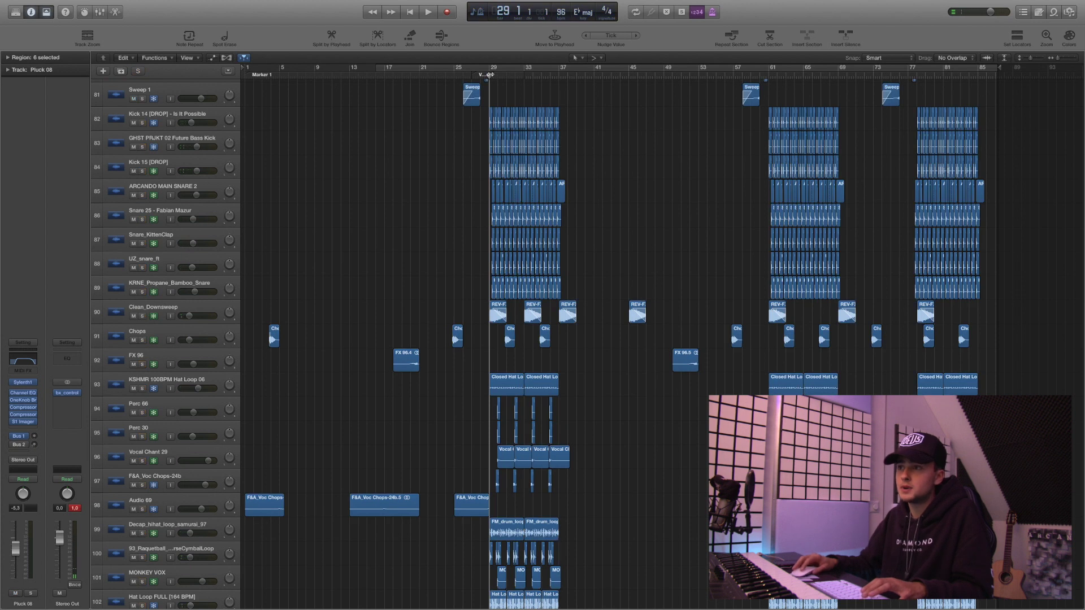
key(s)
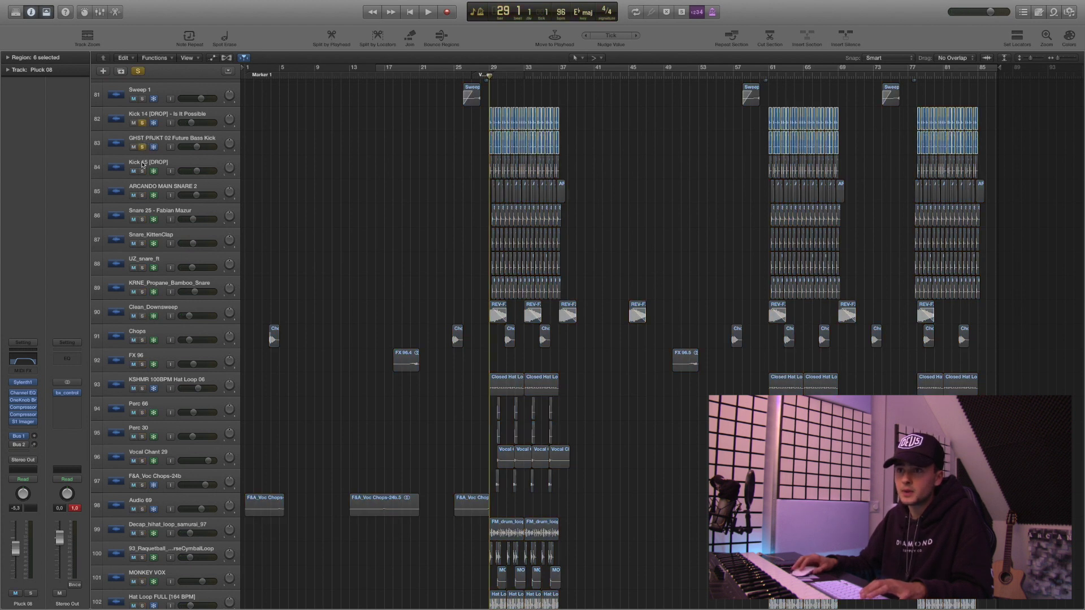
key(space)
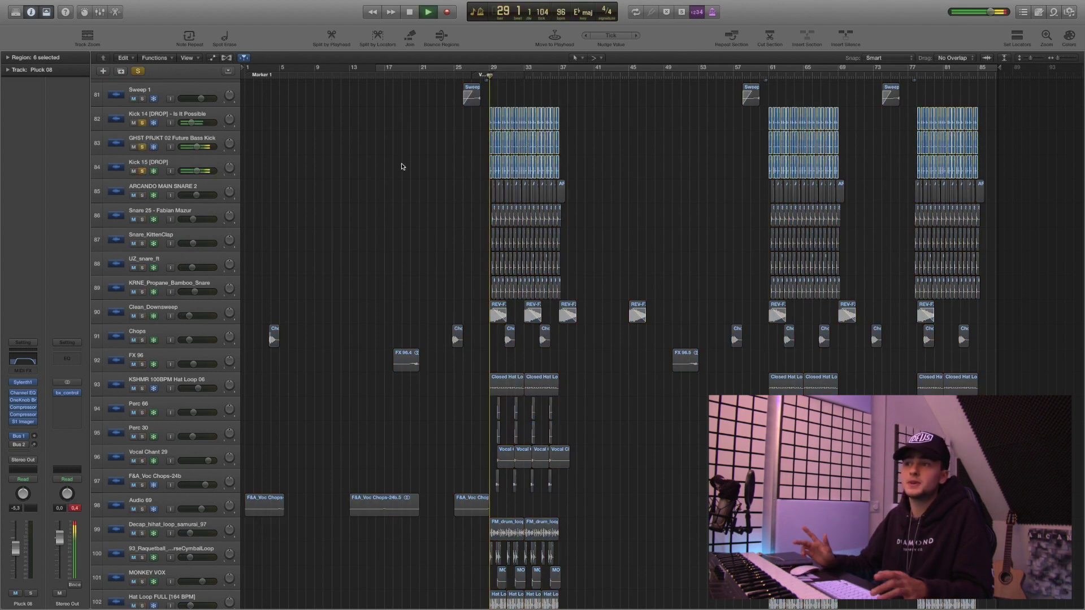
key(space)
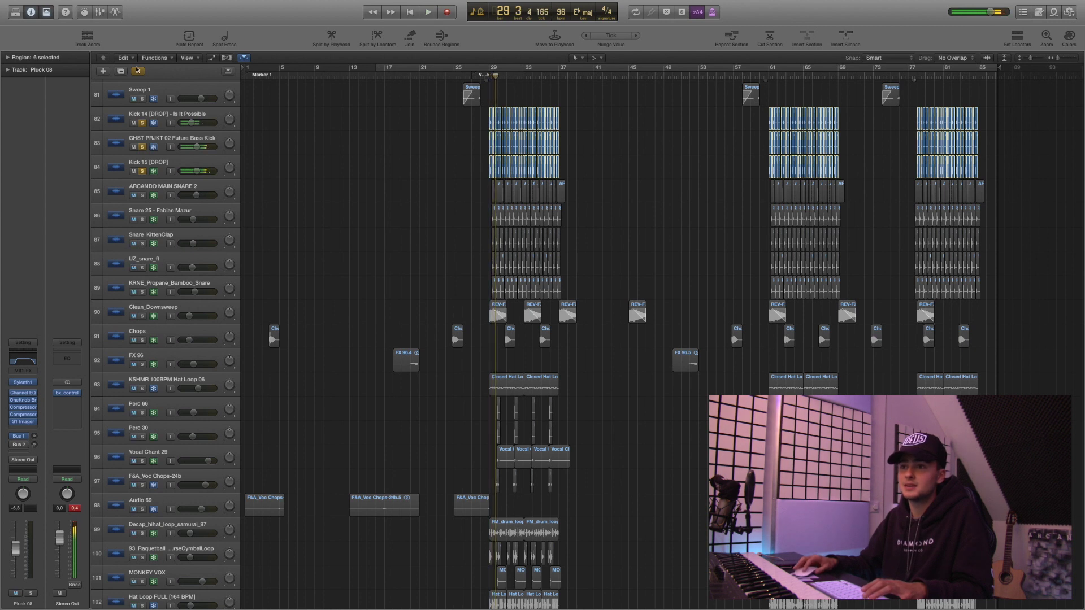
key(s)
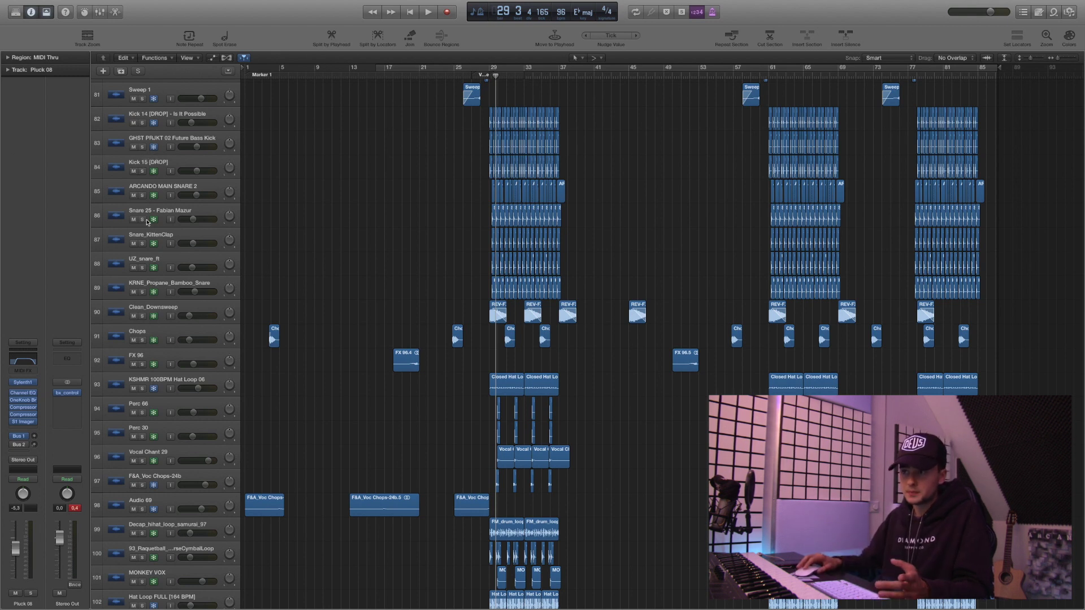
- Solo the four snare tracks, Snare 25 through KRNE_Propane_Bamboo_Snare, leaving Clean_Downsweep unsoloed
drag(142, 220, 144, 306)
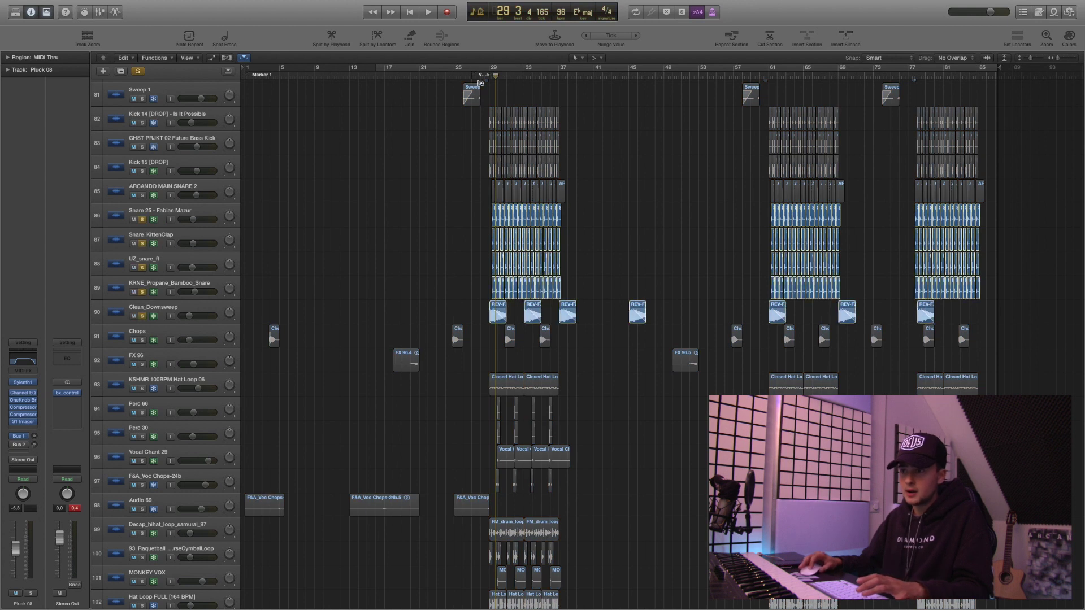
key(space)
click(146, 317)
- Play the soloed snares briefly, stop, and clear all solos
key(space)
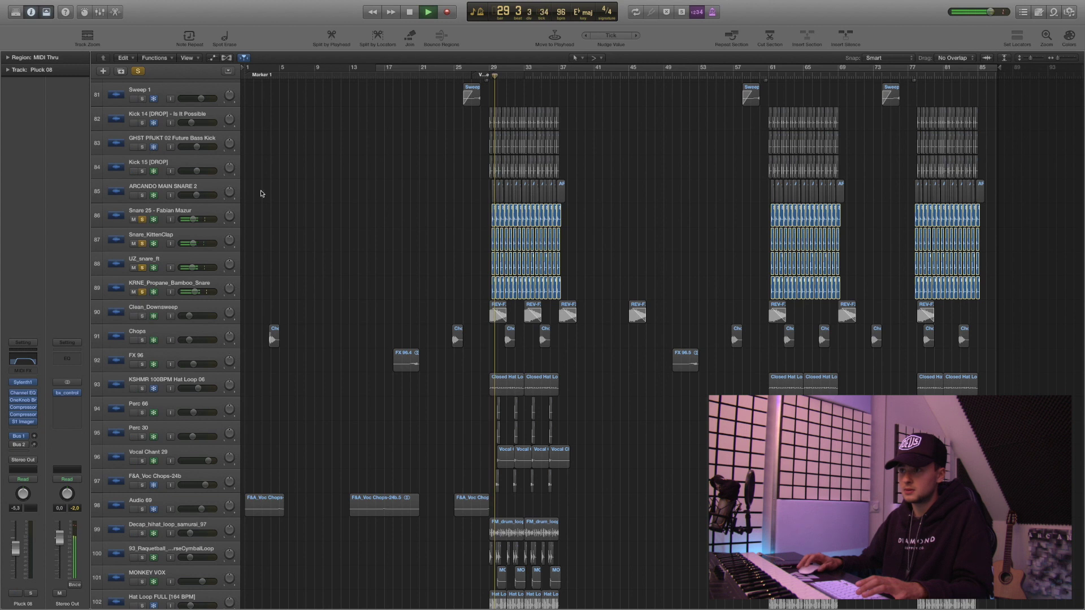
key(space)
click(140, 71)
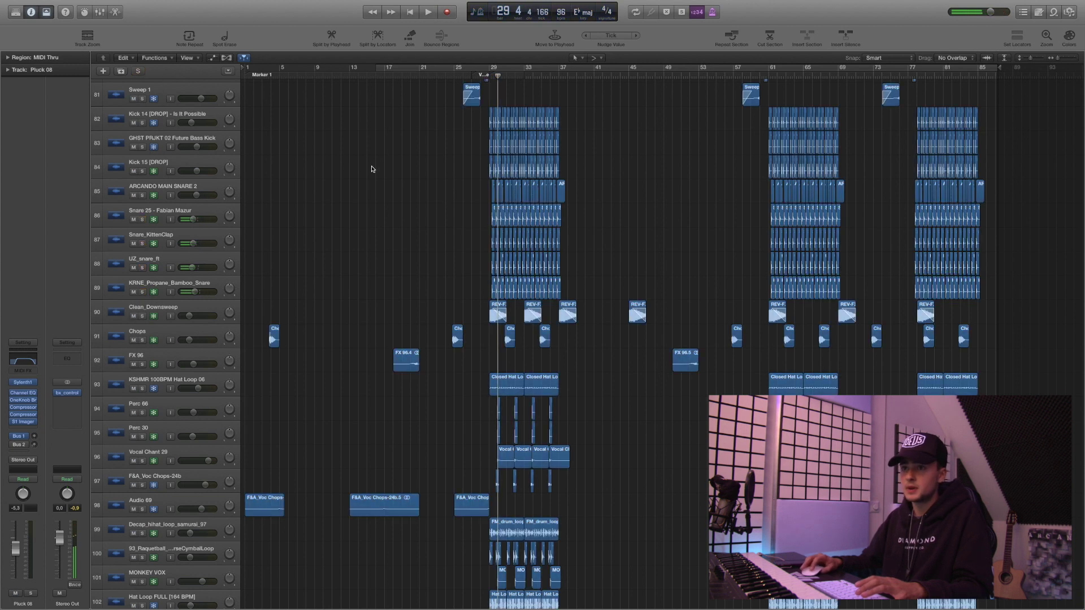
- Play Decap_hihat loop, Hat Loop FULL and Crash 2 [DROP] soloed from just before bar 29, then clear solos
scroll(371, 170, down, 5)
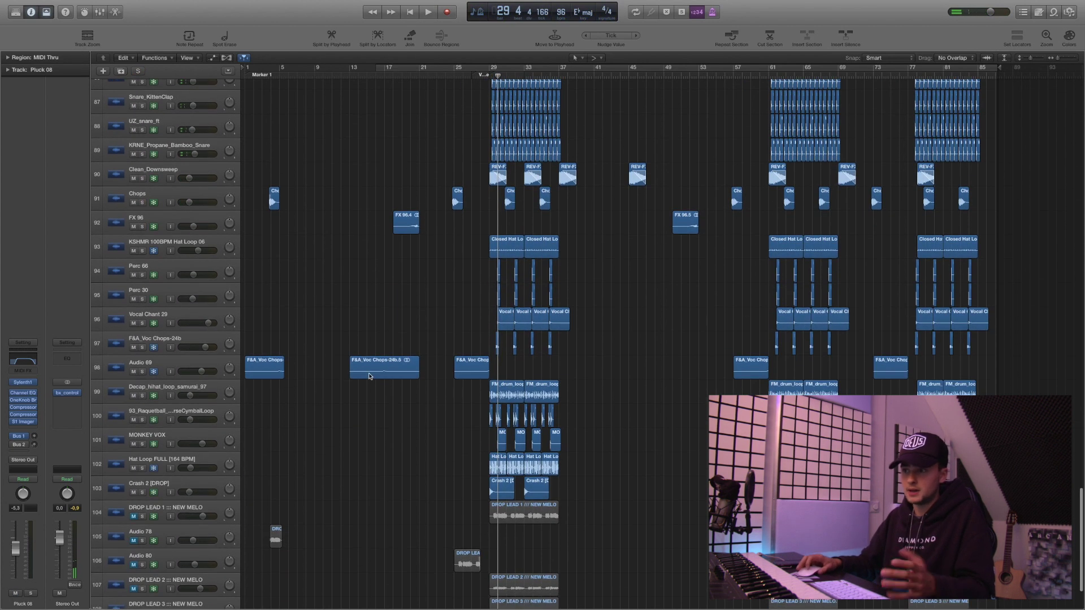
click(142, 396)
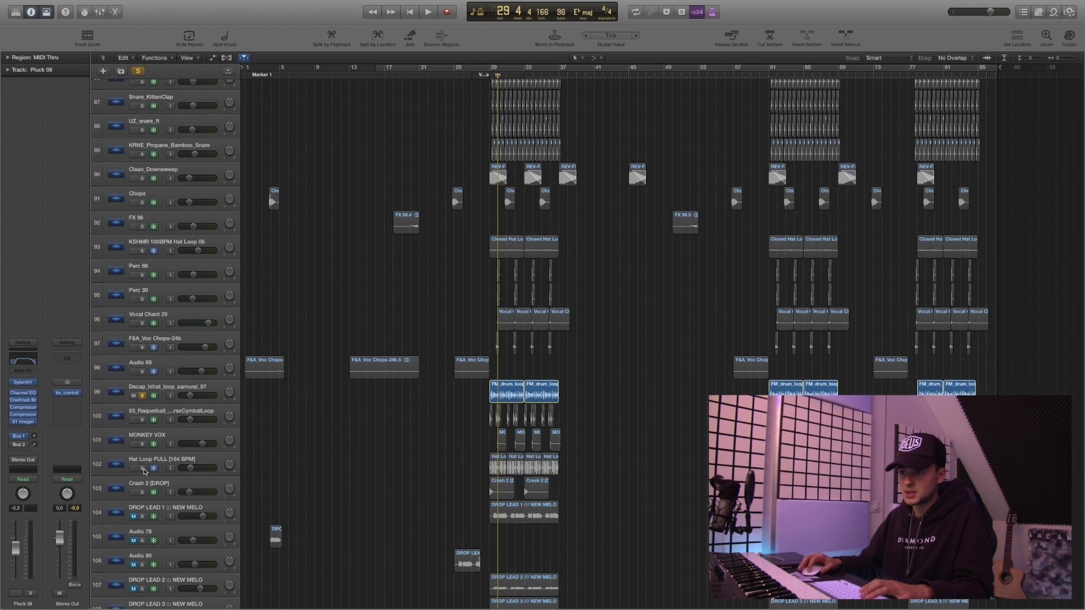
click(141, 469)
click(142, 492)
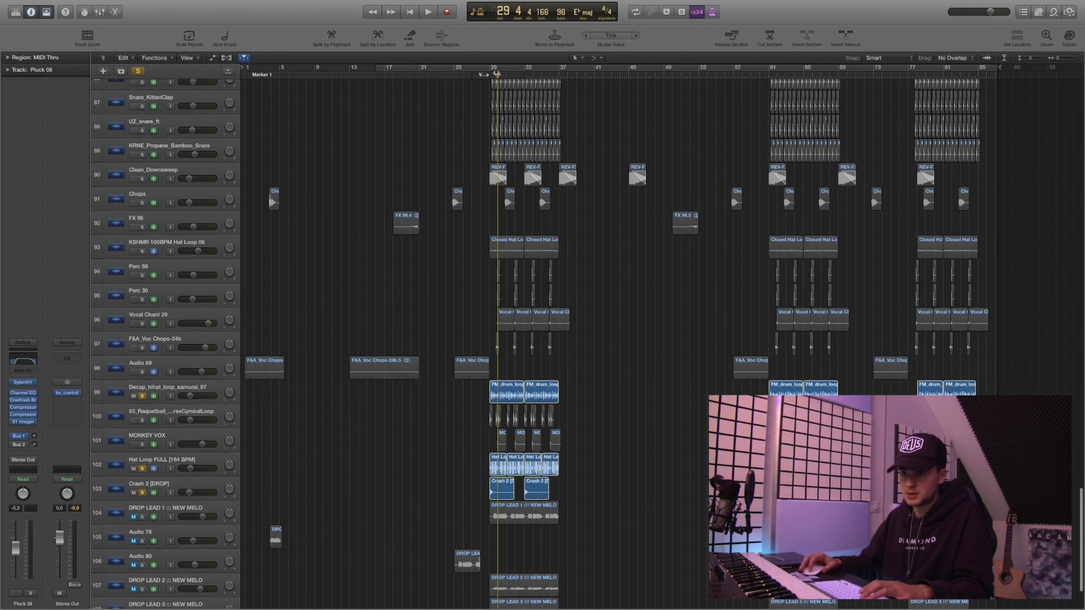
drag(496, 74, 489, 74)
key(space)
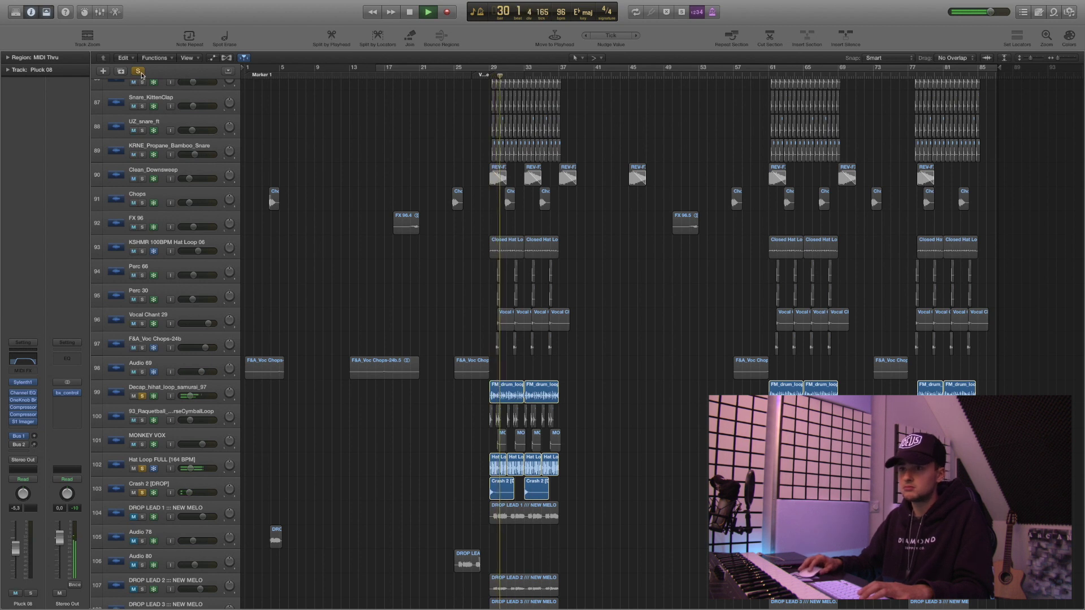
key(space)
click(139, 72)
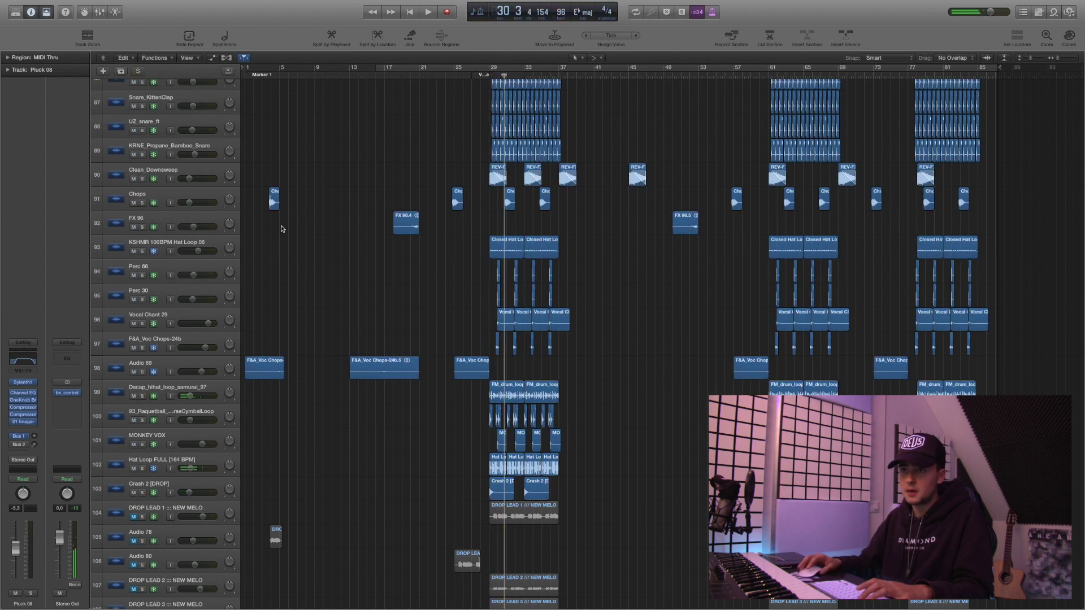
- Play the Chops track soloed from bar 30 beat 3, then clear solos
scroll(282, 228, down, 3)
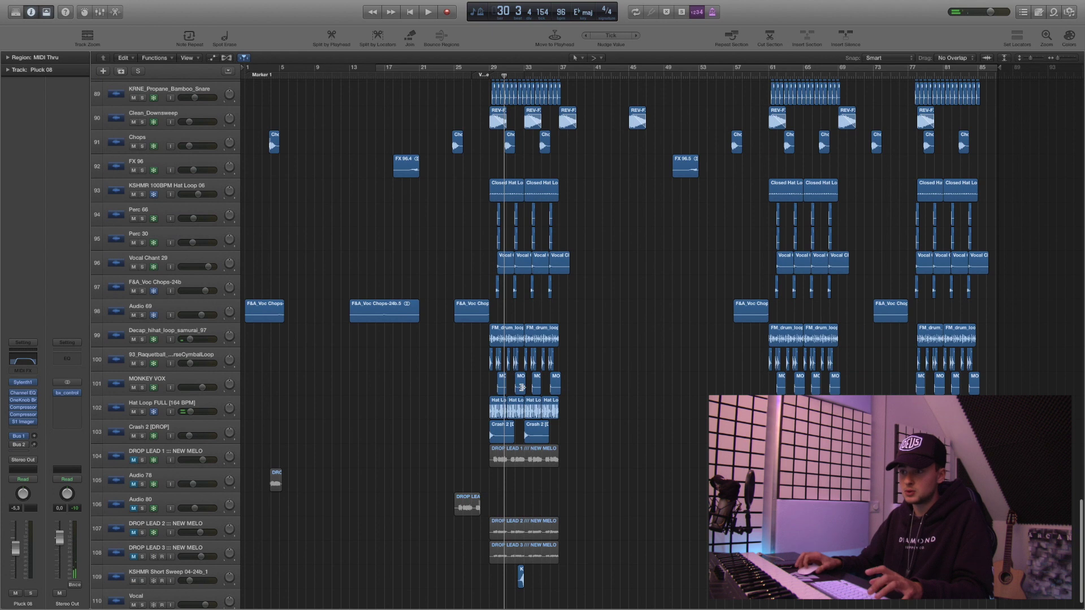
scroll(522, 387, down, 1)
scroll(521, 388, up, 2)
click(499, 74)
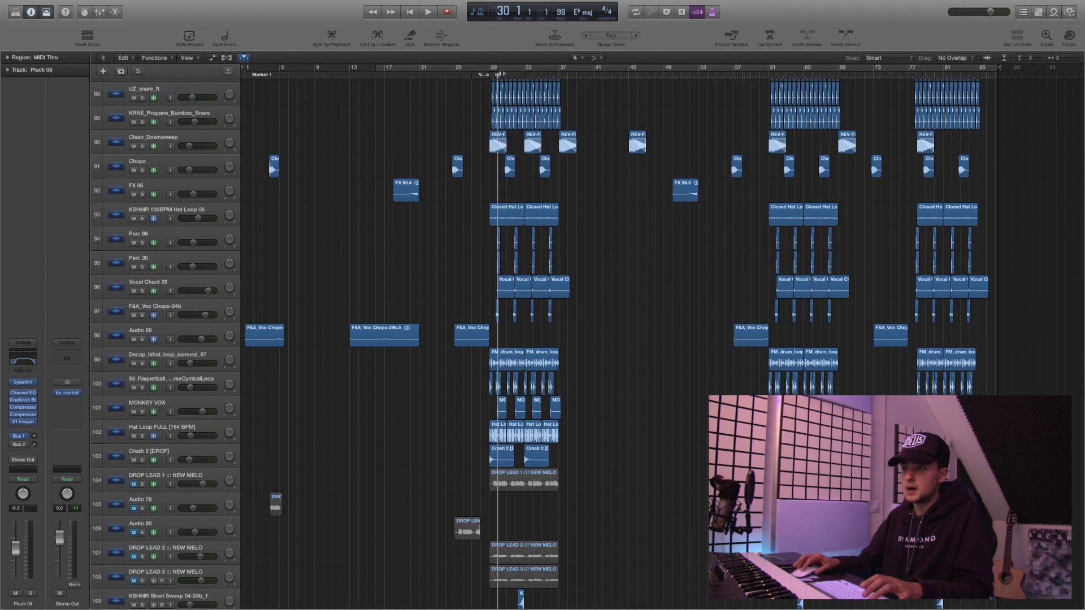
drag(499, 74, 504, 75)
click(142, 170)
key(space)
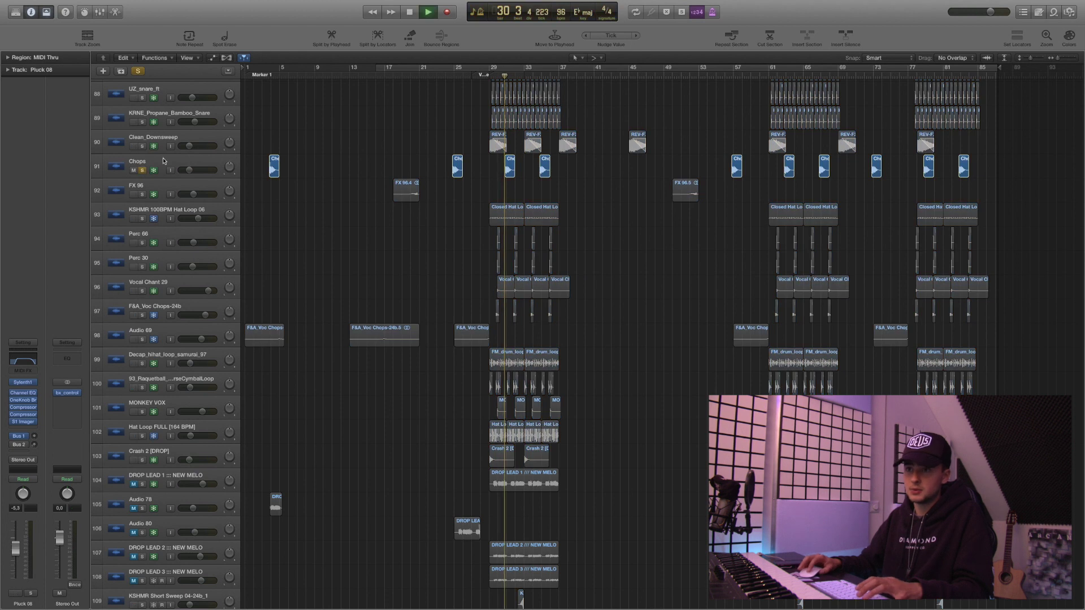
key(space)
click(138, 70)
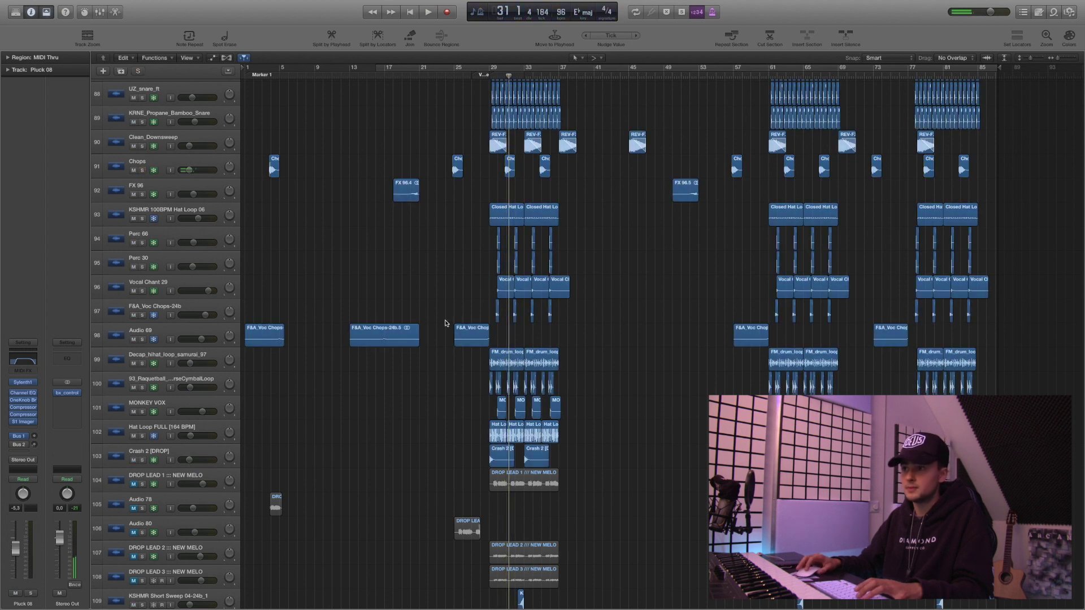
- Play F&A_Voc Chops-24b soloed from bar 29, clear its solo, and mute Audio 69
click(142, 316)
key(comma)
key(comma)
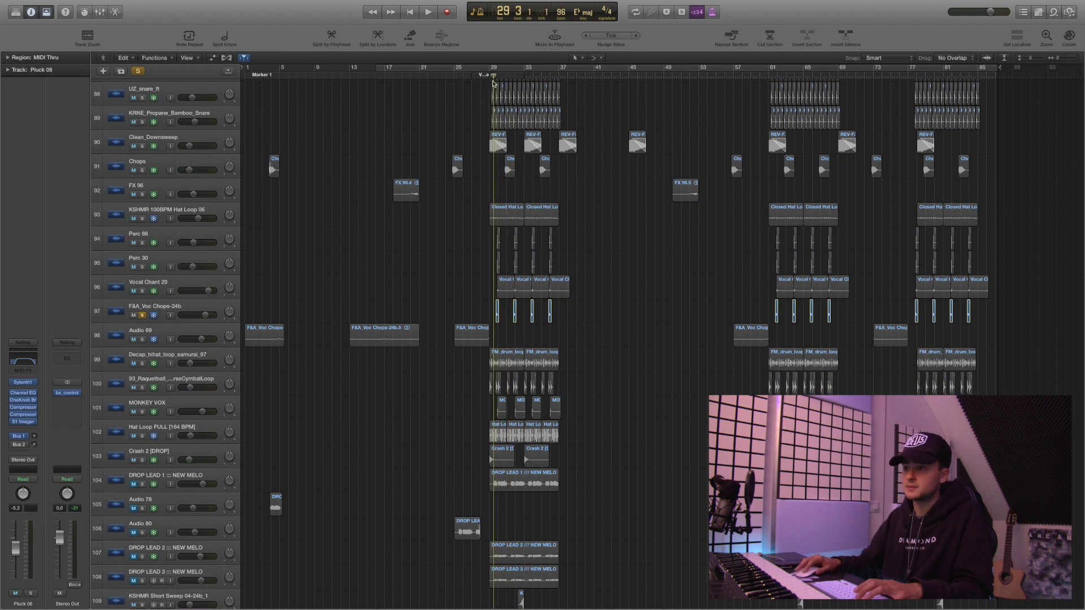
key(space)
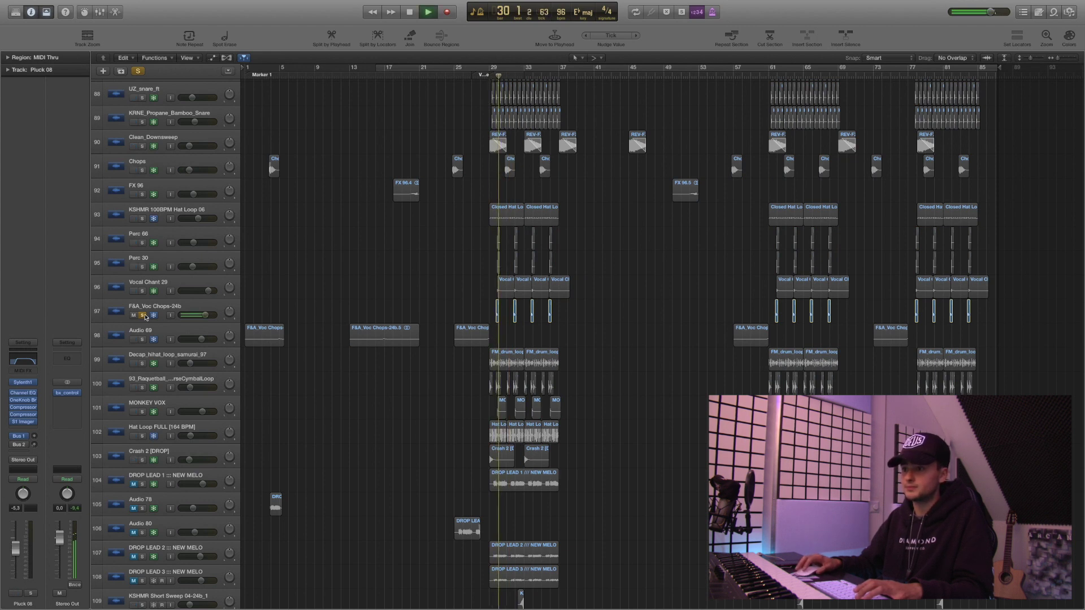
key(s)
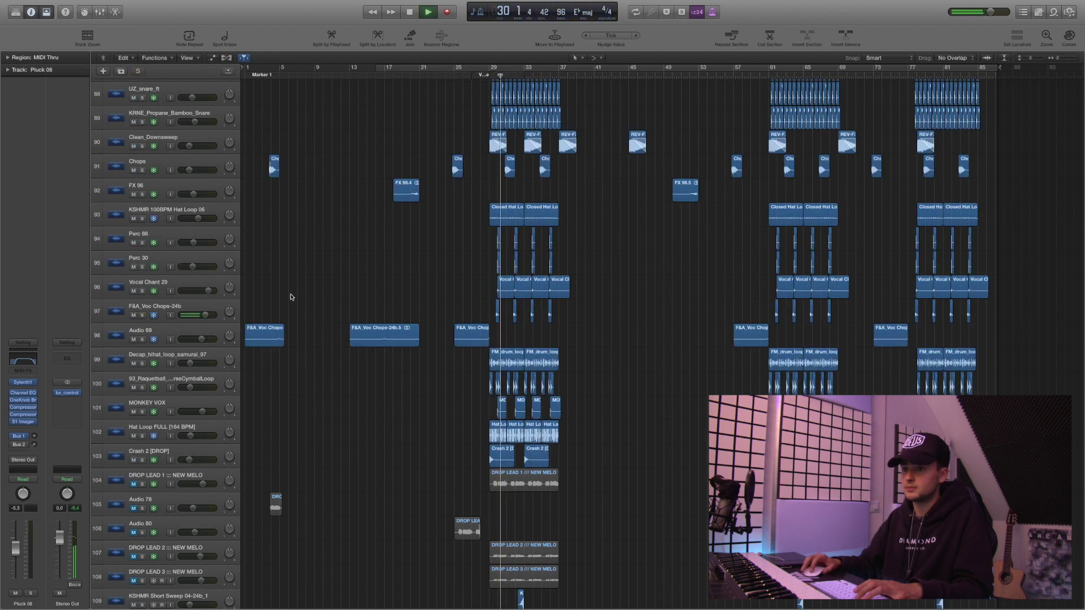
click(134, 340)
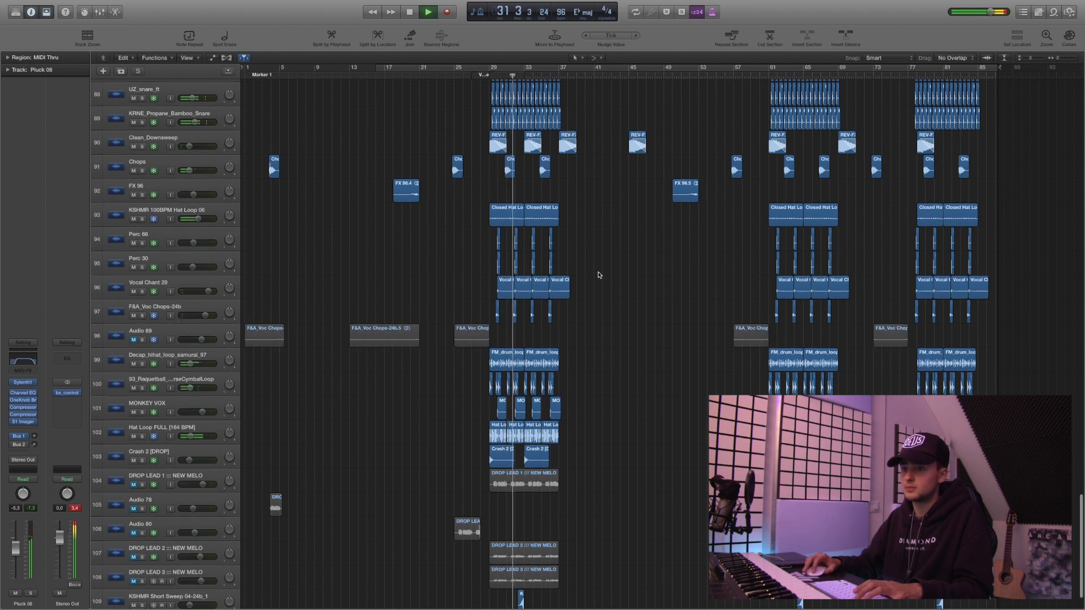
scroll(593, 276, up, 3)
- Stop playback and add a new audio track, Audio 1, from the Track menu
scroll(605, 260, up, 10)
key(space)
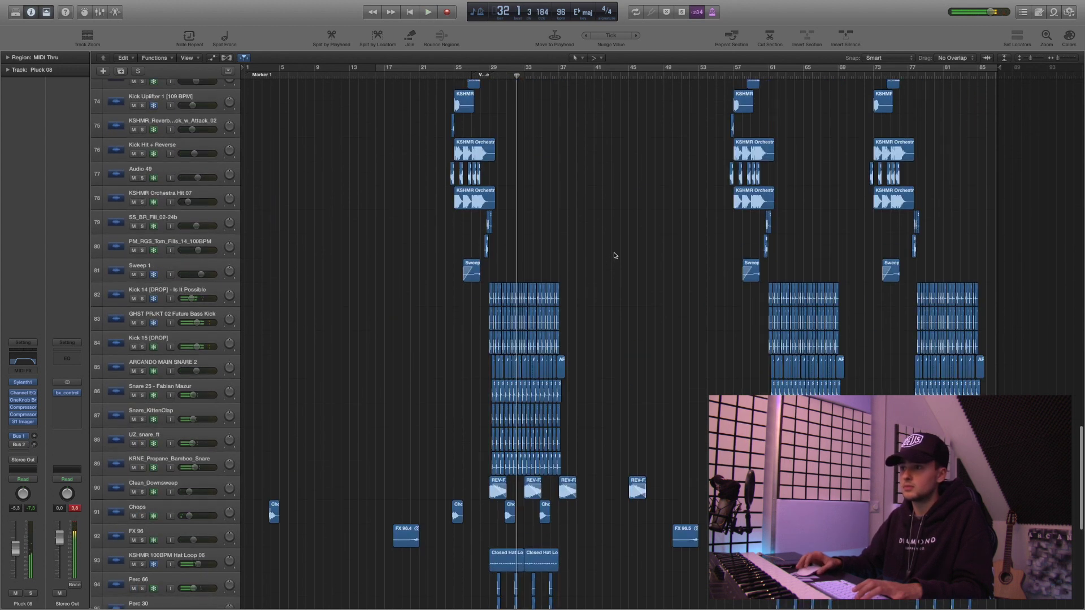
scroll(613, 260, up, 6)
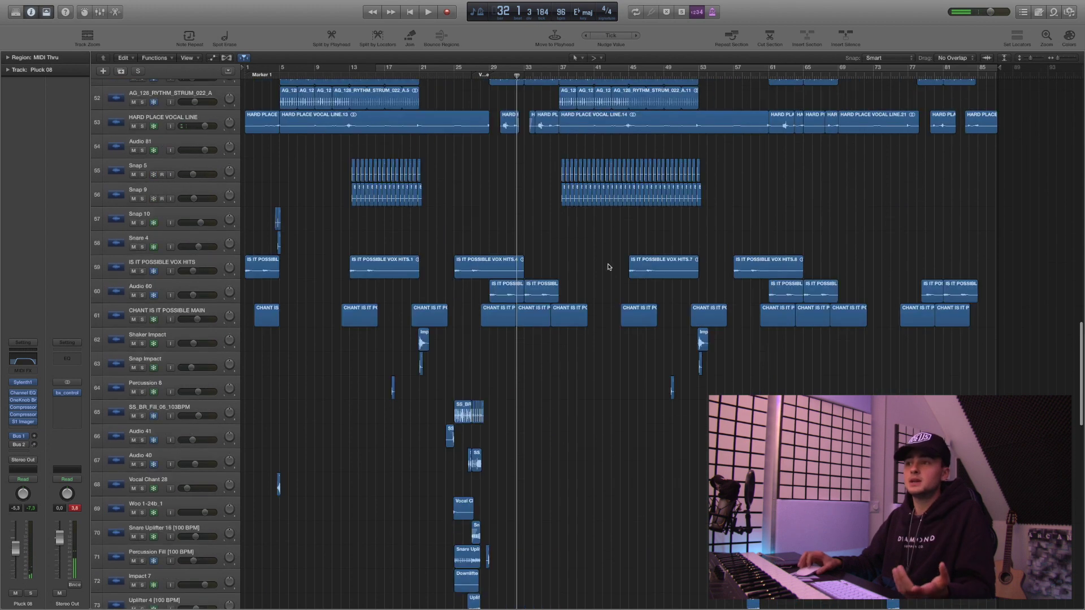
scroll(600, 288, down, 19)
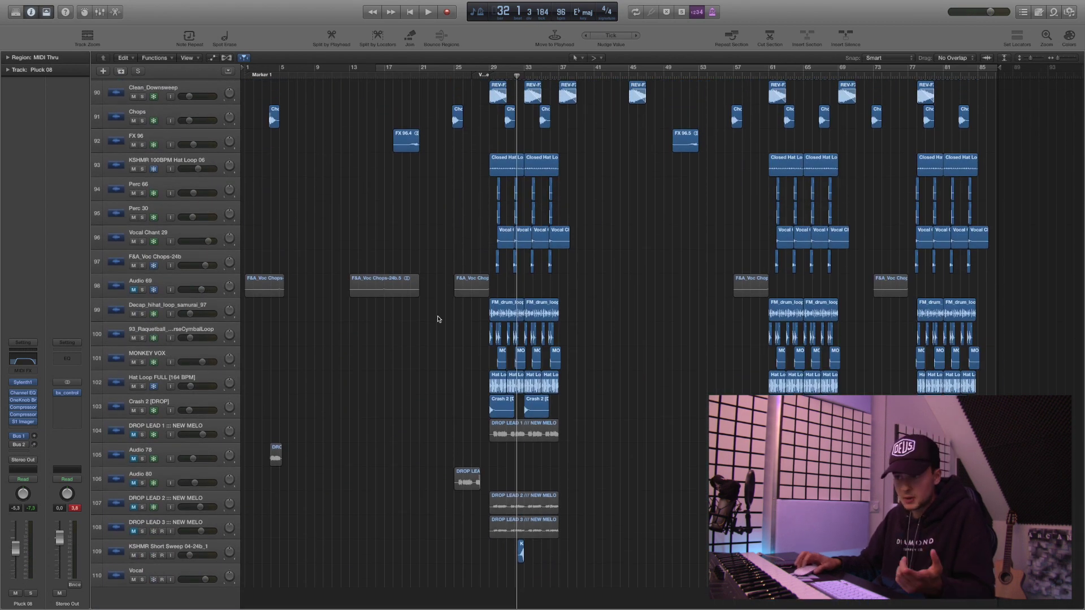
click(116, 5)
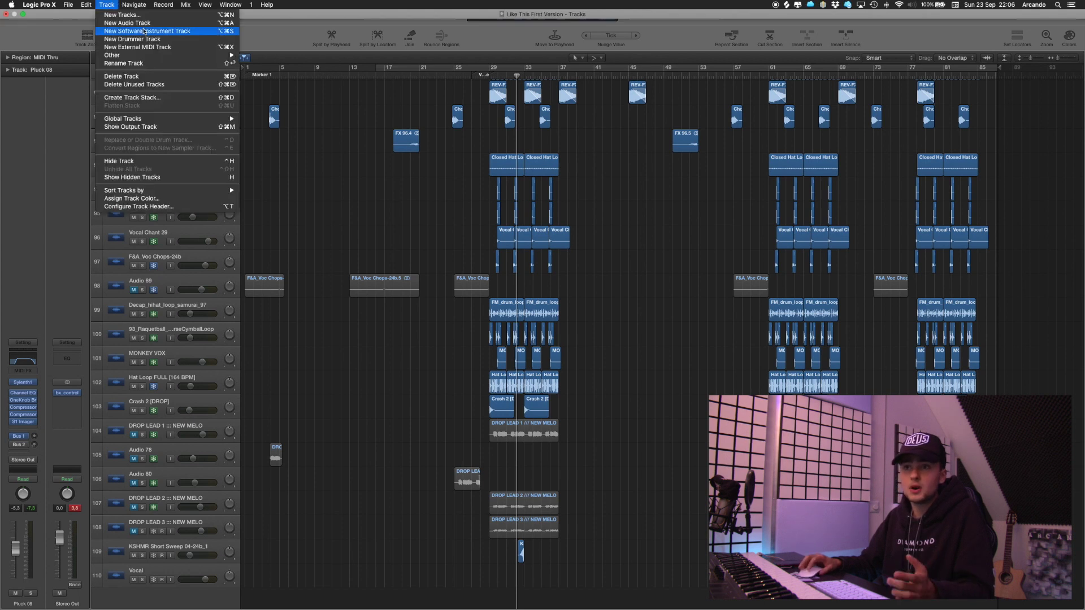
click(417, 346)
- Exit Logic's full-screen view
scroll(409, 434, up, 20)
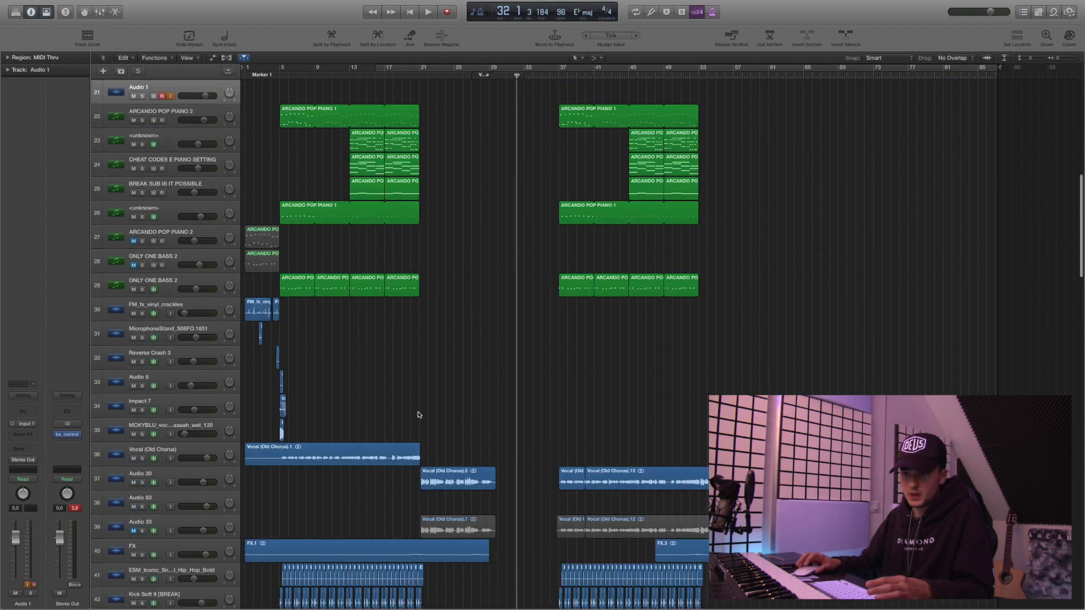
scroll(276, 382, down, 1)
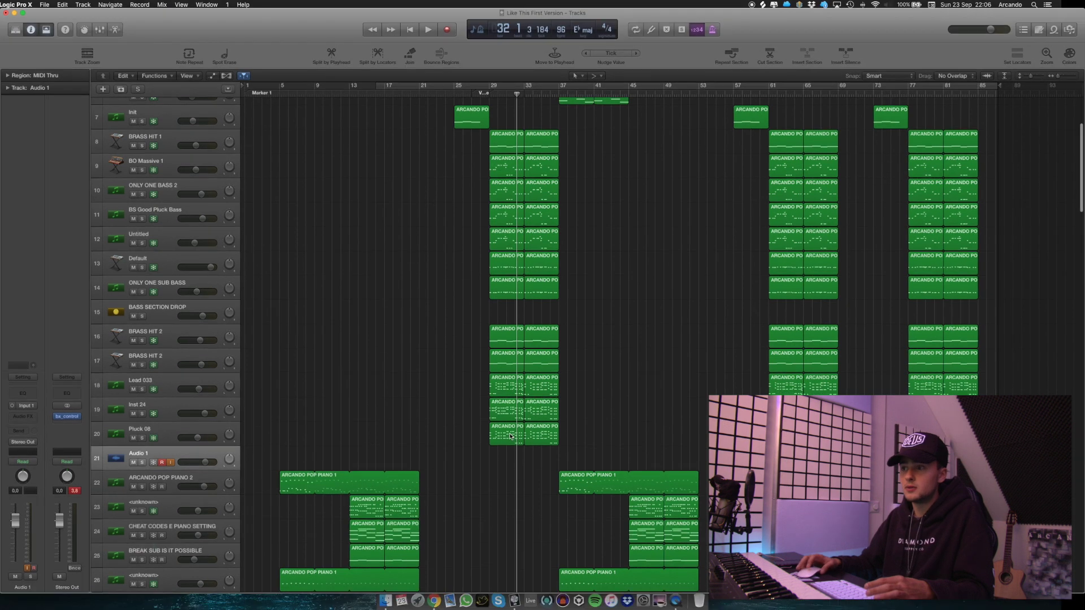
key(ctrl+super+f)
- Drag VOCAL CUT DROP.wav from a Desktop Finder window onto the Audio 1 track at bar 29
key(super+n)
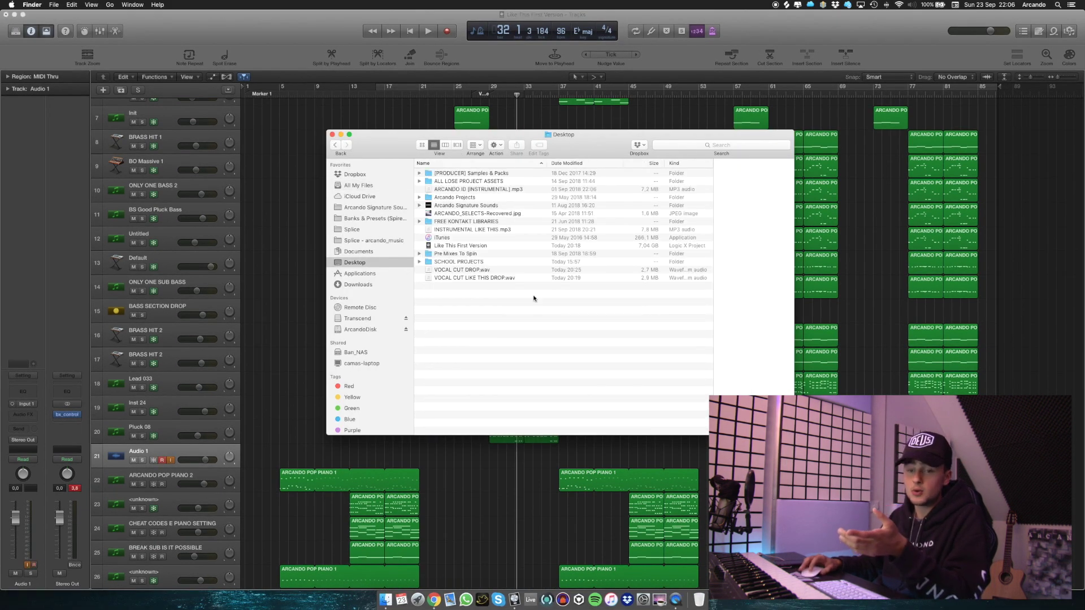
click(478, 270)
drag(479, 135, 762, 112)
drag(741, 248, 476, 461)
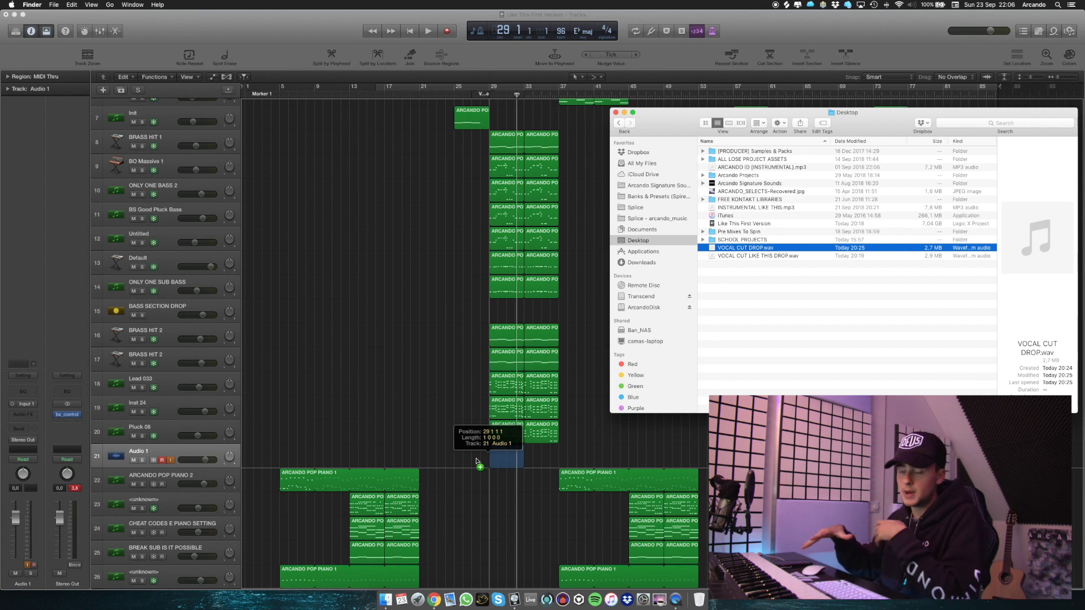
drag(476, 461, 477, 460)
click(519, 68)
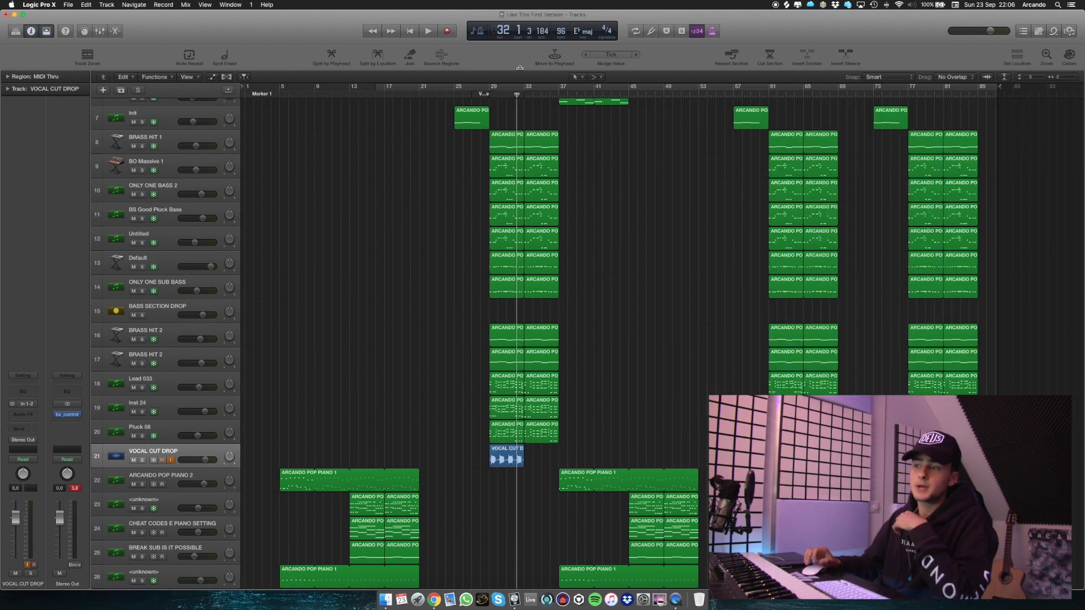
- Solo the VOCAL CUT DROP region's track at bar 29 and load the KARRA VOCAL CUT PROCESS channel strip
click(490, 90)
drag(1059, 78, 1065, 77)
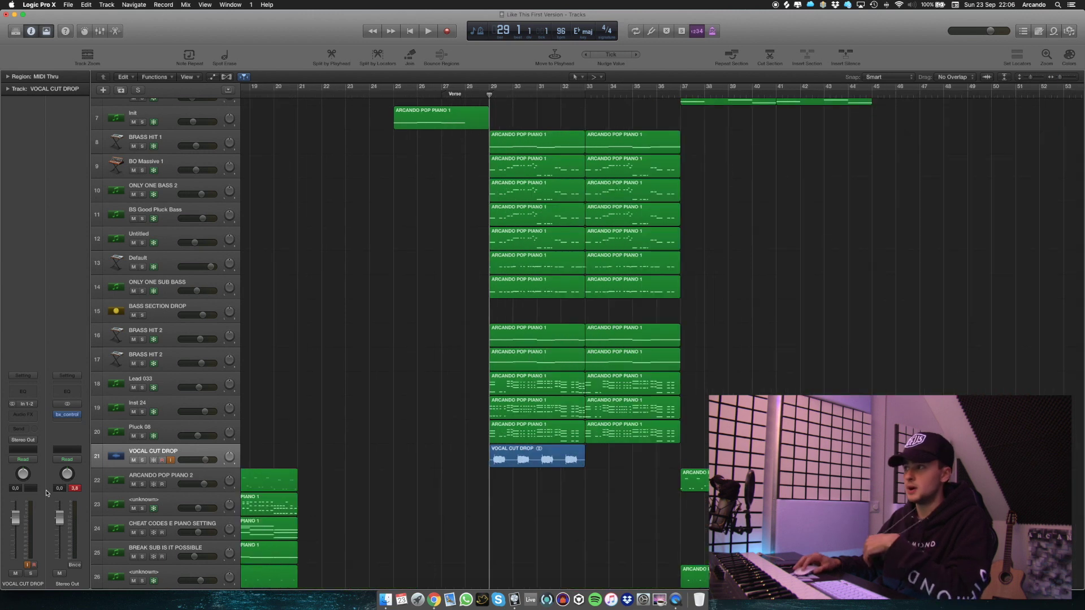
click(158, 452)
click(142, 460)
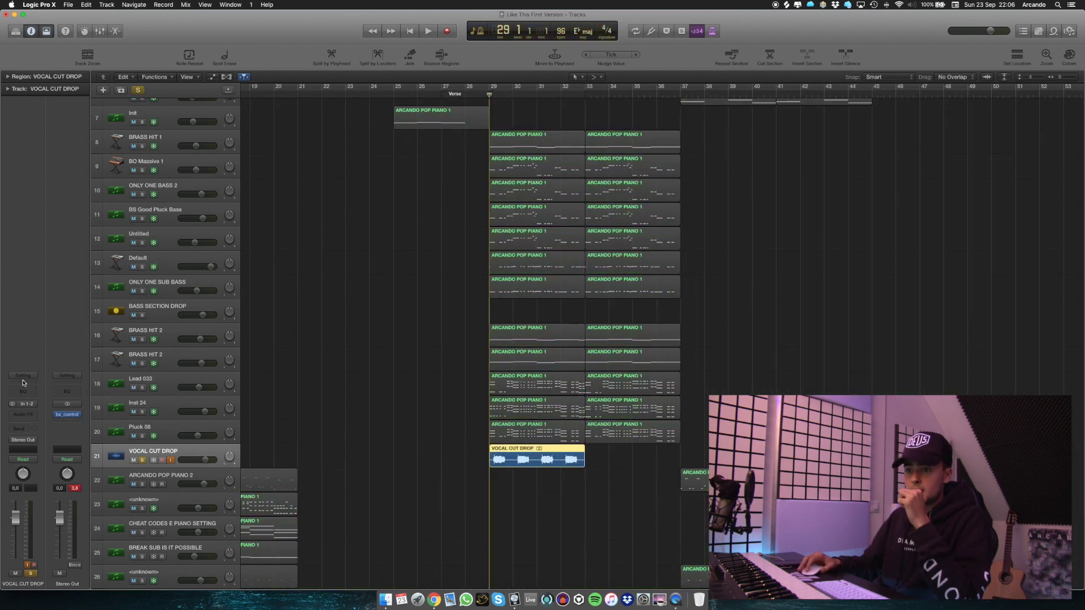
click(23, 375)
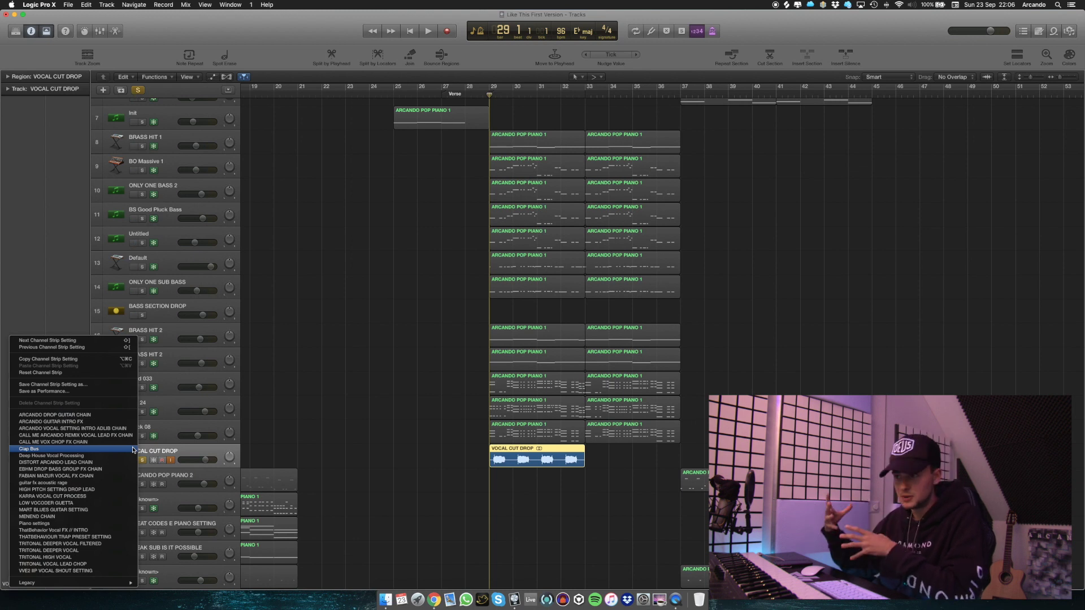
click(86, 496)
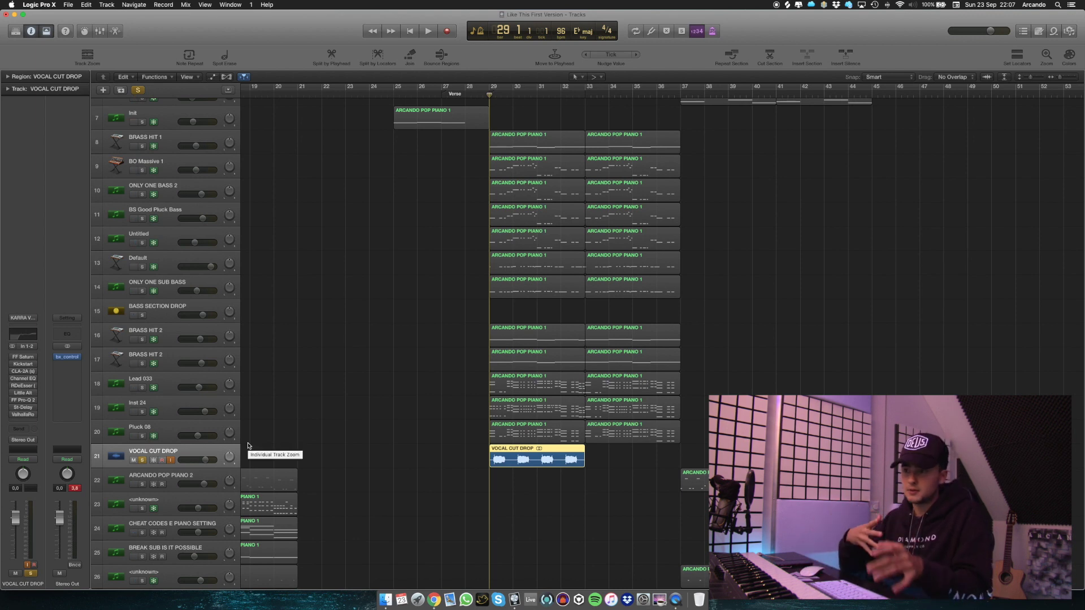
- Audition the soloed vocal cut from bar 29, then switch the Kickstart insert back on
key(space)
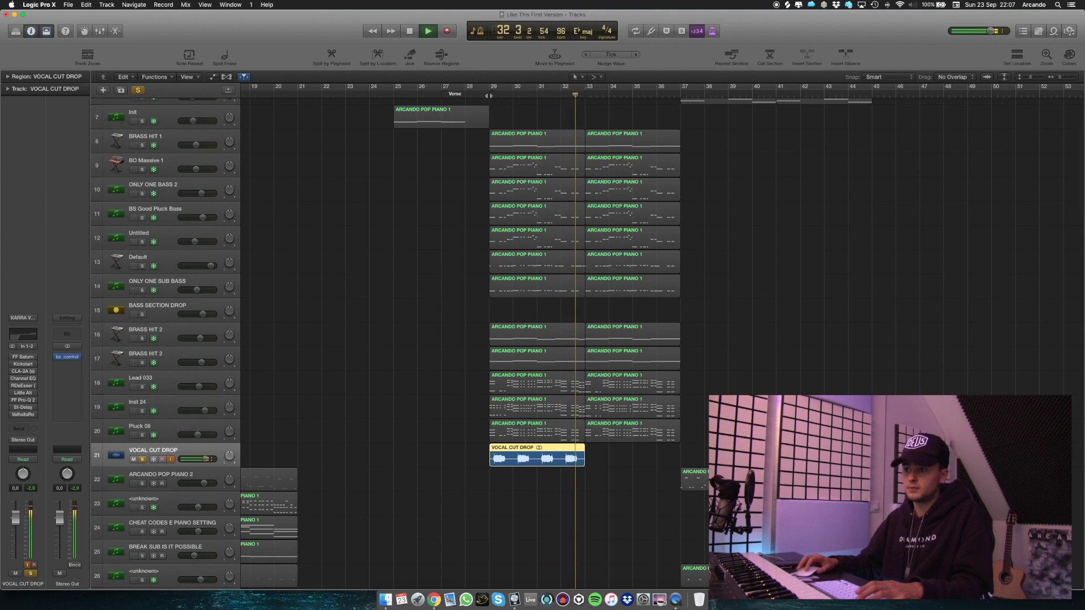
key(space)
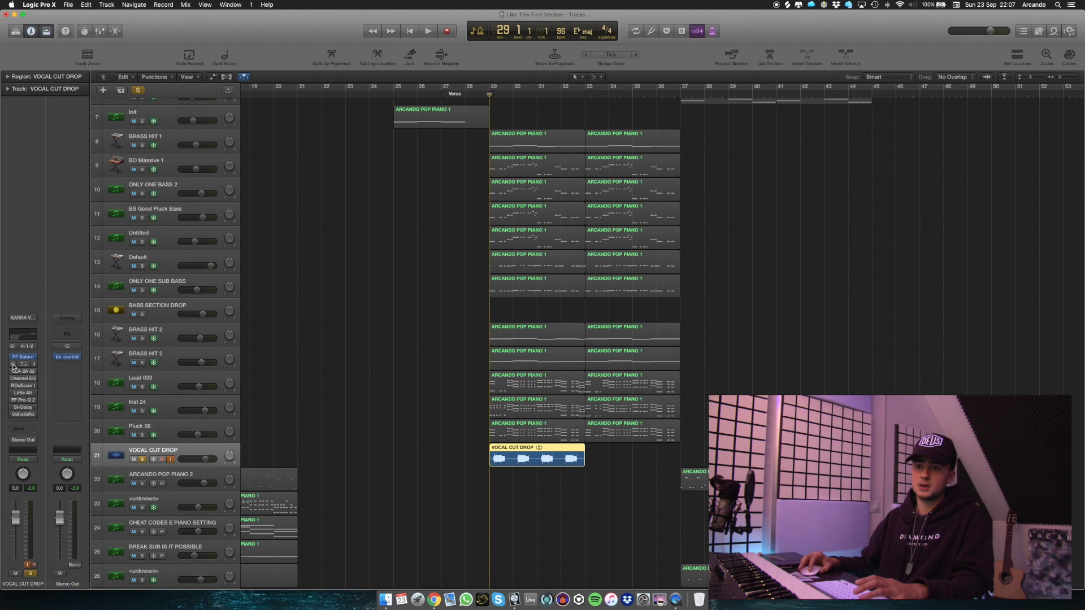
click(13, 364)
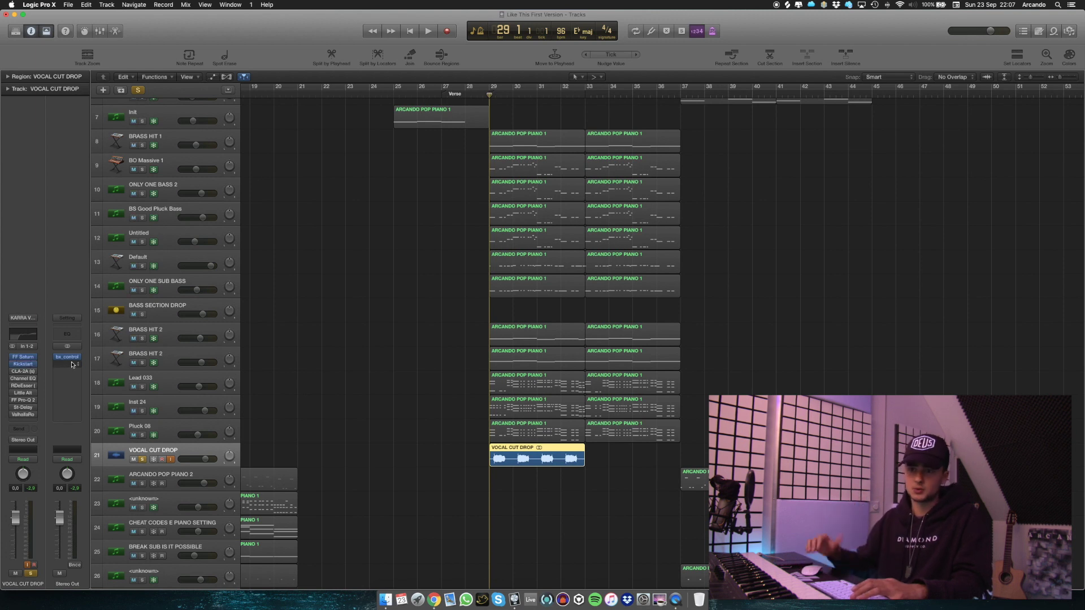
- Review the CLA-2A and Channel EQ inserts, then bring Little AlterBoy (pitch -3.0, formant -2.3) mid-screen
click(23, 372)
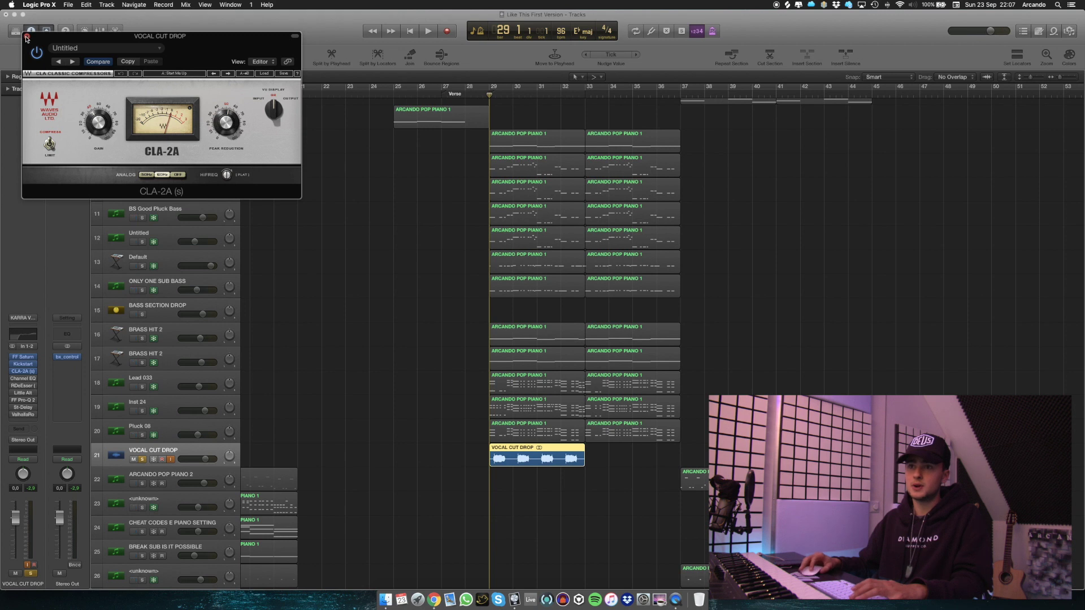
click(26, 37)
click(13, 379)
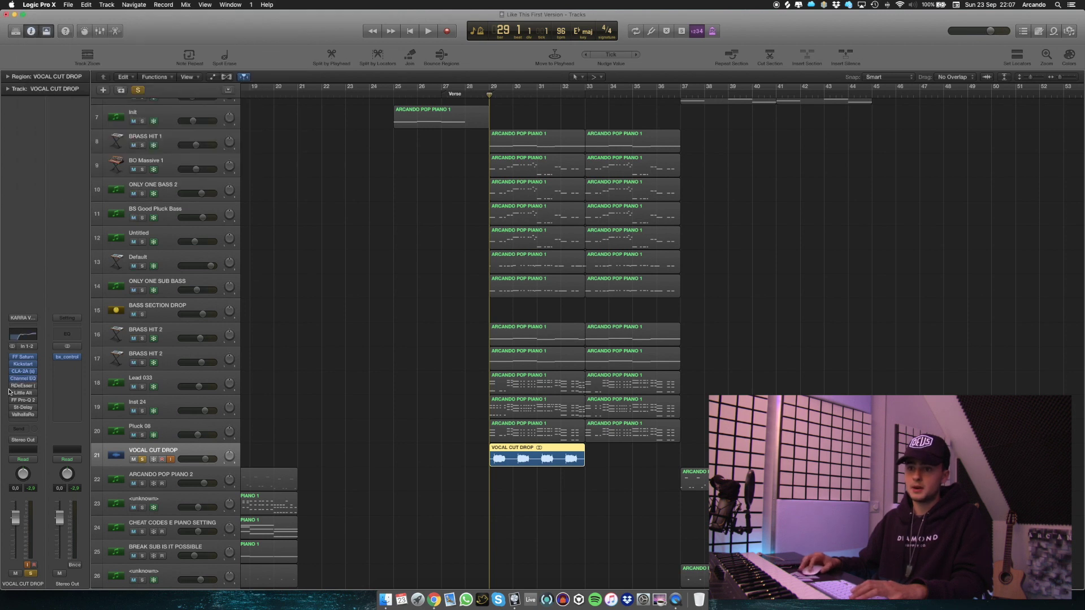
click(17, 379)
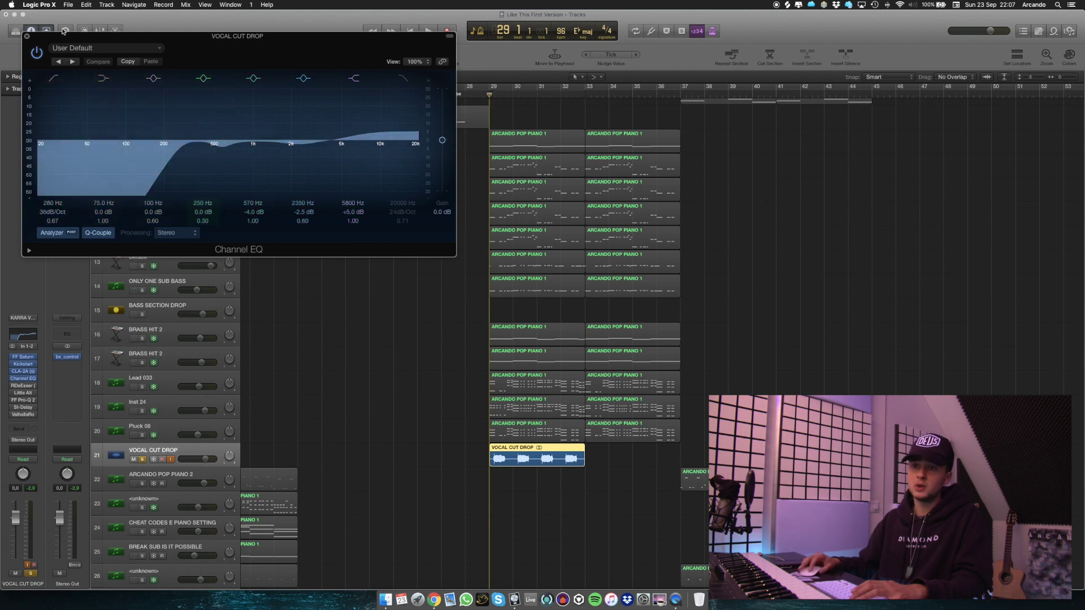
click(27, 38)
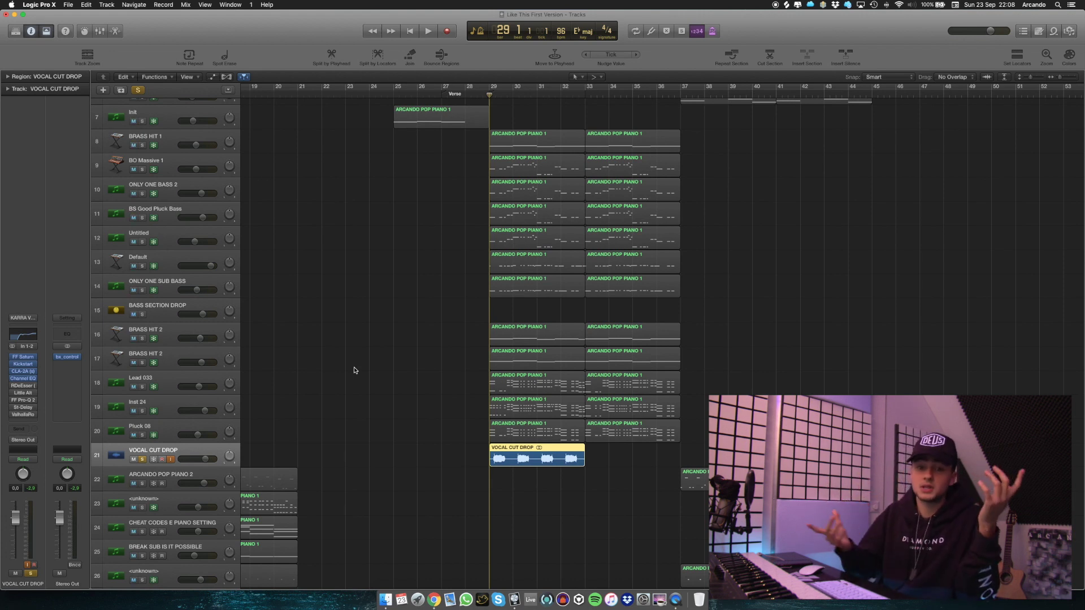
mouse_move(16, 386)
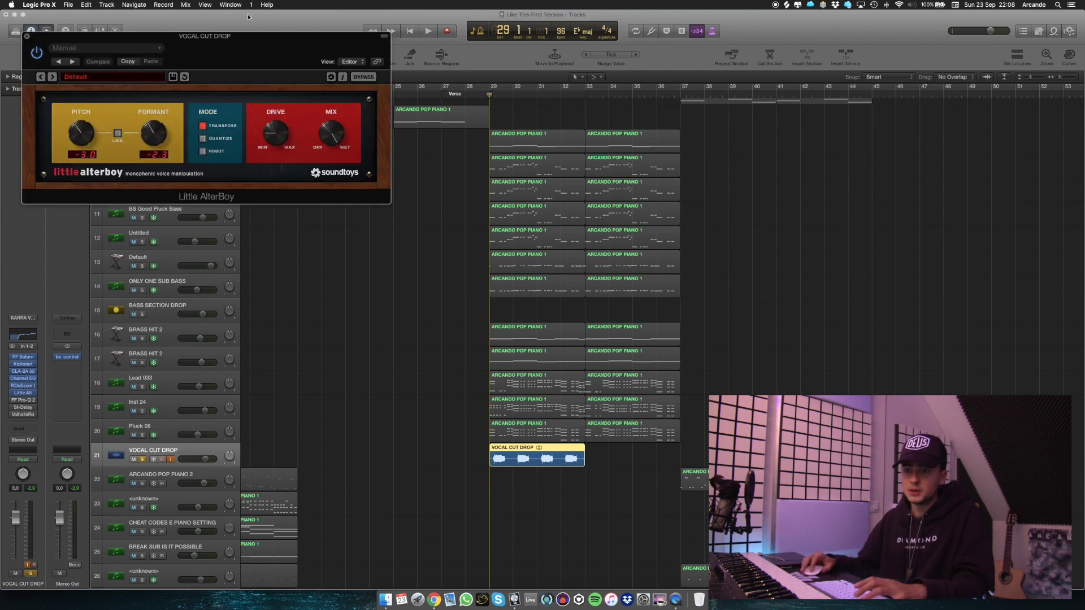
drag(198, 56, 642, 130)
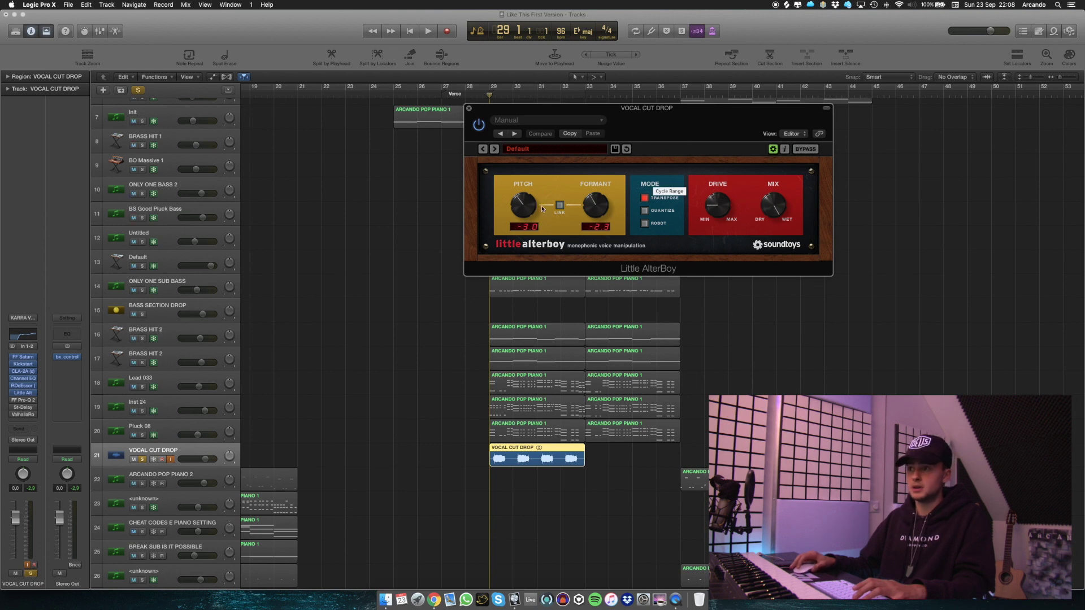
- Play and stop the AlterBoy-processed vocal, then return the playhead to bar 29
key(space)
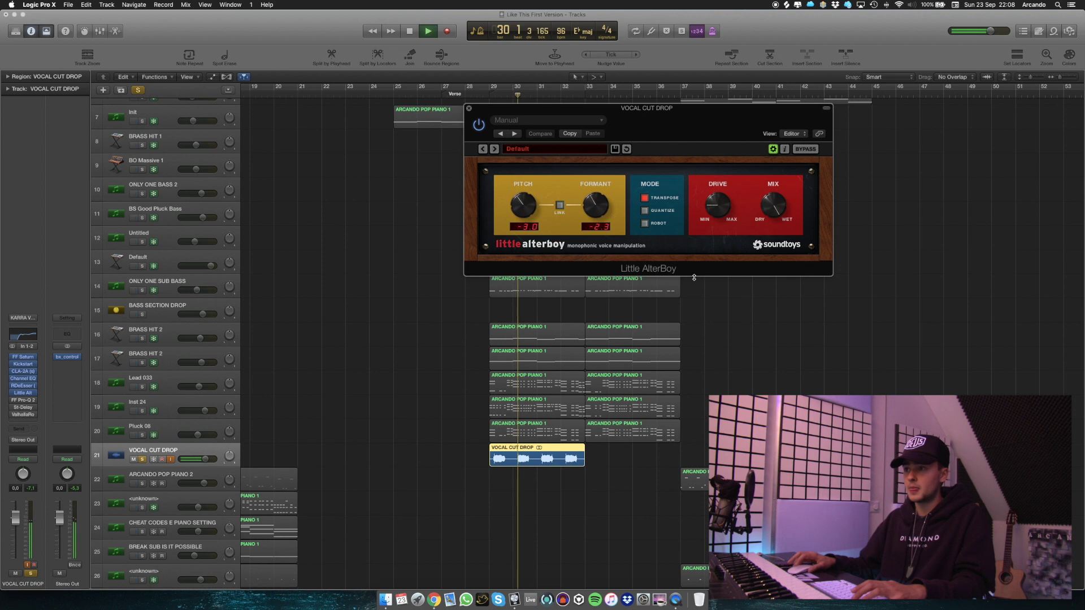
key(space)
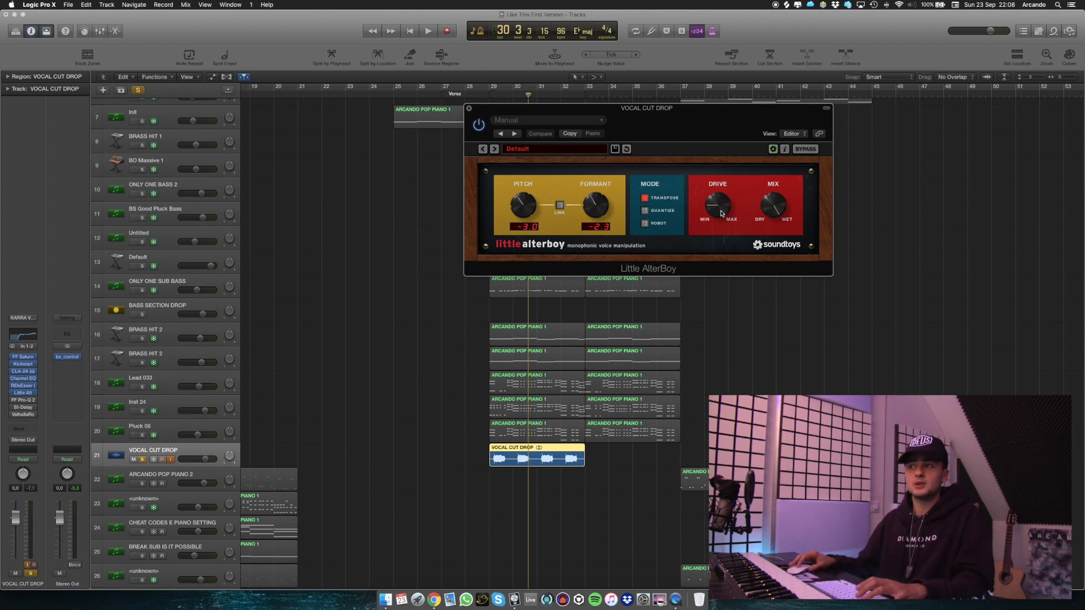
click(501, 93)
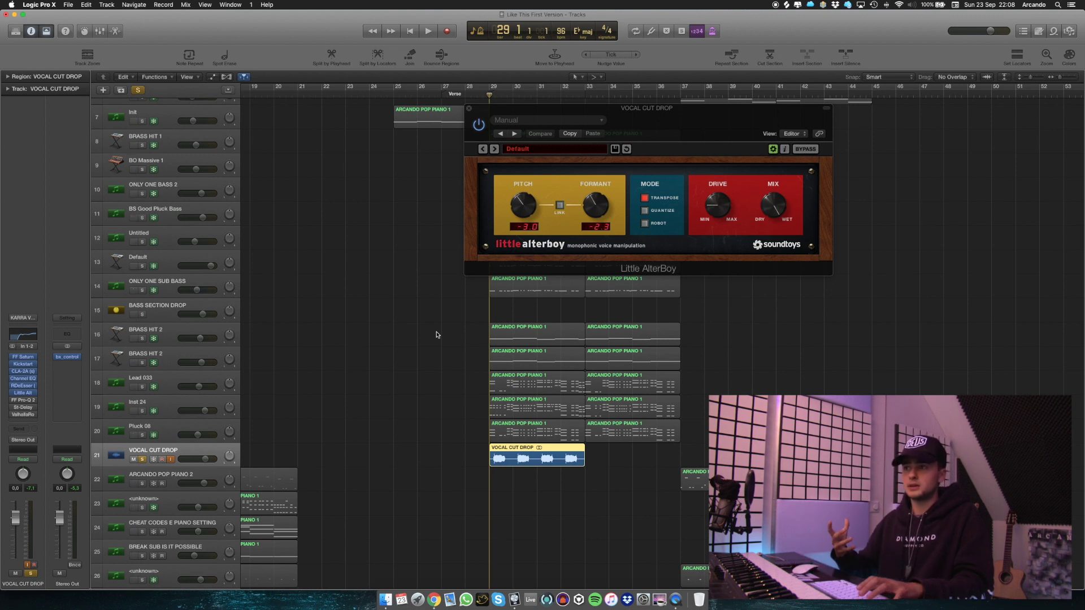
click(12, 410)
- Inspect the ValhallaRoom Large Room reverb at 13.8% mix and 3.54 s decay
click(21, 416)
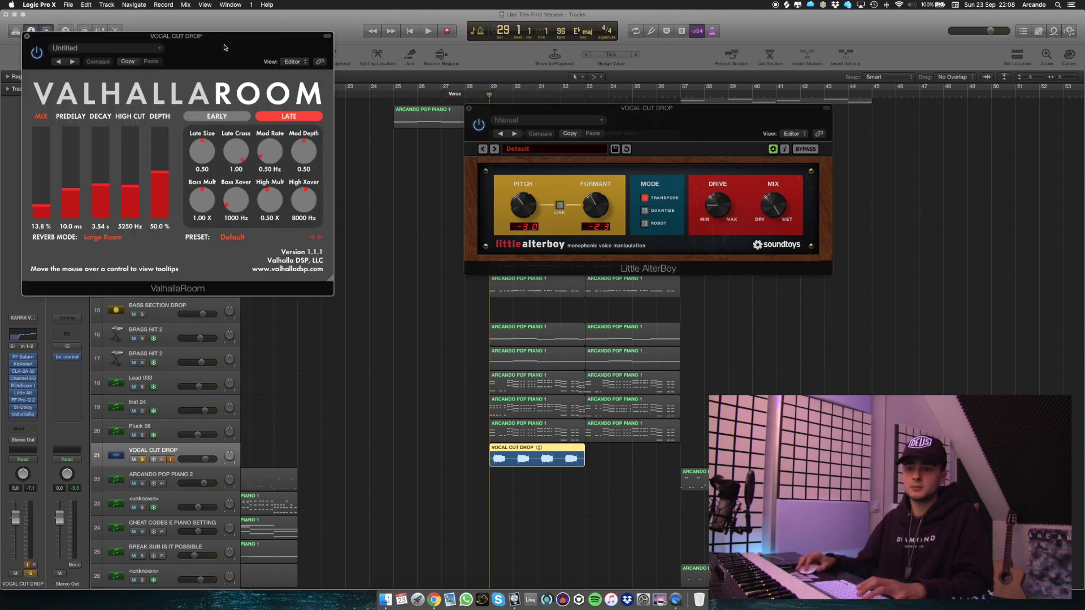
drag(228, 53, 473, 125)
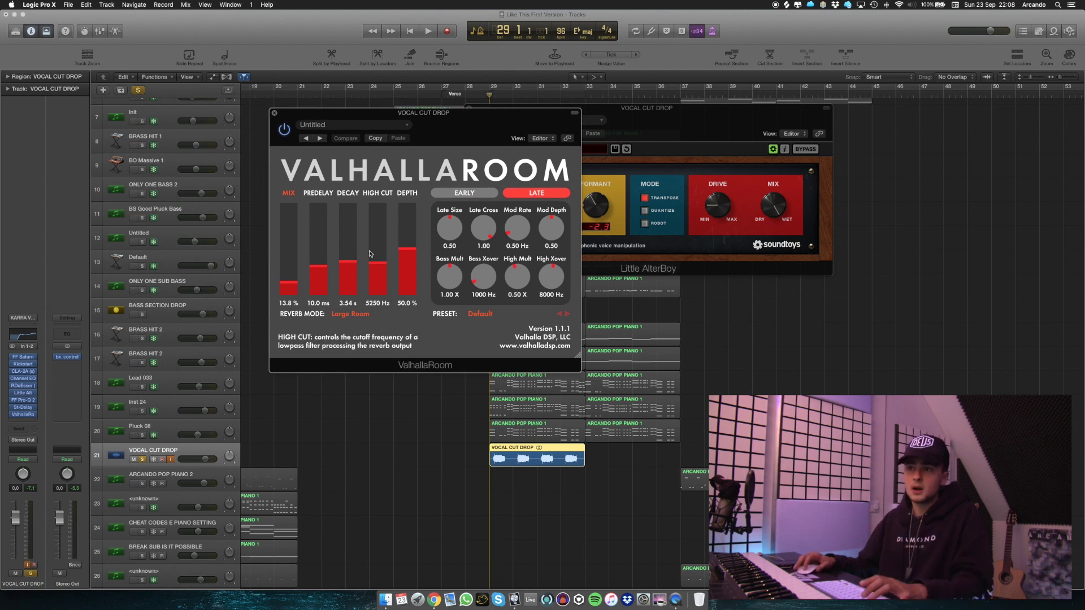
click(274, 114)
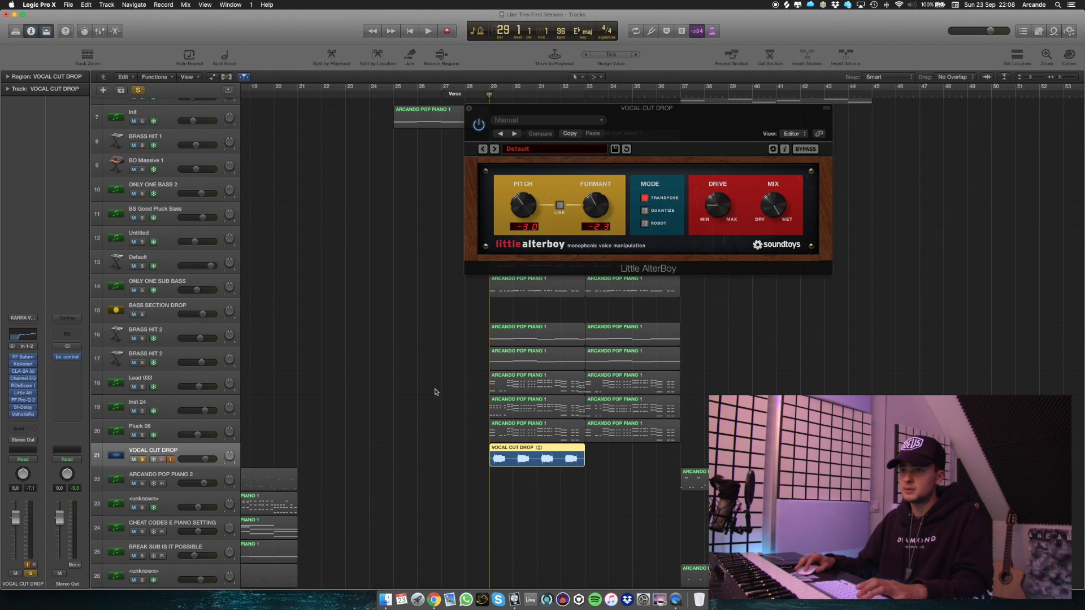
- Clear the solo, raise the VOCAL CUT DROP track volume, and close Little AlterBoy
key(space)
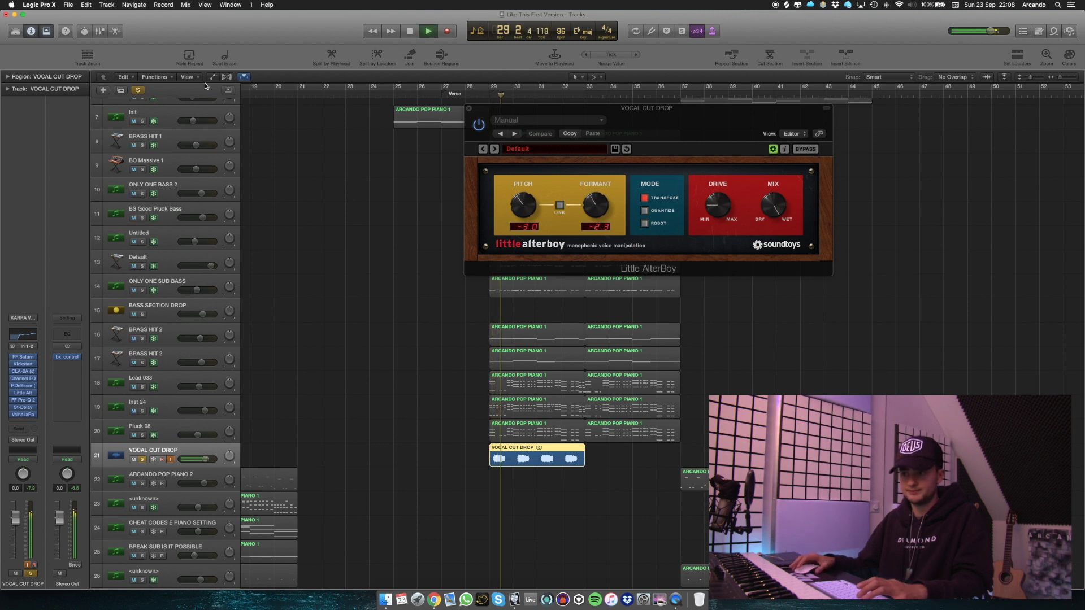
click(138, 90)
drag(205, 458, 213, 459)
click(491, 102)
key(space)
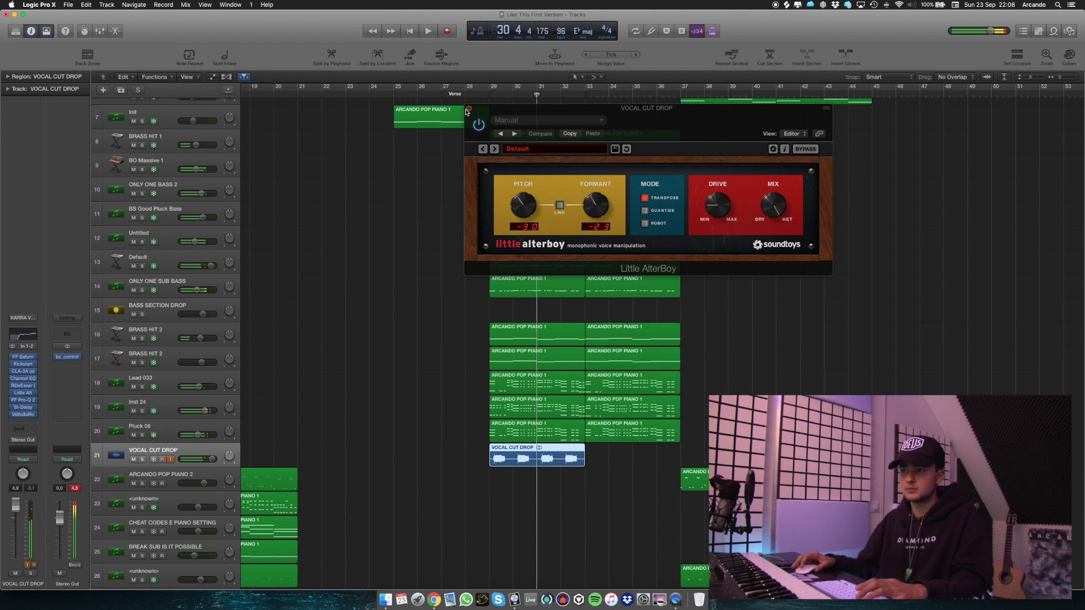
click(490, 95)
- Play the full mix from bar 29 and mute the VOCAL CUT DROP track
click(395, 317)
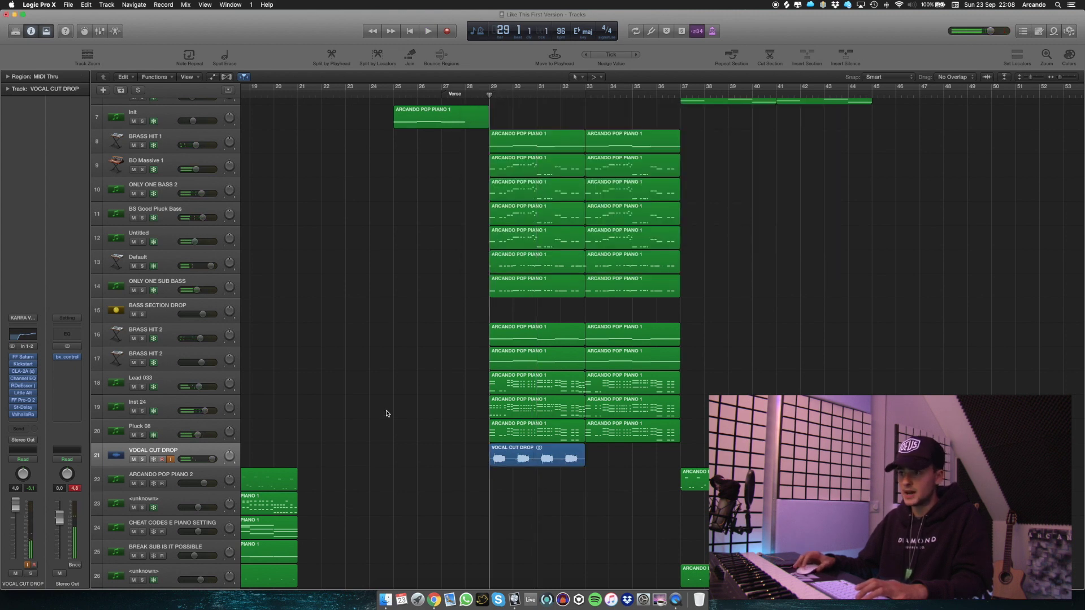
key(space)
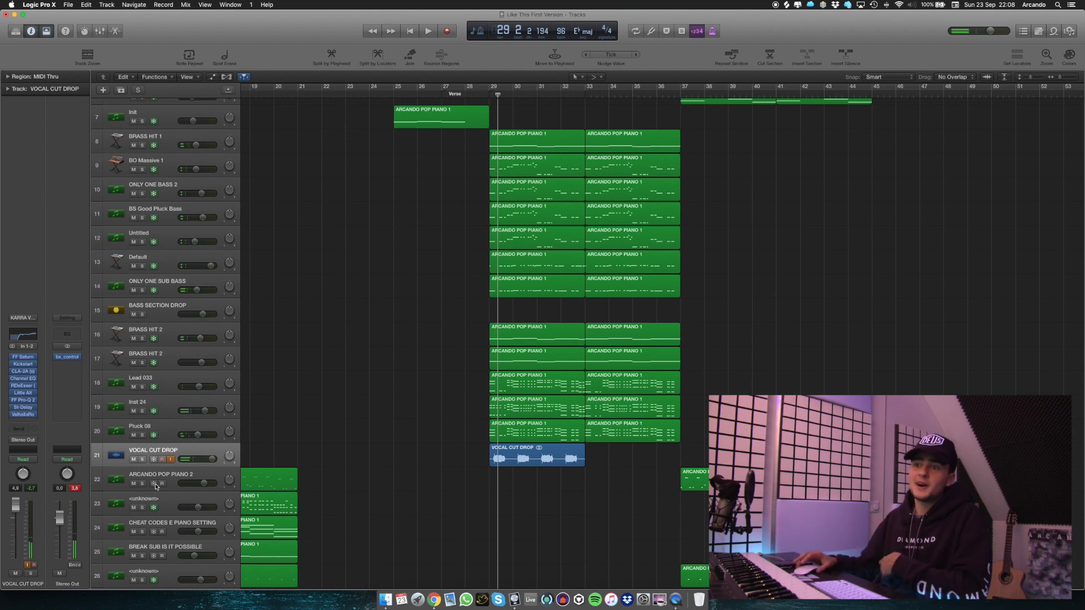
click(134, 459)
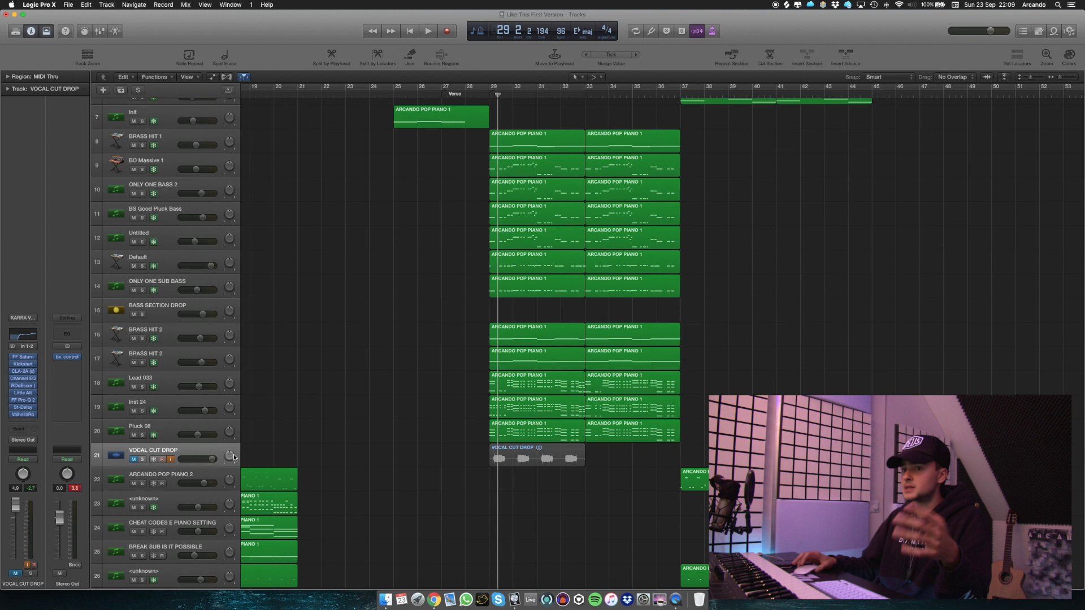
- Unmute VOCAL CUT DROP and play the arrangement briefly from bar 37
click(137, 459)
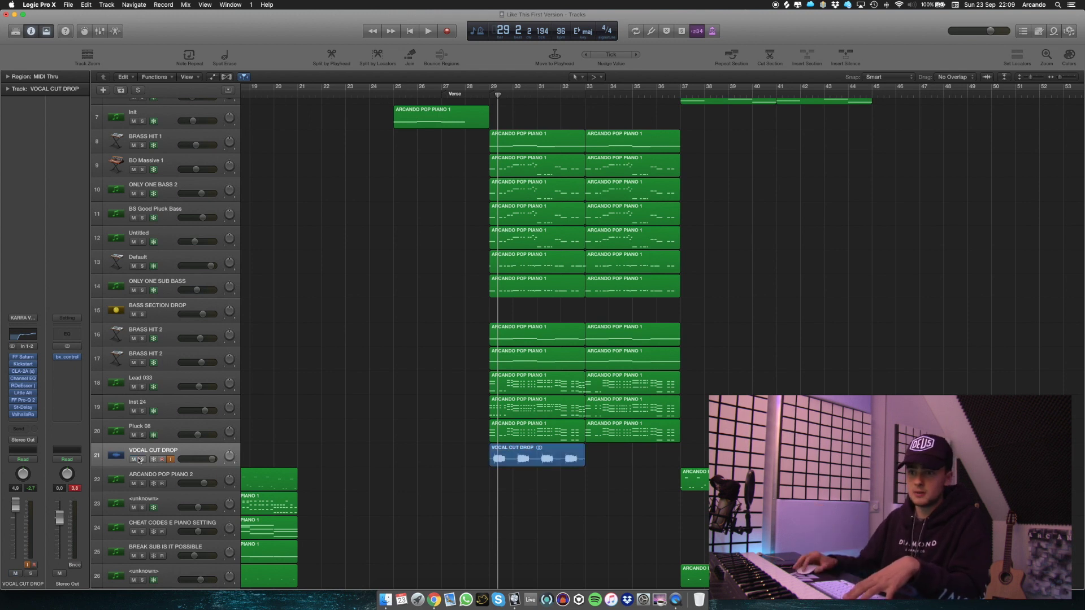
click(675, 89)
scroll(740, 177, right, 5)
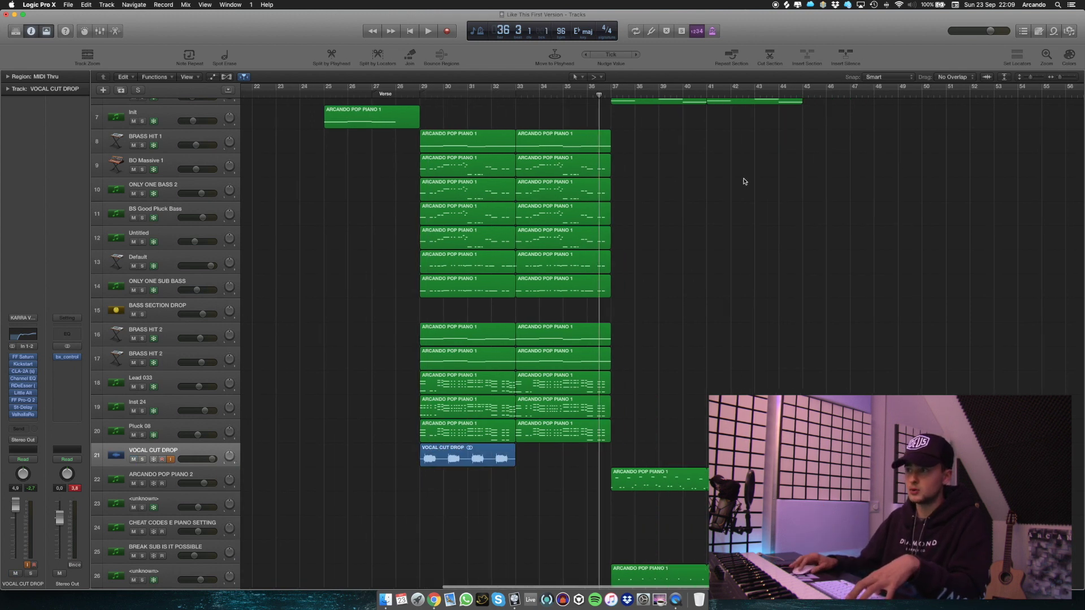
scroll(740, 177, up, 5)
scroll(549, 154, down, 12)
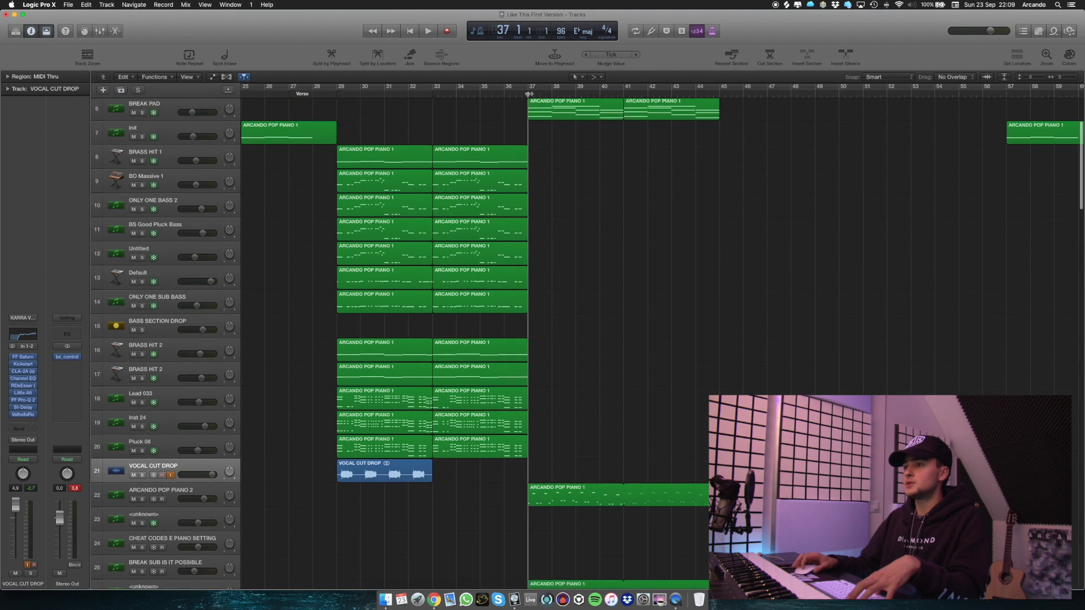
key(space)
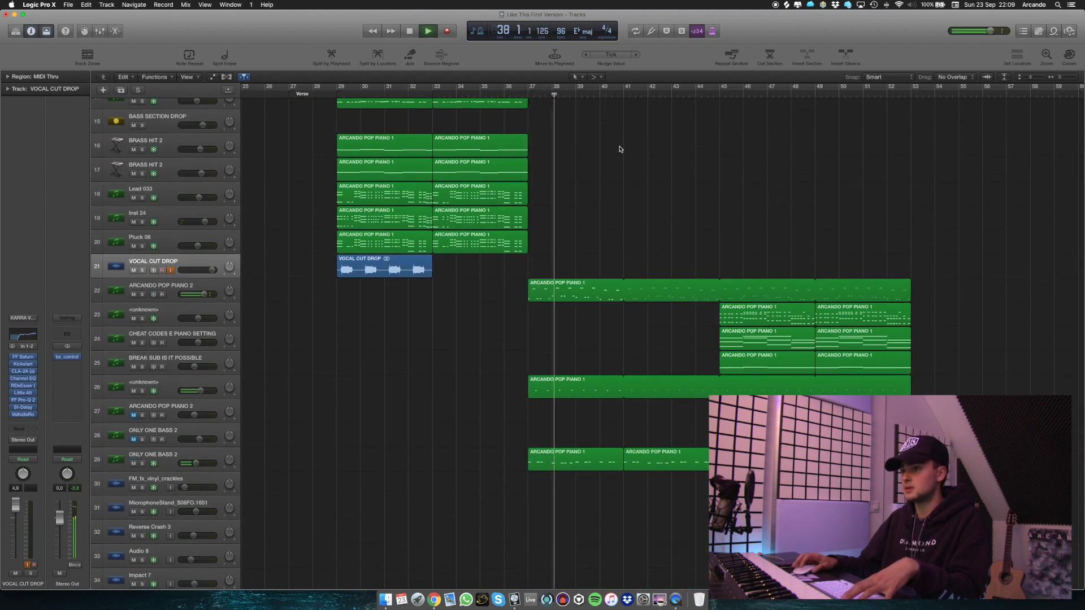
key(space)
- Solo the Clean_Downsweep track, audition it from bar 37, then clear the solo
scroll(687, 195, down, 15)
scroll(687, 194, right, 5)
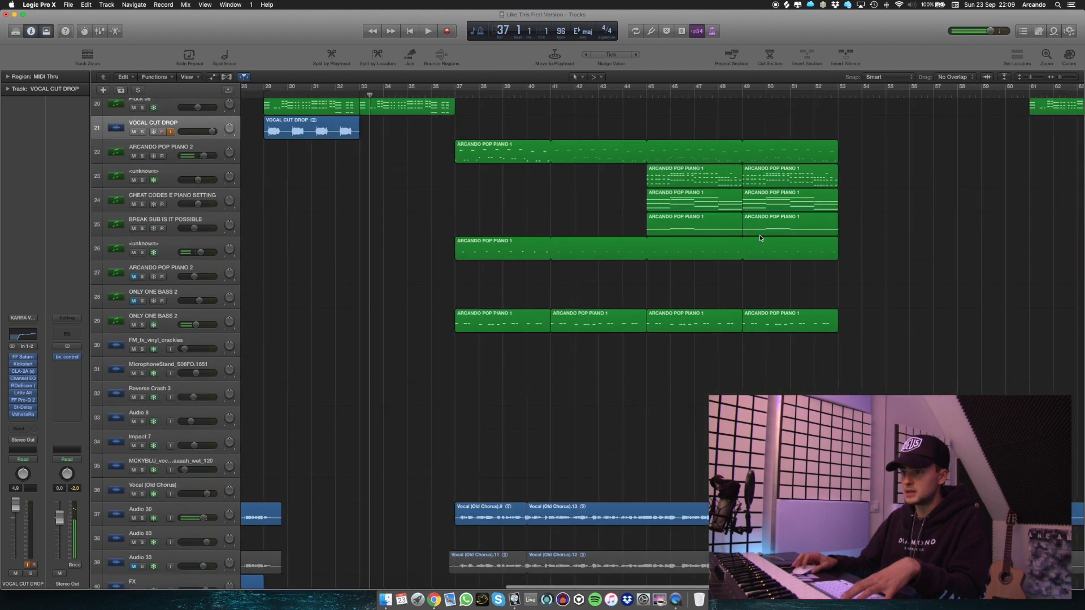
scroll(741, 265, down, 5)
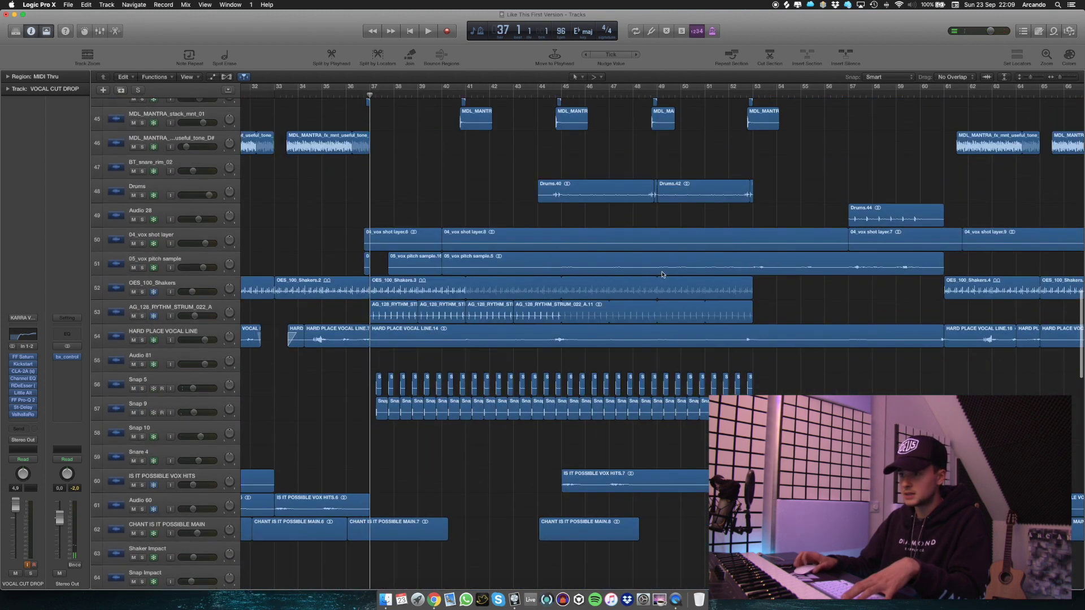
scroll(434, 296, down, 5)
scroll(434, 296, left, 3)
scroll(500, 301, down, 4)
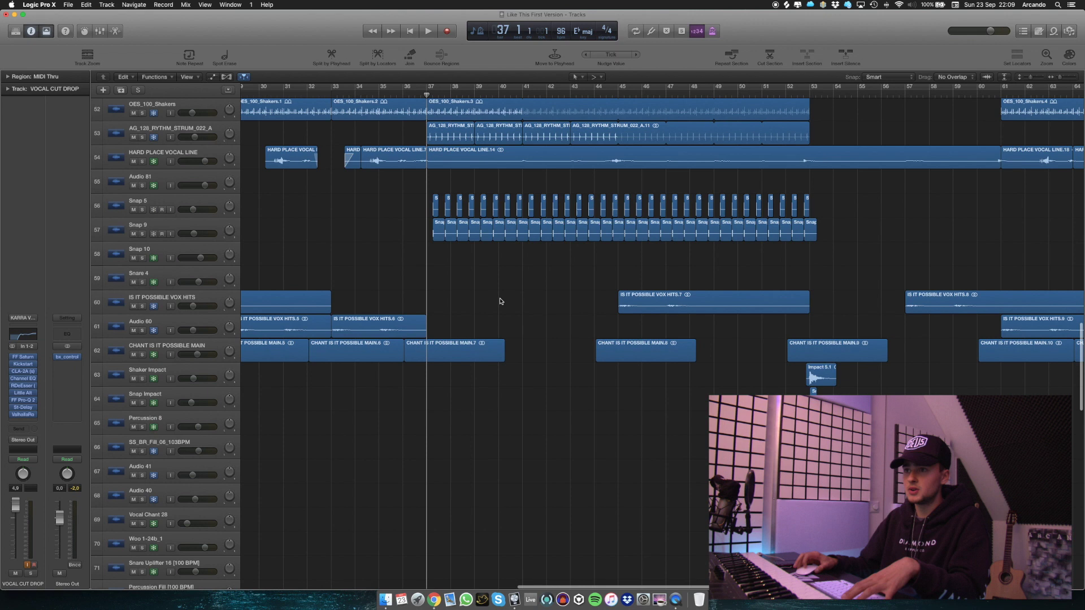
scroll(500, 301, down, 17)
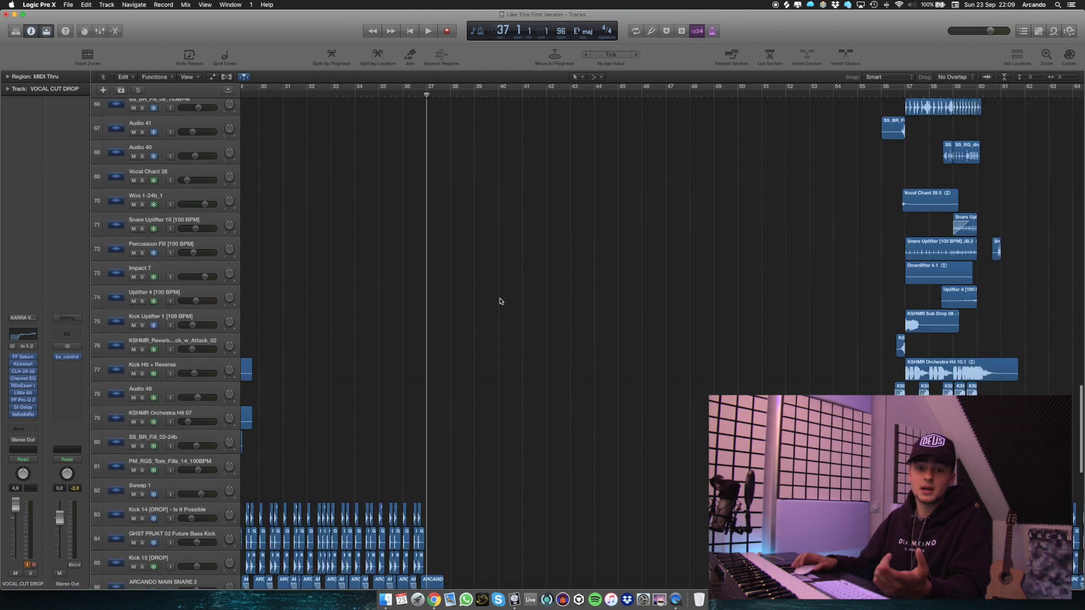
scroll(500, 301, up, 10)
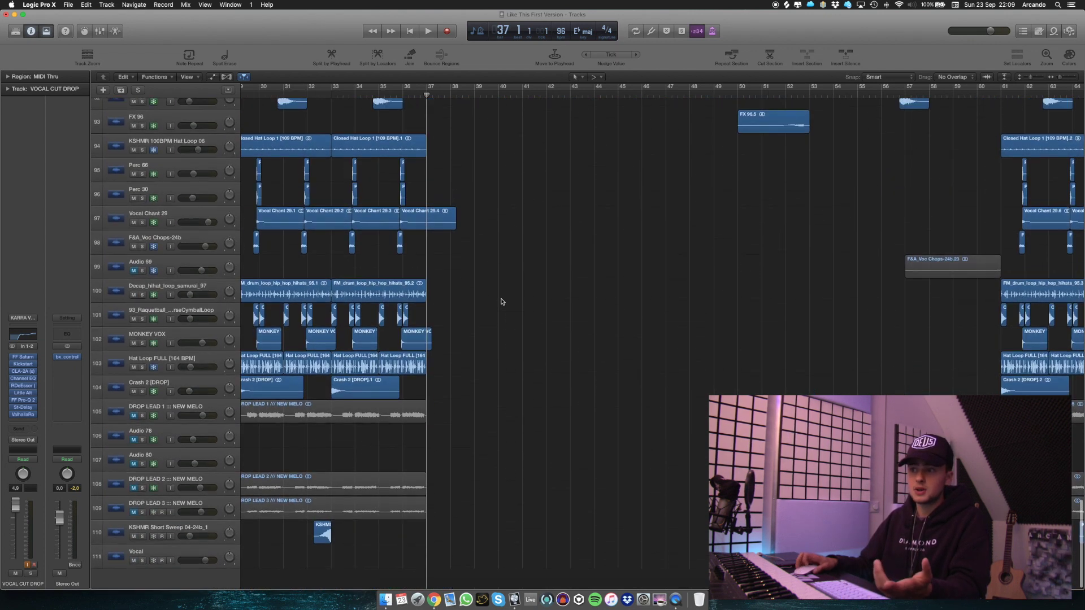
scroll(502, 301, down, 1)
scroll(502, 302, up, 10)
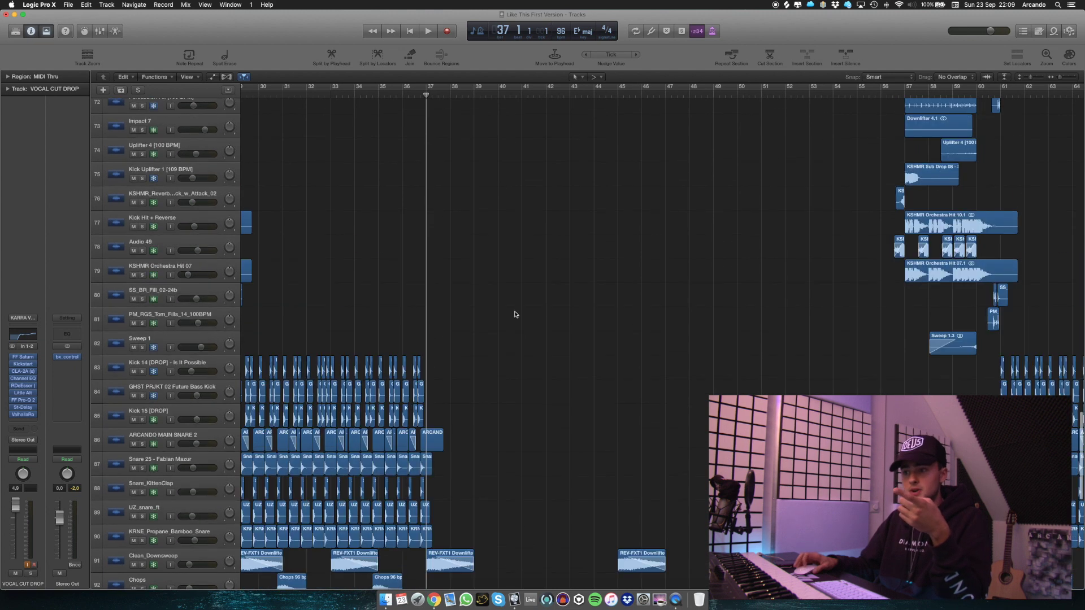
scroll(513, 313, down, 9)
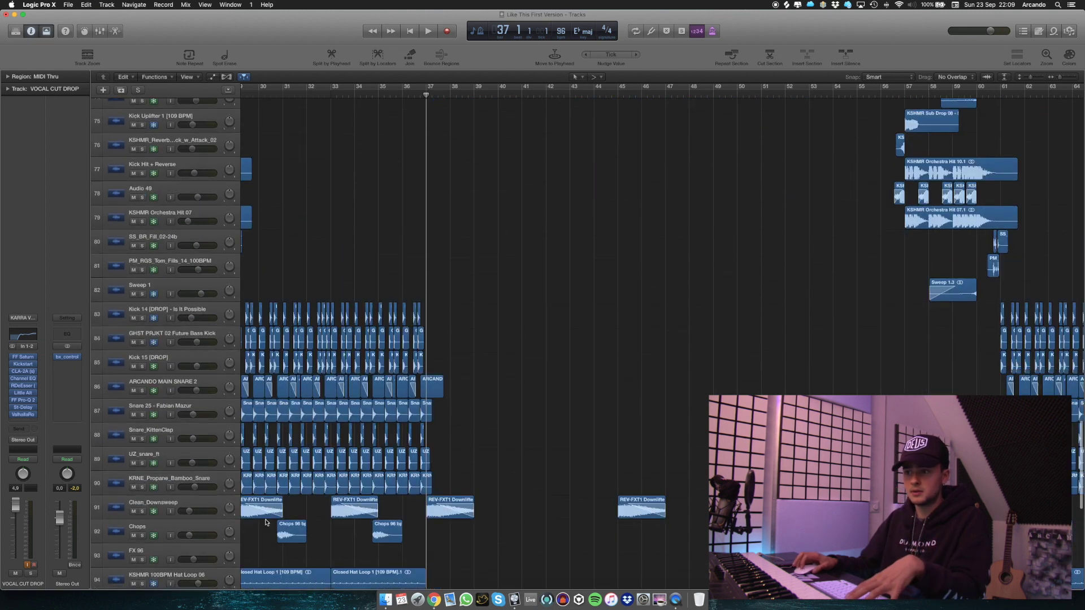
click(143, 511)
key(space)
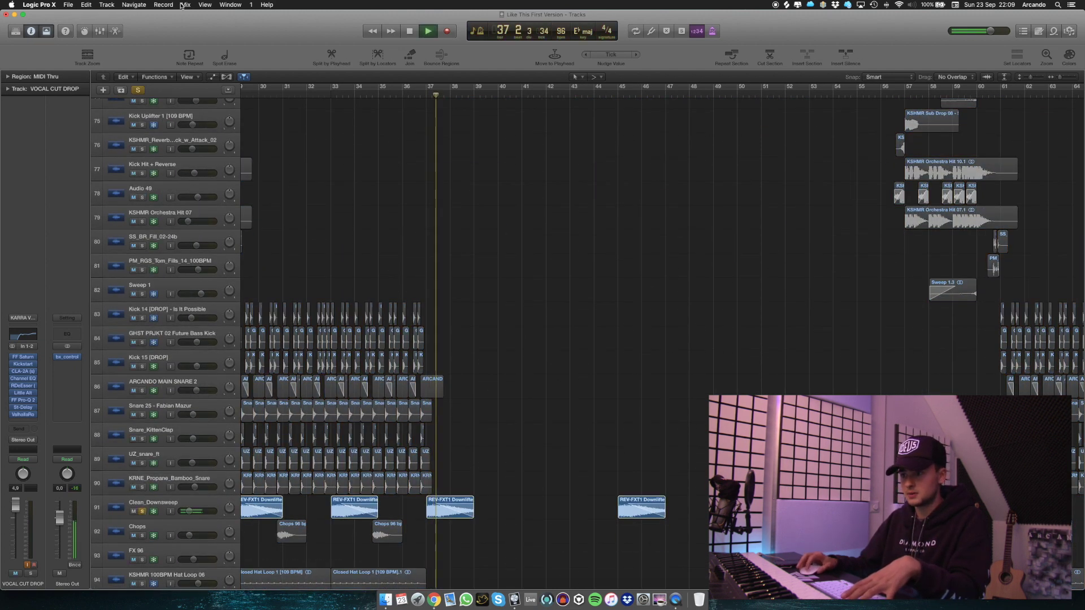
key(space)
click(139, 92)
scroll(375, 243, up, 20)
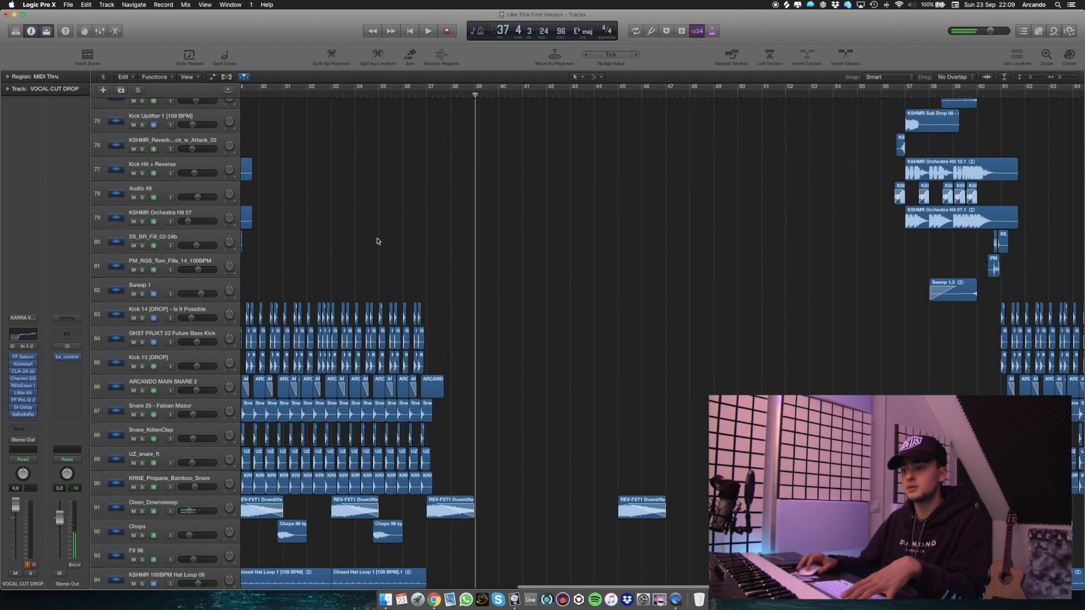
scroll(476, 230, left, 5)
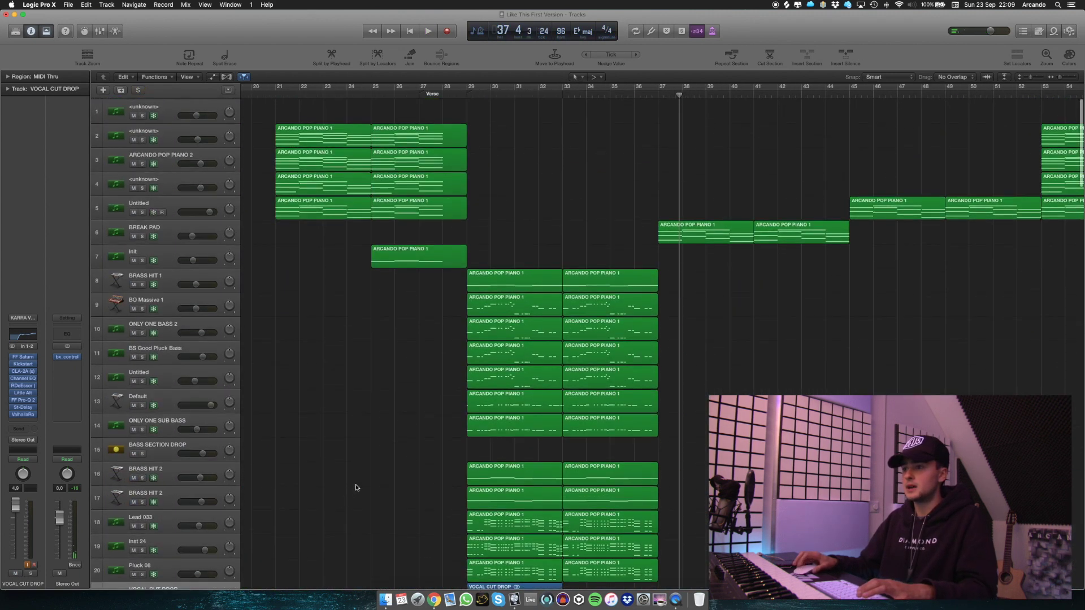
- Delete track 21 VOCAL CUT DROP with its region, leaving ARCANDO POP PIANO 2 as track 21
scroll(169, 498, down, 3)
click(164, 505)
key(super+BackSpace)
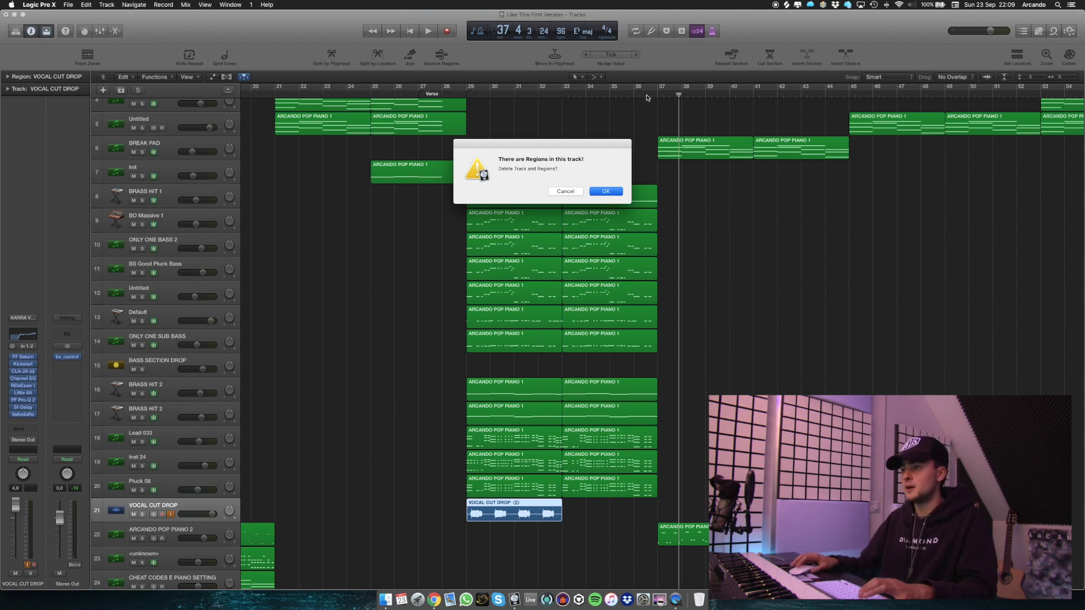
key(Return)
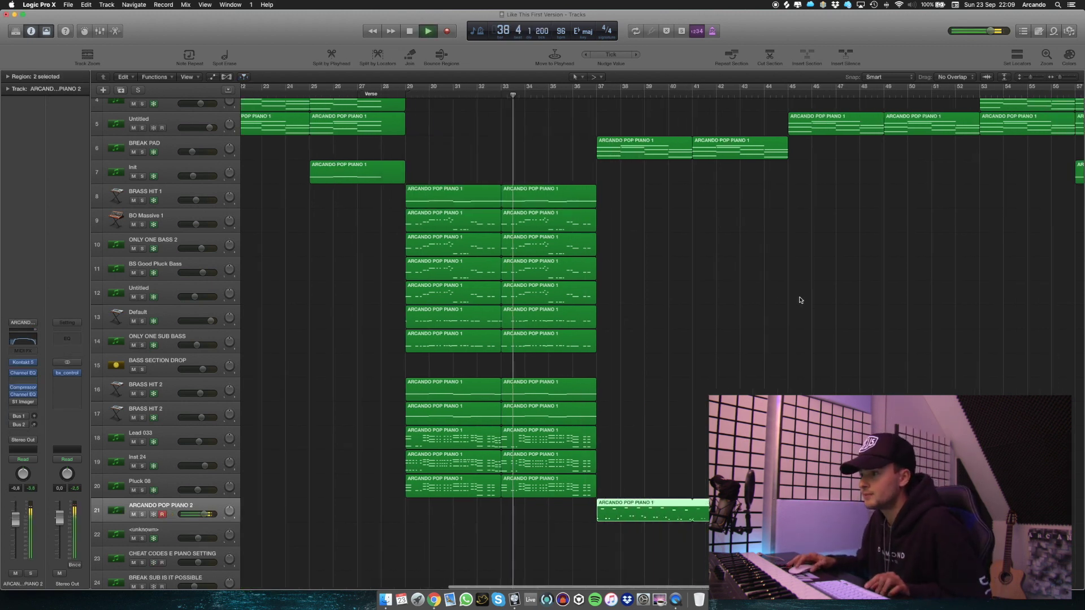
scroll(791, 300, down, 6)
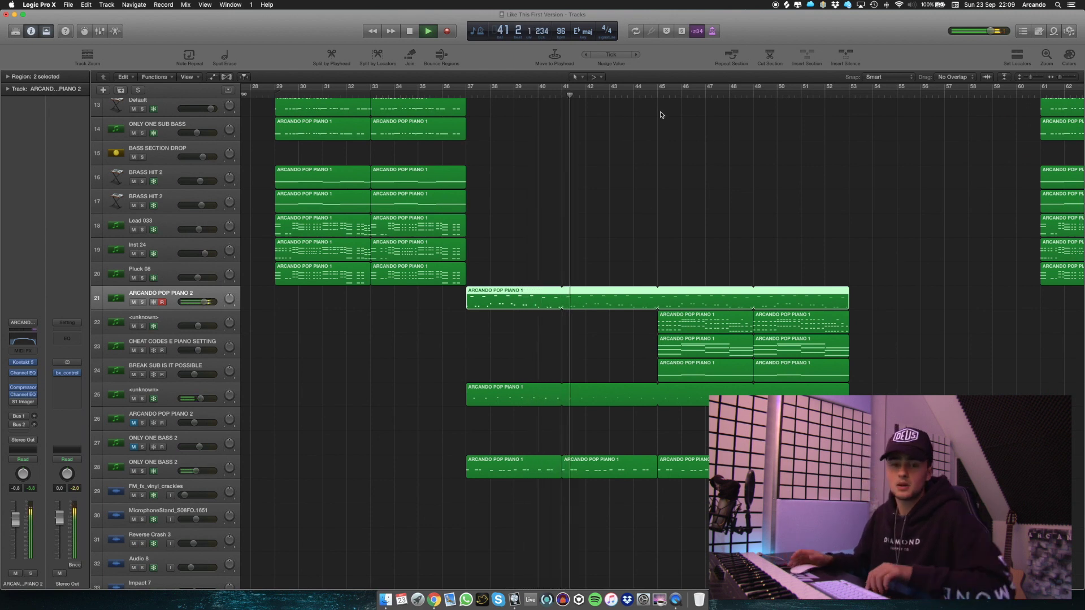
- Play the arrangement from bar 44 and stop near bar 47
click(645, 94)
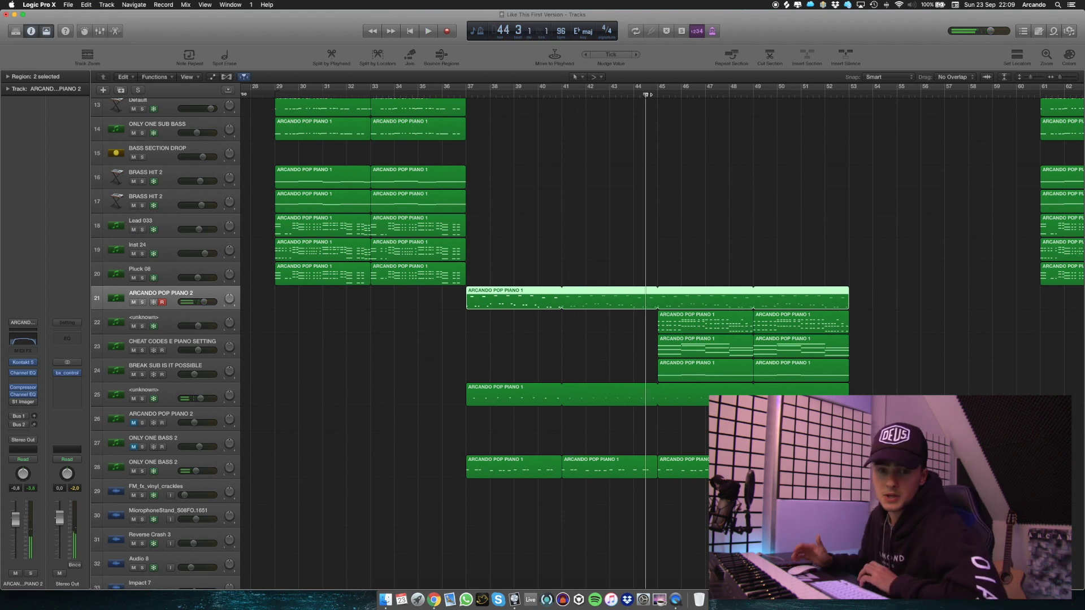
key(space)
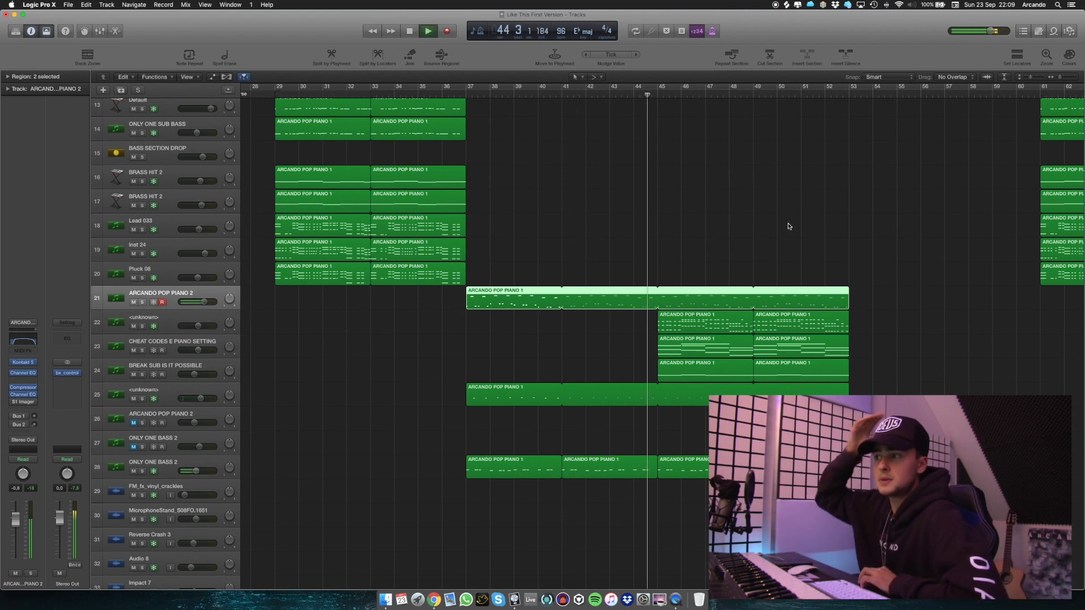
scroll(788, 225, right, 4)
scroll(800, 251, down, 12)
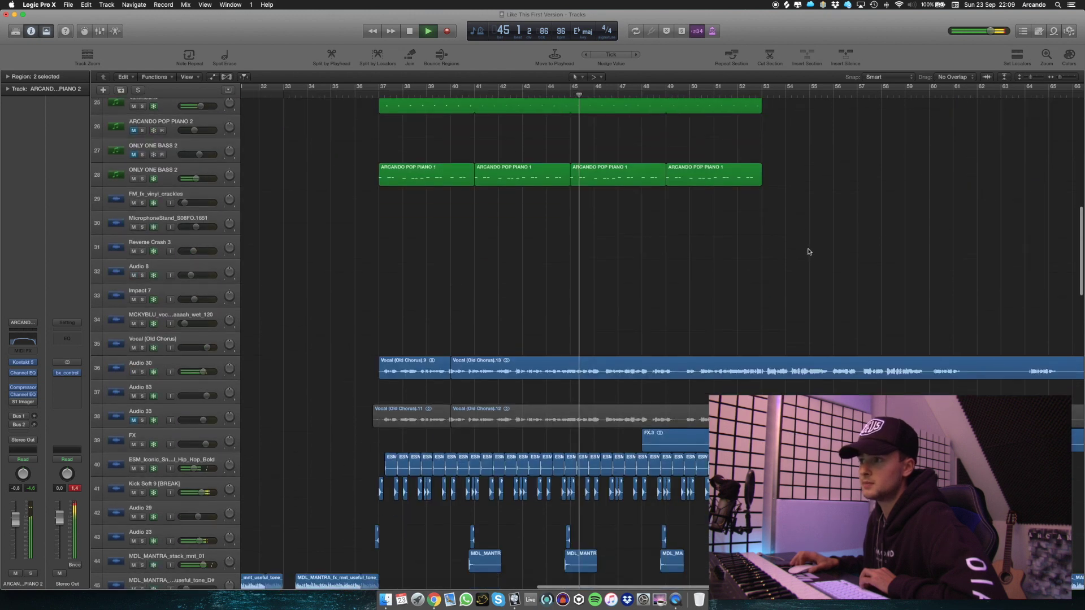
scroll(807, 249, down, 3)
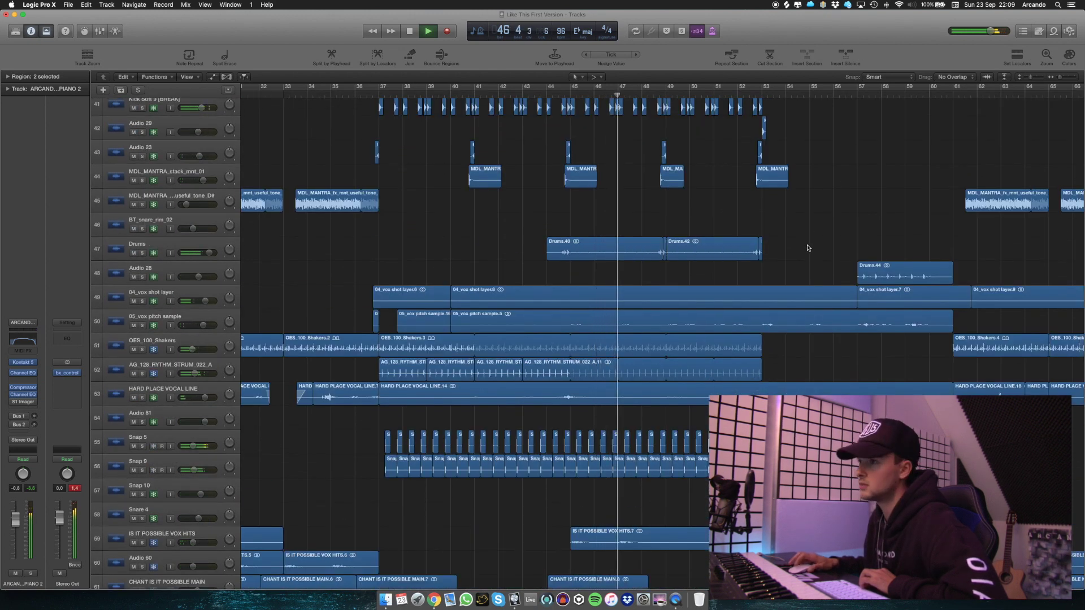
key(space)
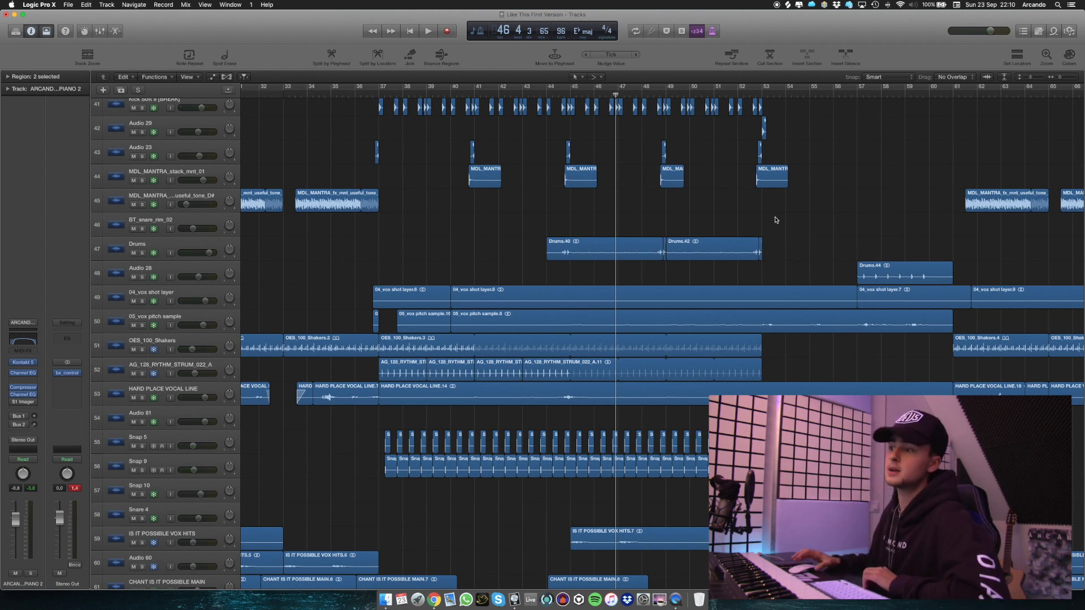
- Play again from bar 53, stop, and solo the 05_vox pitch sample track
key(space)
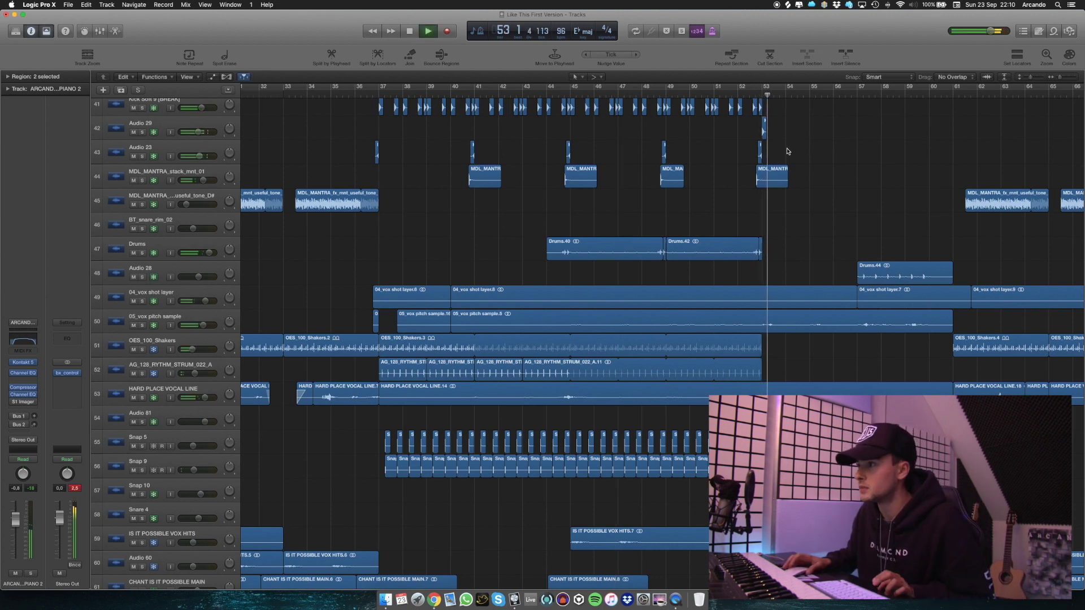
scroll(734, 226, right, 5)
scroll(640, 289, down, 3)
key(space)
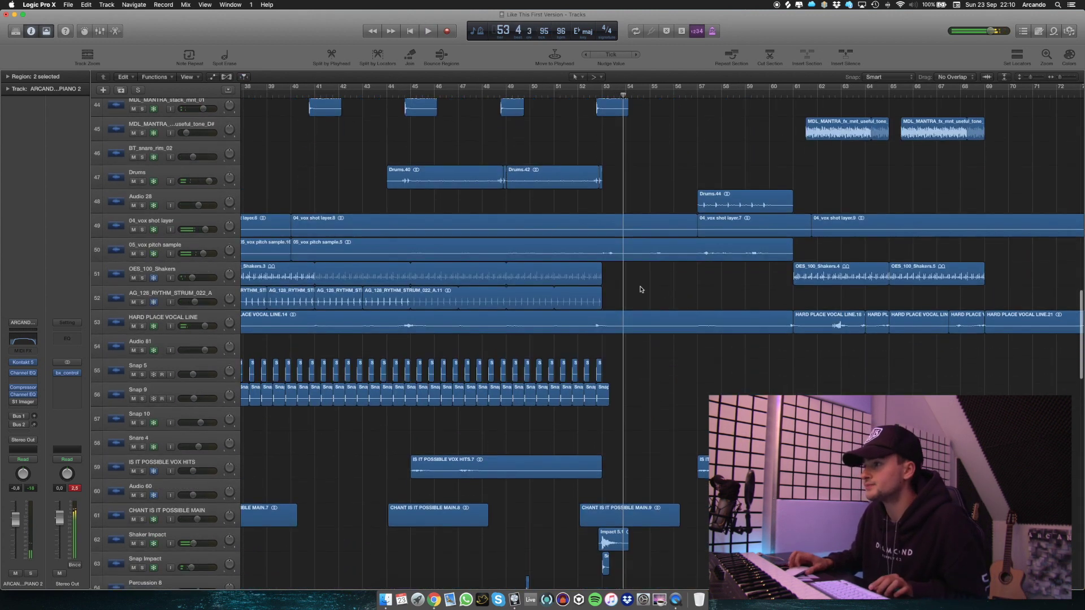
click(142, 254)
click(142, 326)
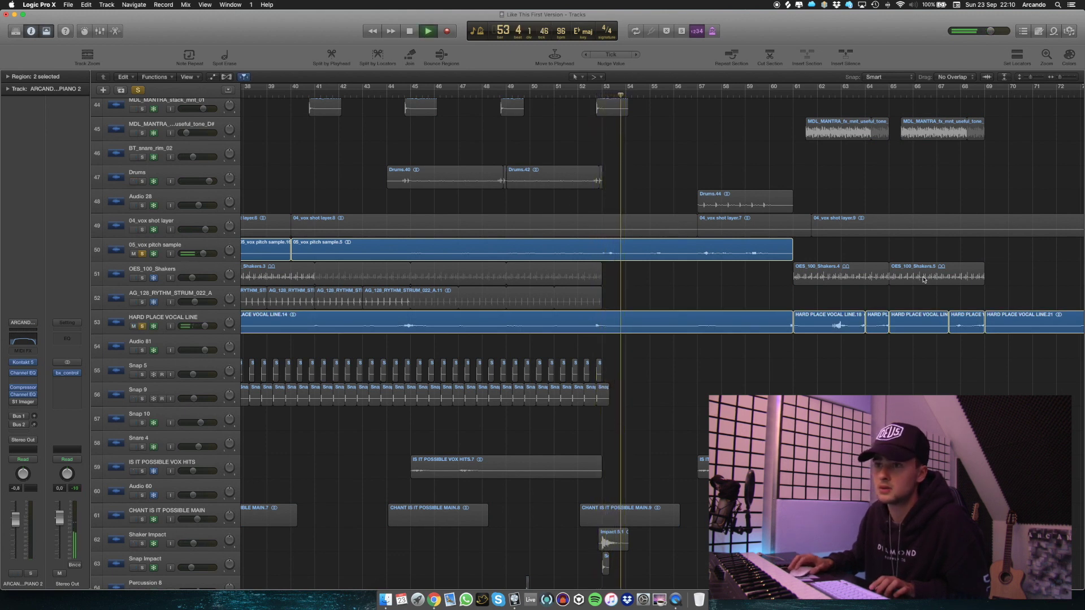
scroll(847, 271, right, 3)
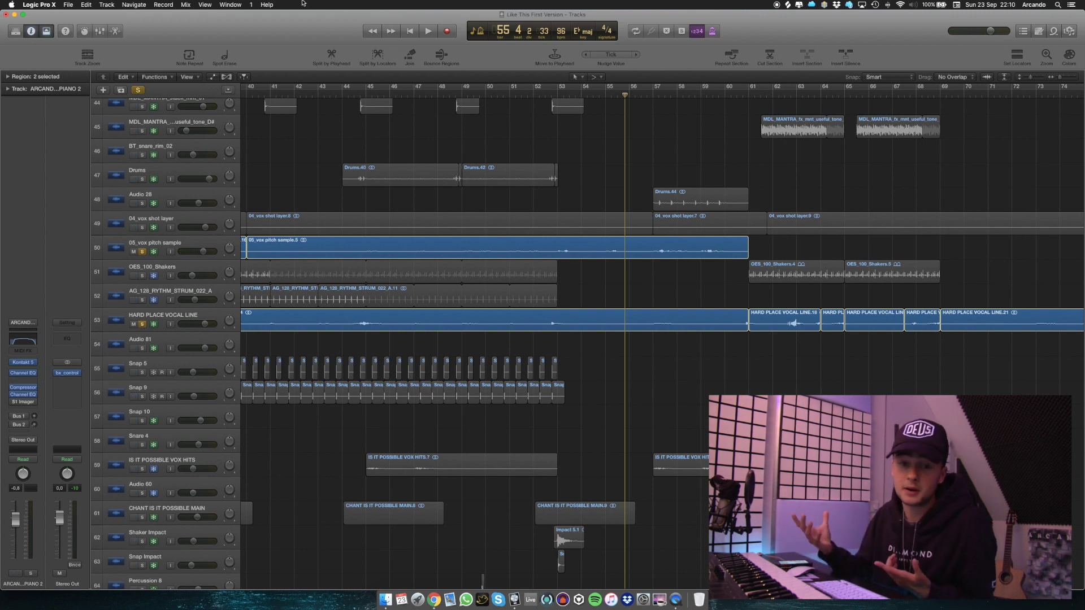
click(138, 91)
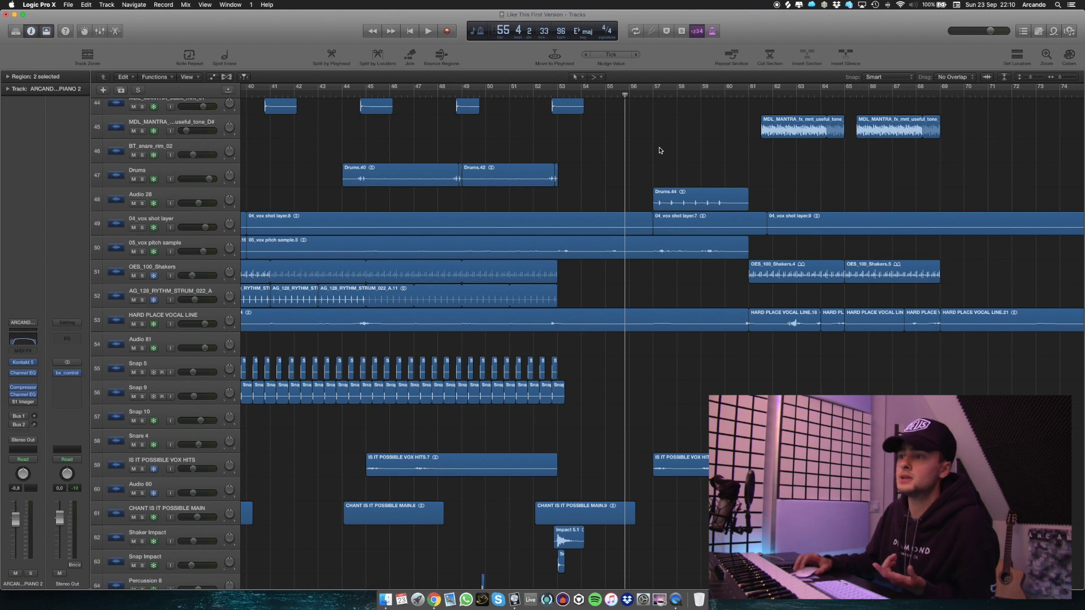
- Play the arrangement from bar 56 through to bar 62, viewing the top tracks
scroll(659, 151, down, 1)
scroll(734, 189, down, 10)
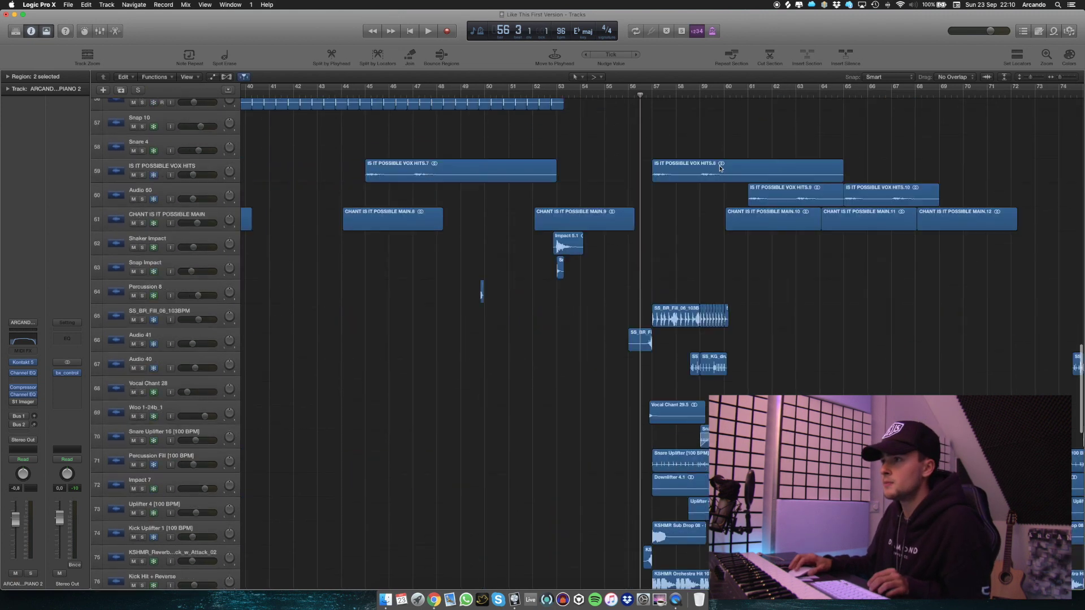
scroll(736, 191, down, 5)
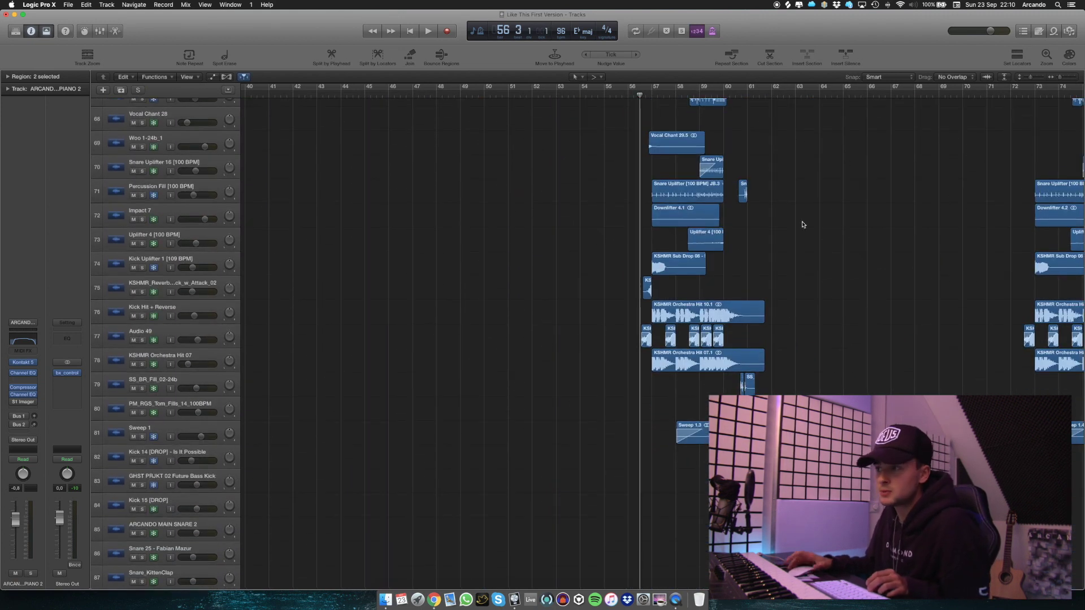
scroll(802, 224, left, 1)
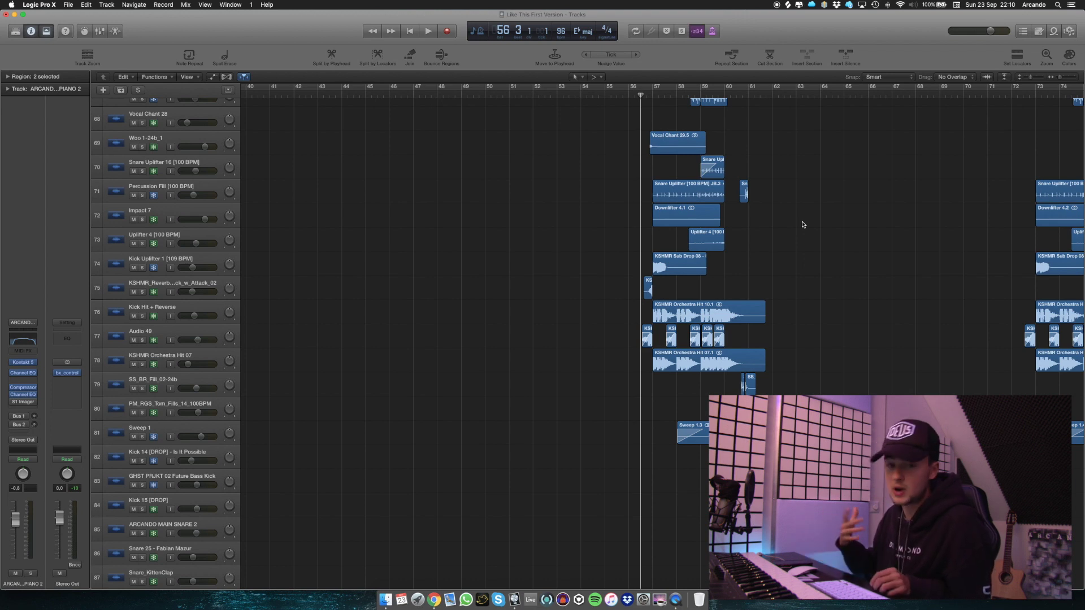
key(space)
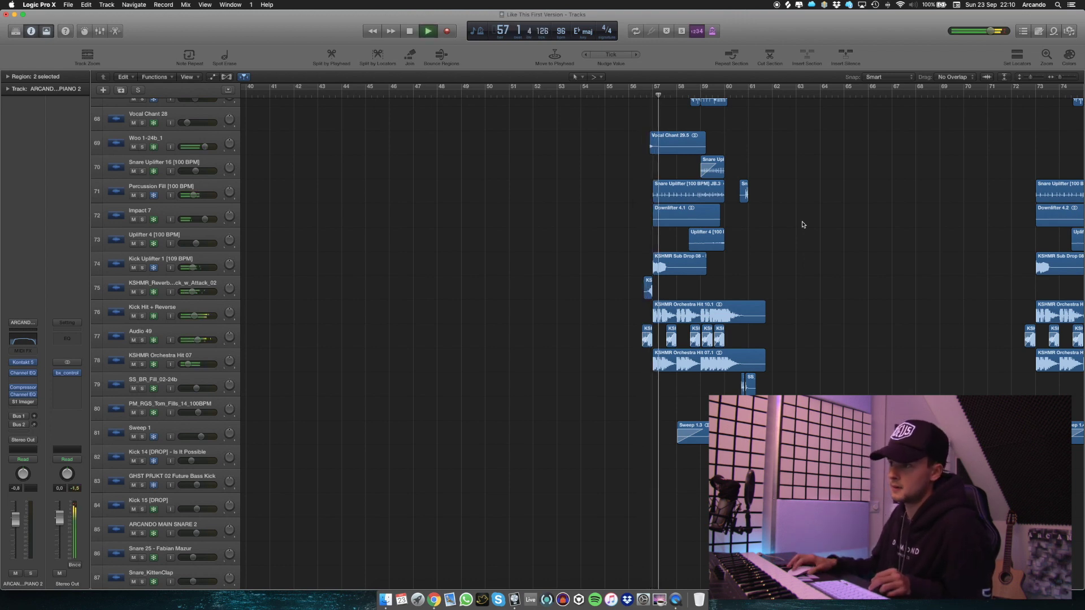
scroll(803, 224, up, 20)
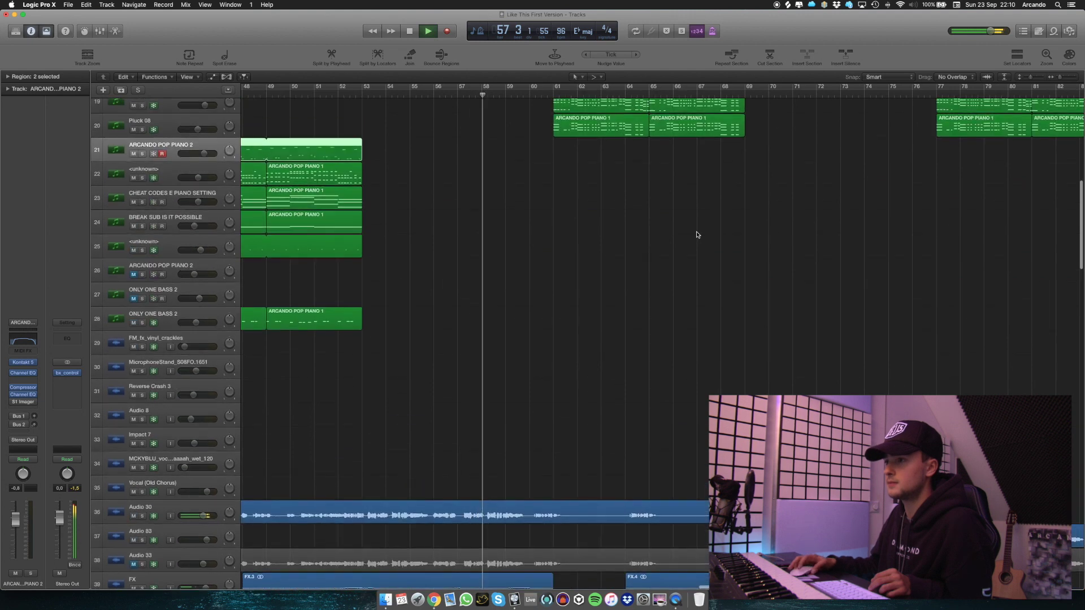
scroll(697, 234, up, 10)
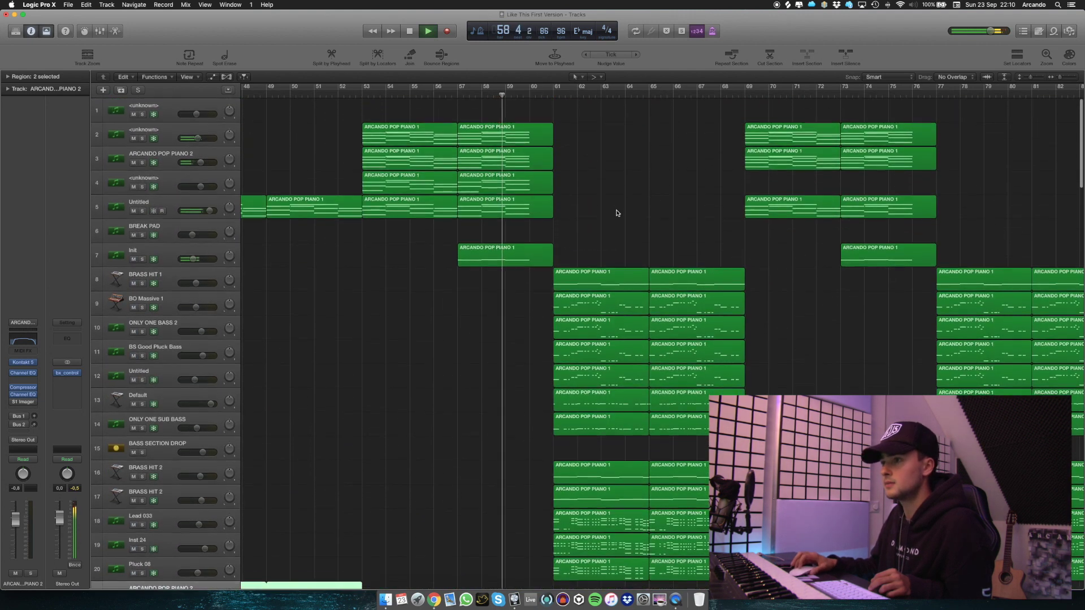
scroll(617, 218, right, 5)
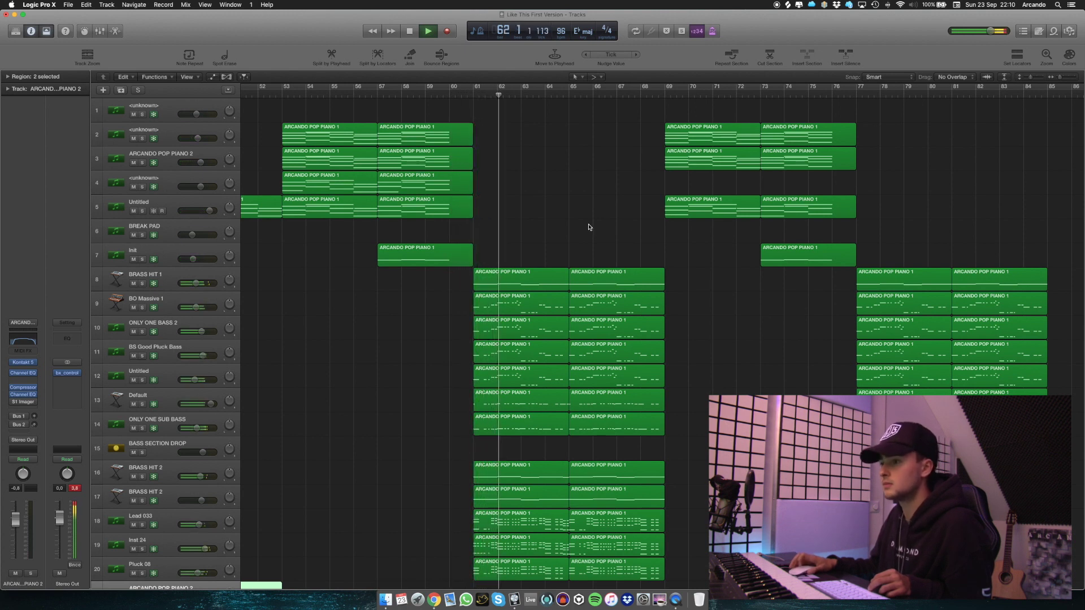
key(space)
- Scroll through the track list to inspect the ARCANDO POP PIANO 1 regions on tracks 8–20 around bars 61–69
scroll(588, 227, down, 10)
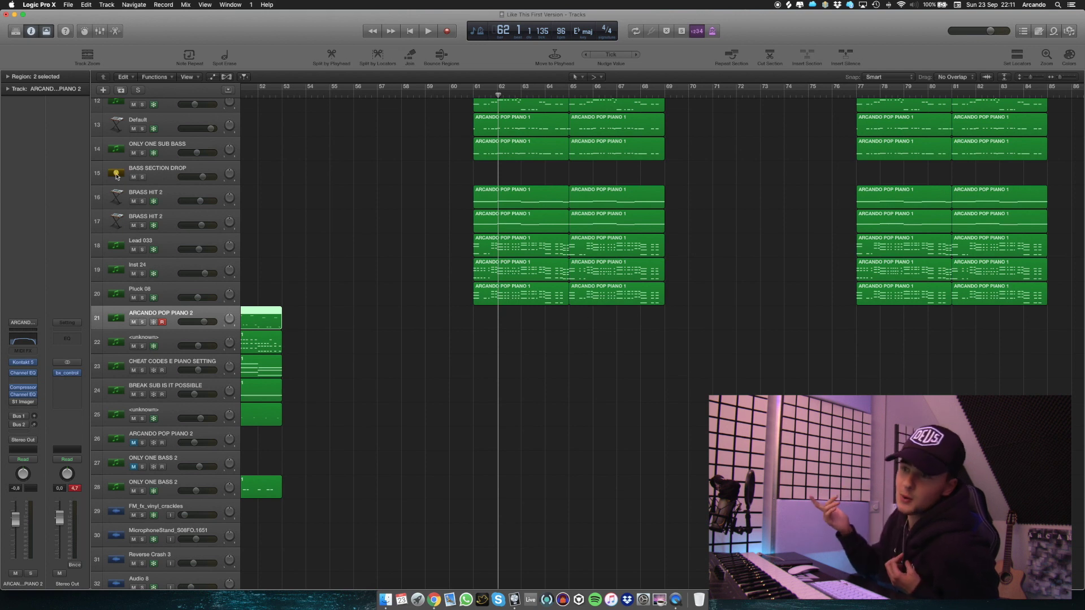
scroll(752, 259, up, 10)
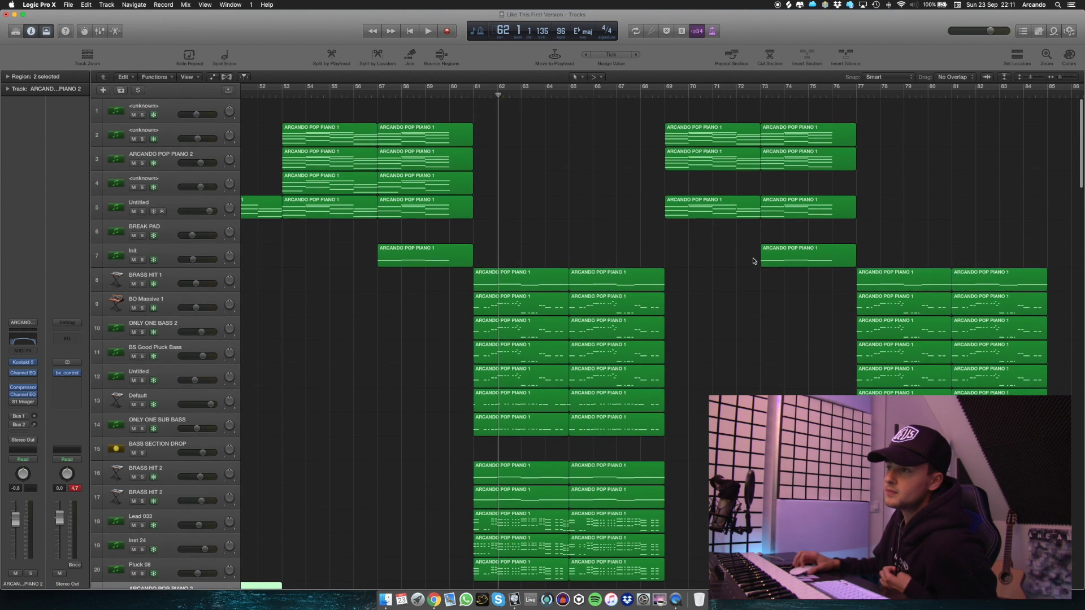
scroll(724, 261, down, 5)
scroll(724, 266, up, 3)
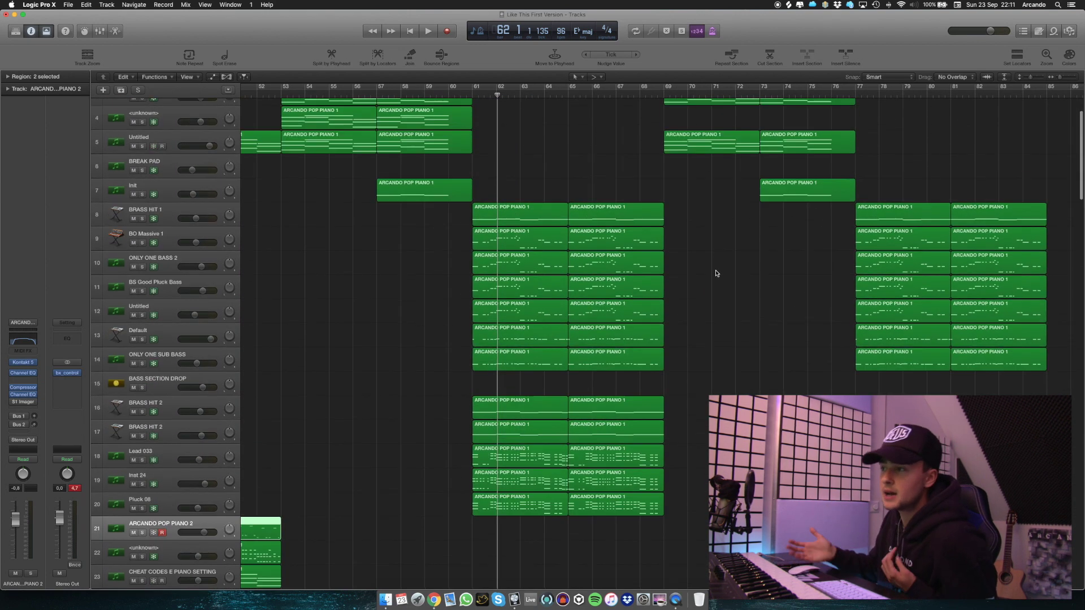
scroll(724, 274, down, 15)
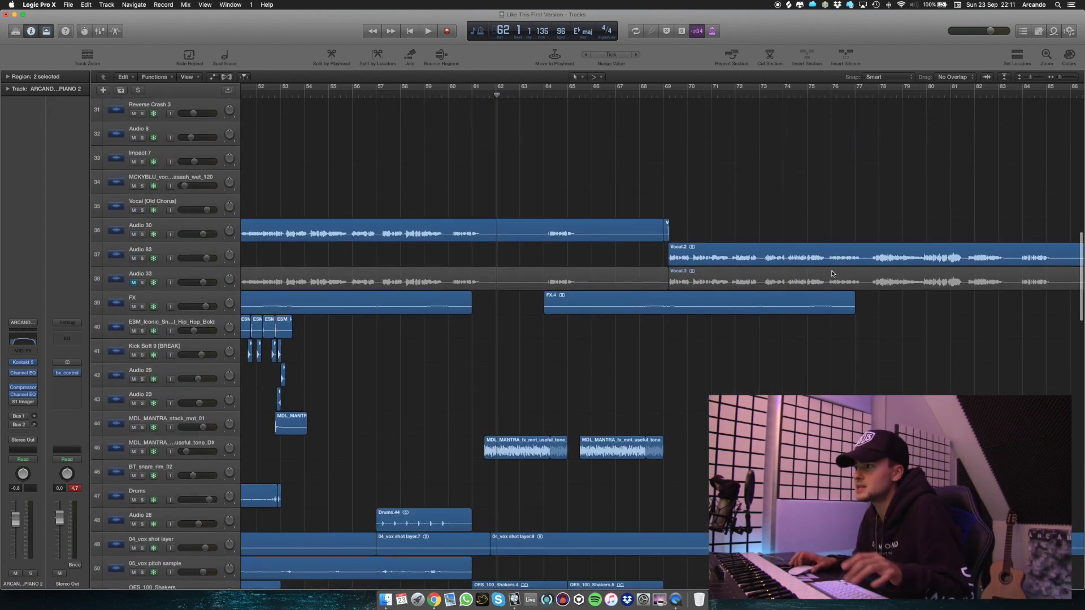
scroll(832, 274, down, 12)
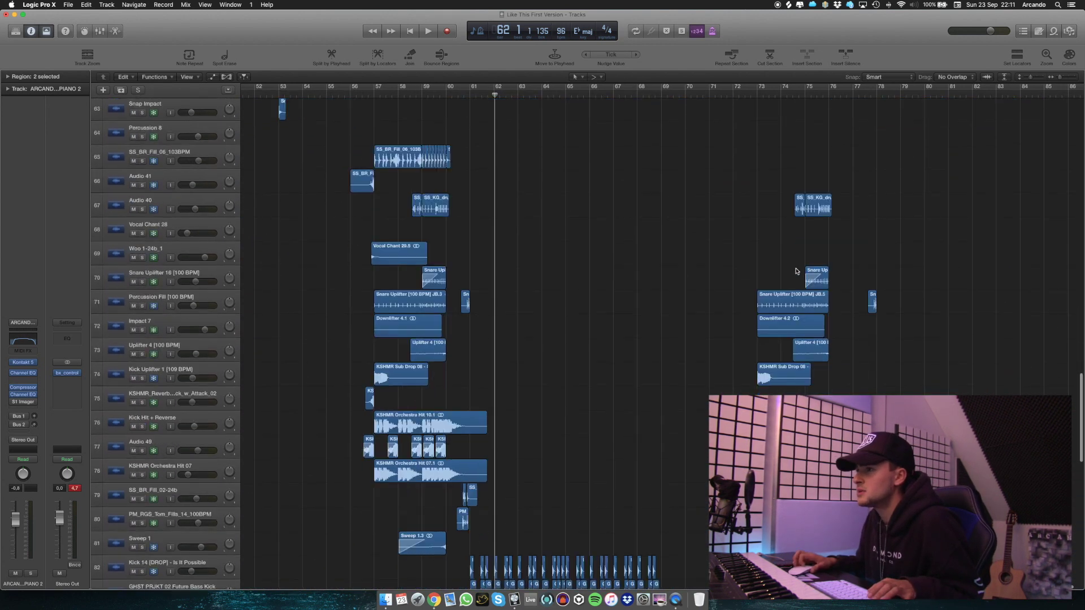
scroll(796, 271, down, 12)
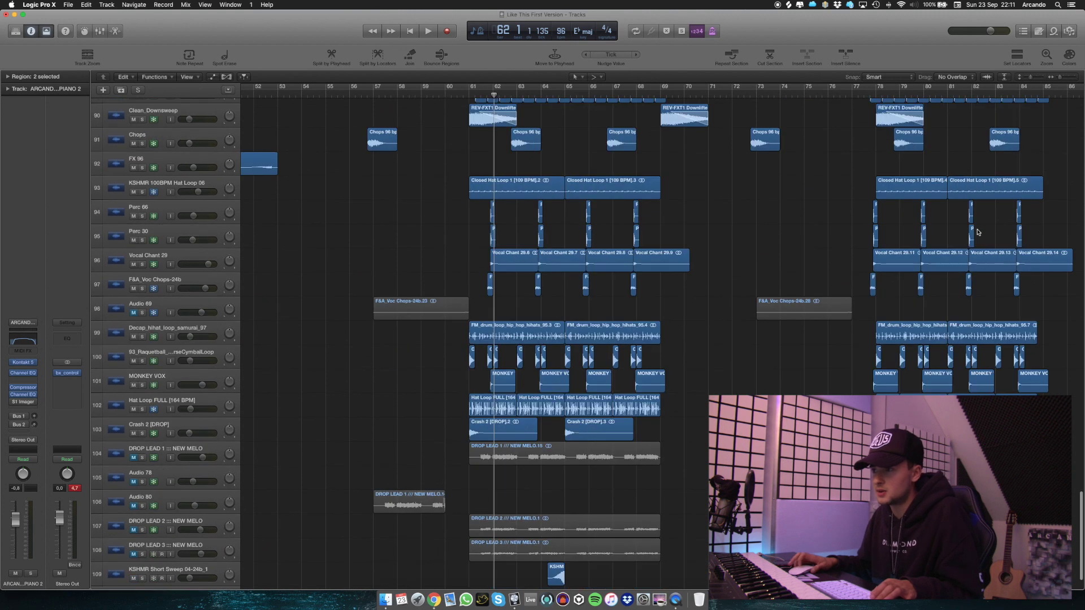
scroll(977, 233, up, 20)
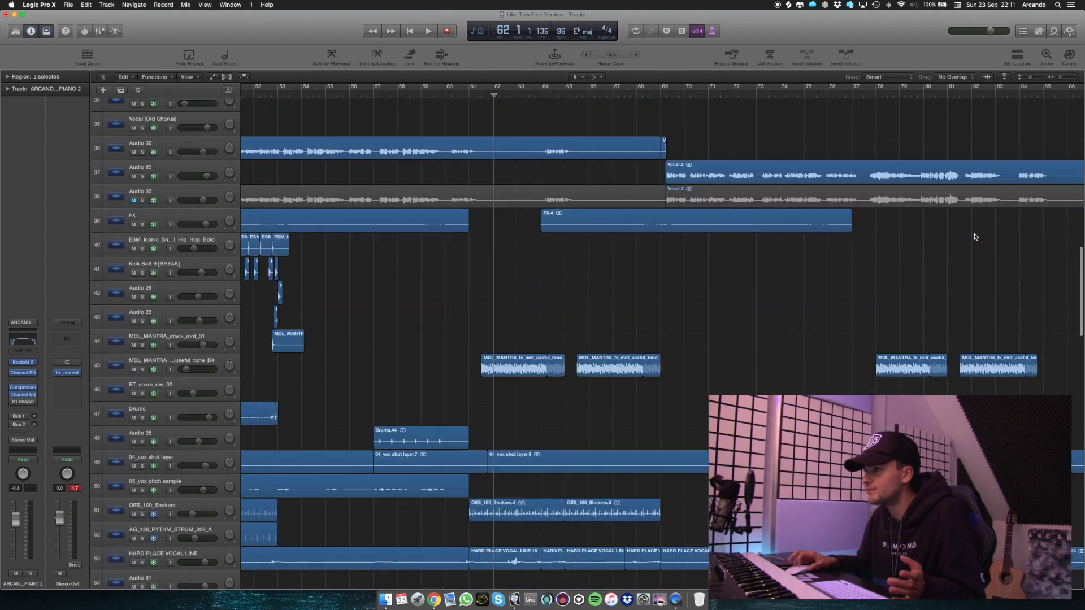
scroll(974, 237, down, 1)
scroll(937, 243, left, 2)
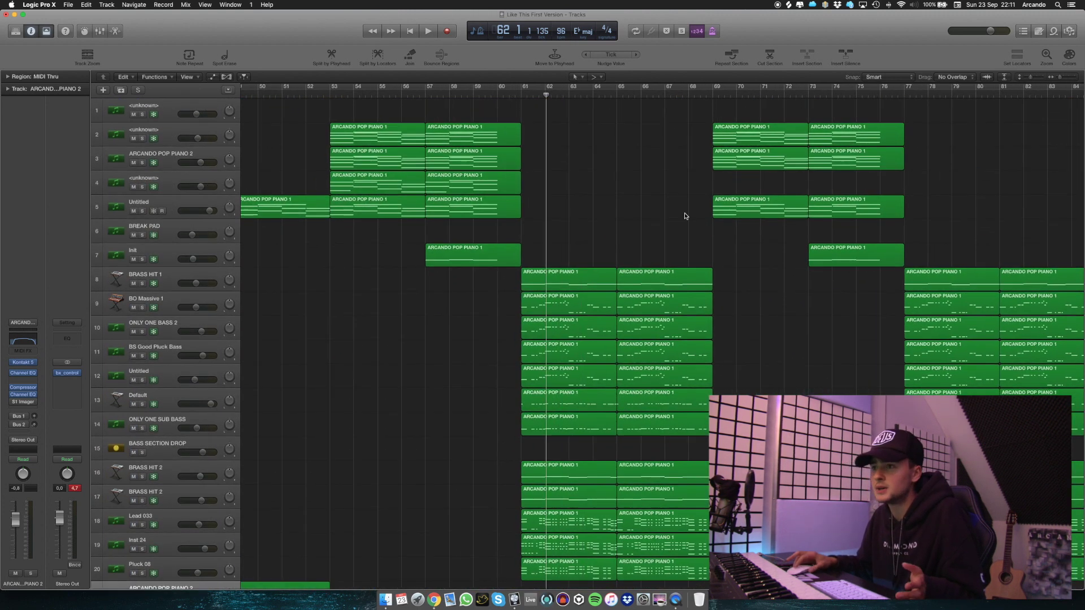